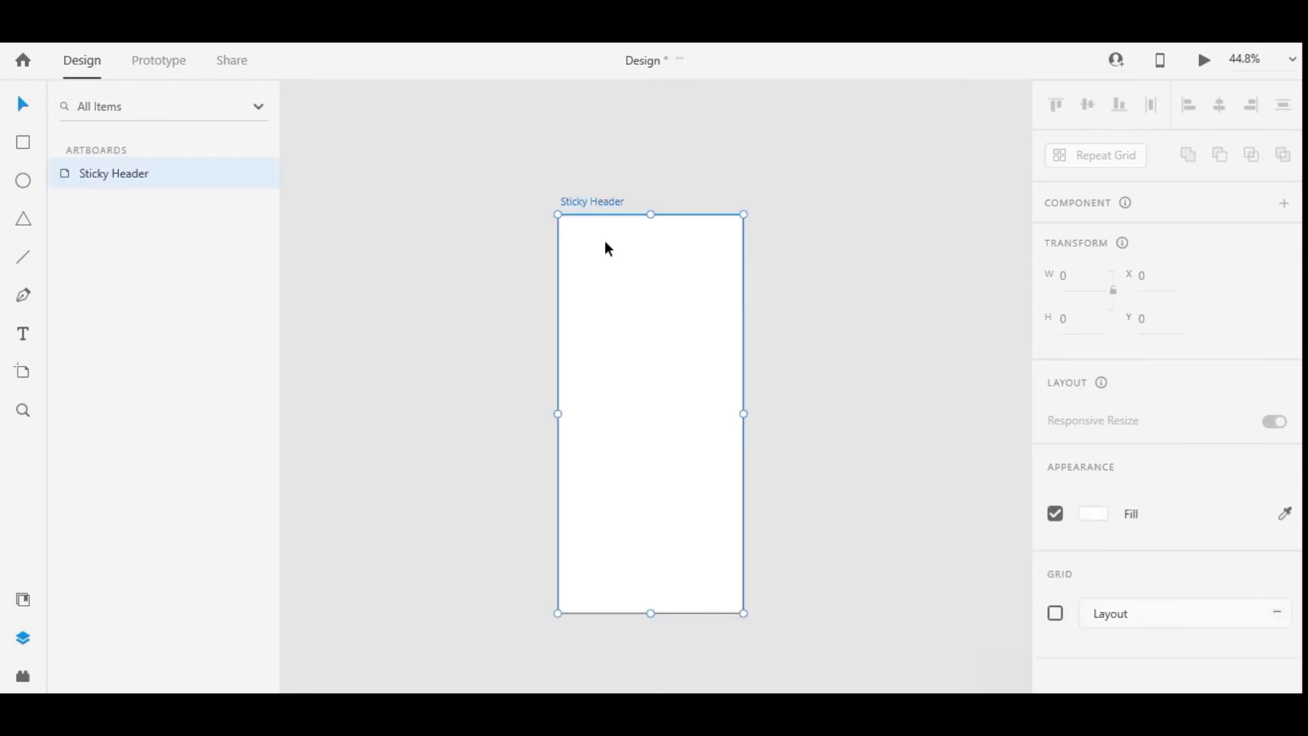
Fill the Sticky Header artboard with the saved dark slate colour #2B2F38
scroll(1056, 344, down, 3)
click(1093, 554)
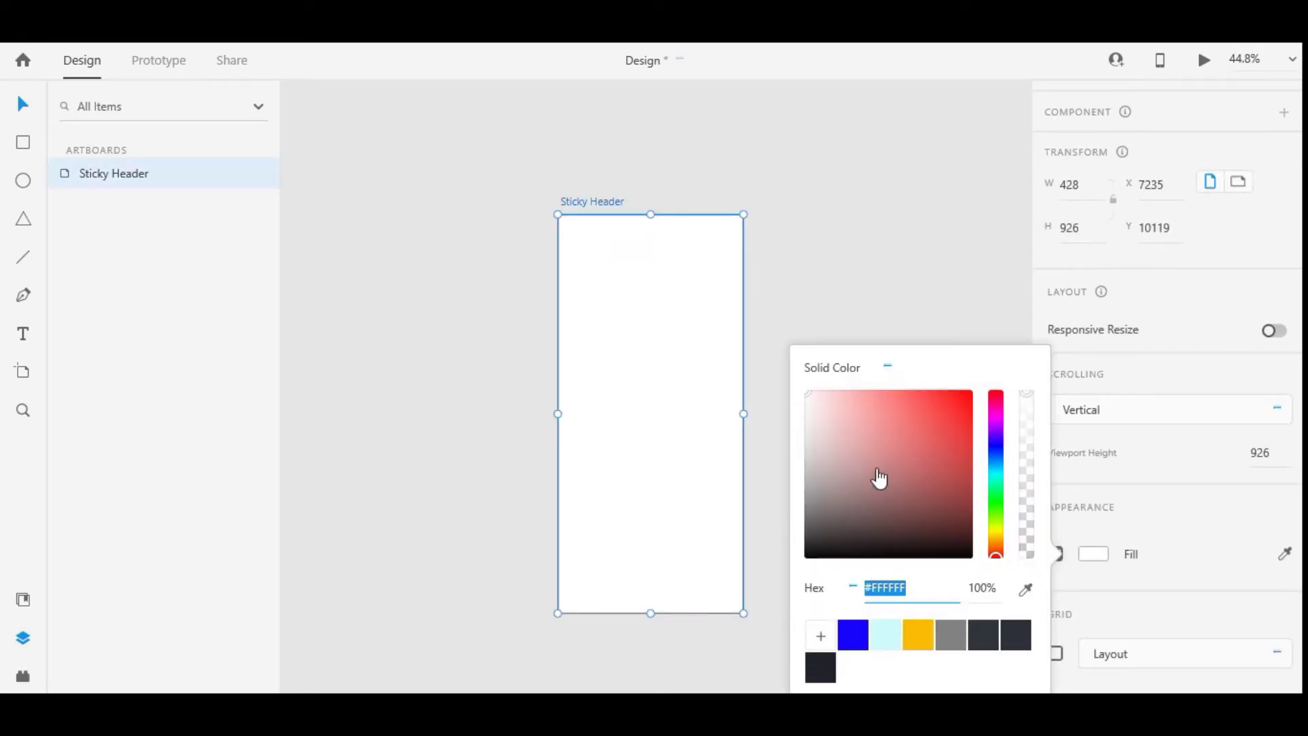
click(994, 637)
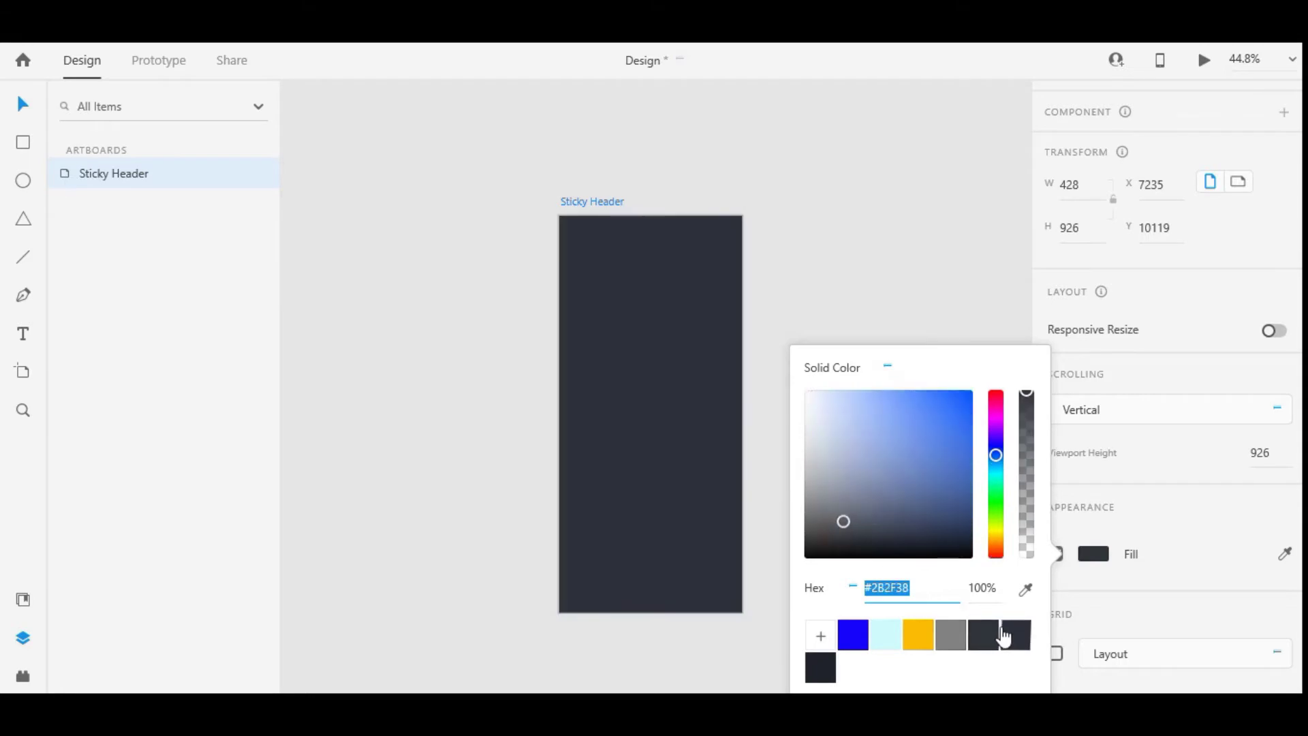
click(715, 204)
Draw a full-width rectangle along the artboard's top edge, 428 wide, and set its height to 80
scroll(808, 211, up, 3)
scroll(710, 243, up, 1)
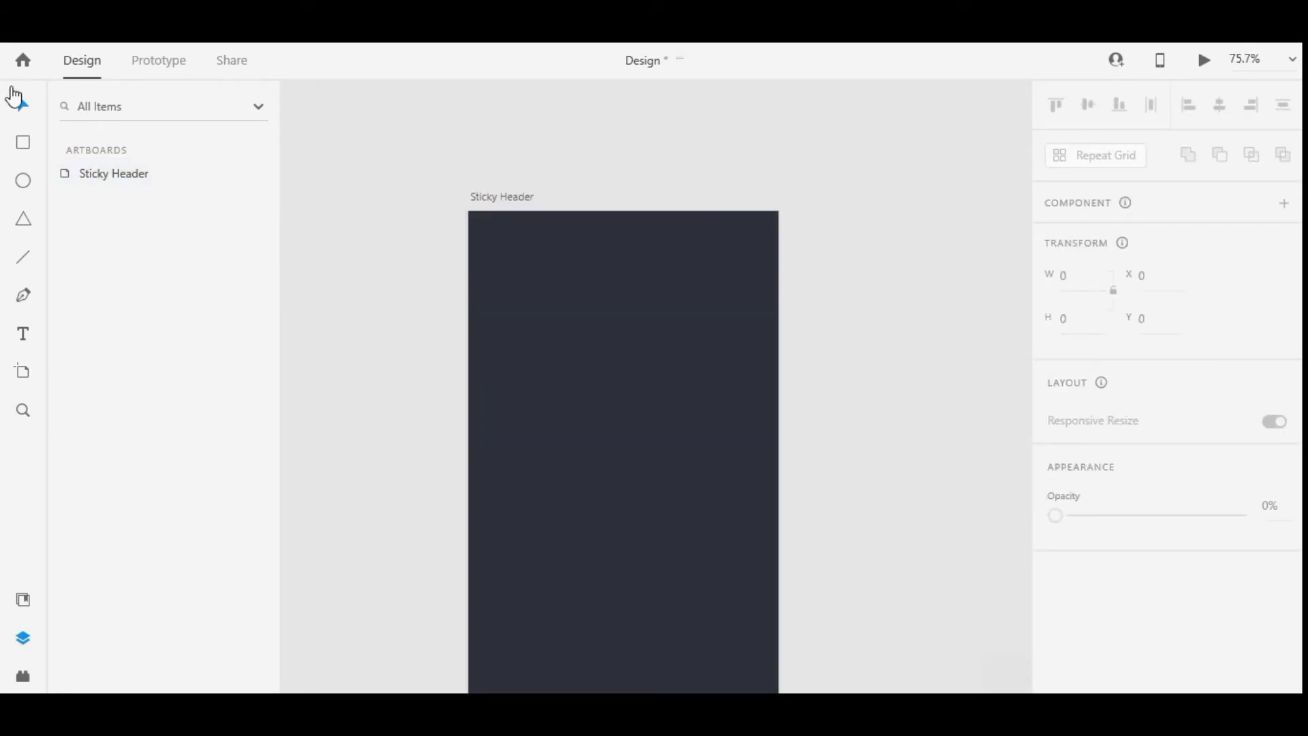
click(23, 142)
drag(469, 212, 780, 279)
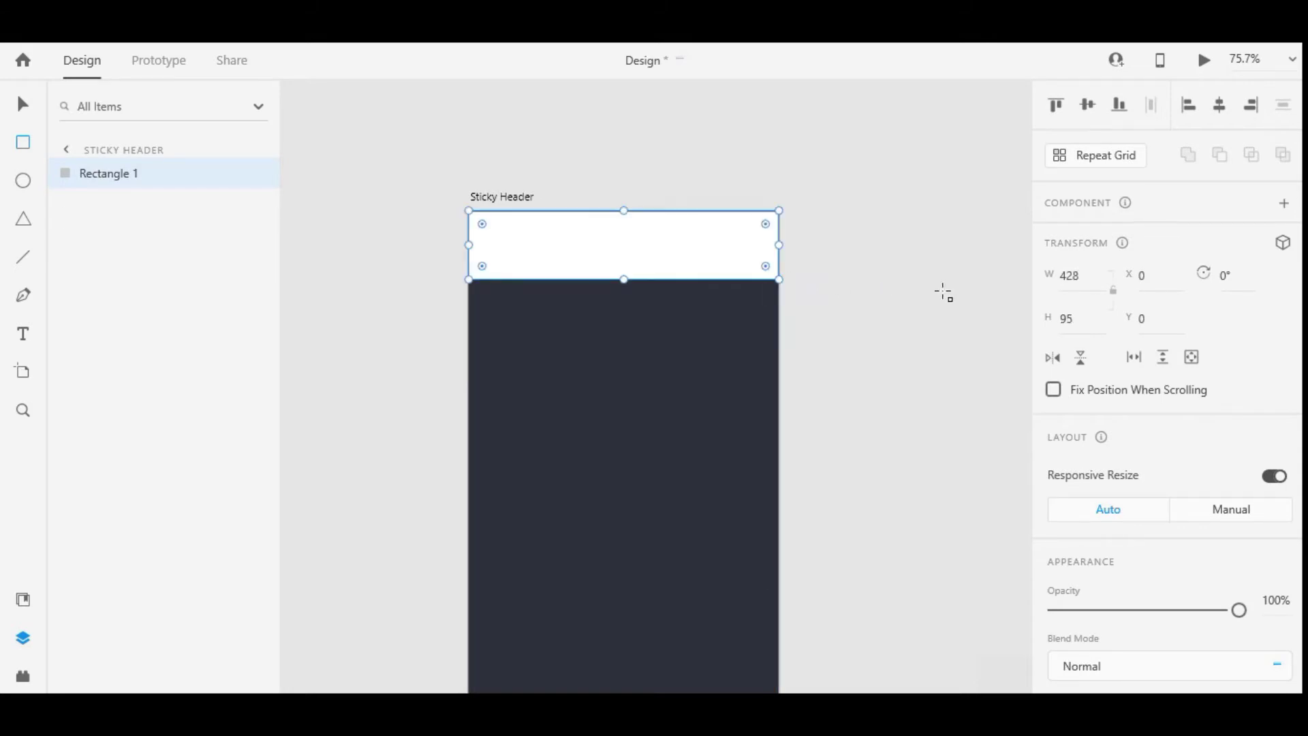
key(v)
click(1081, 330)
text(80)
key(Return)
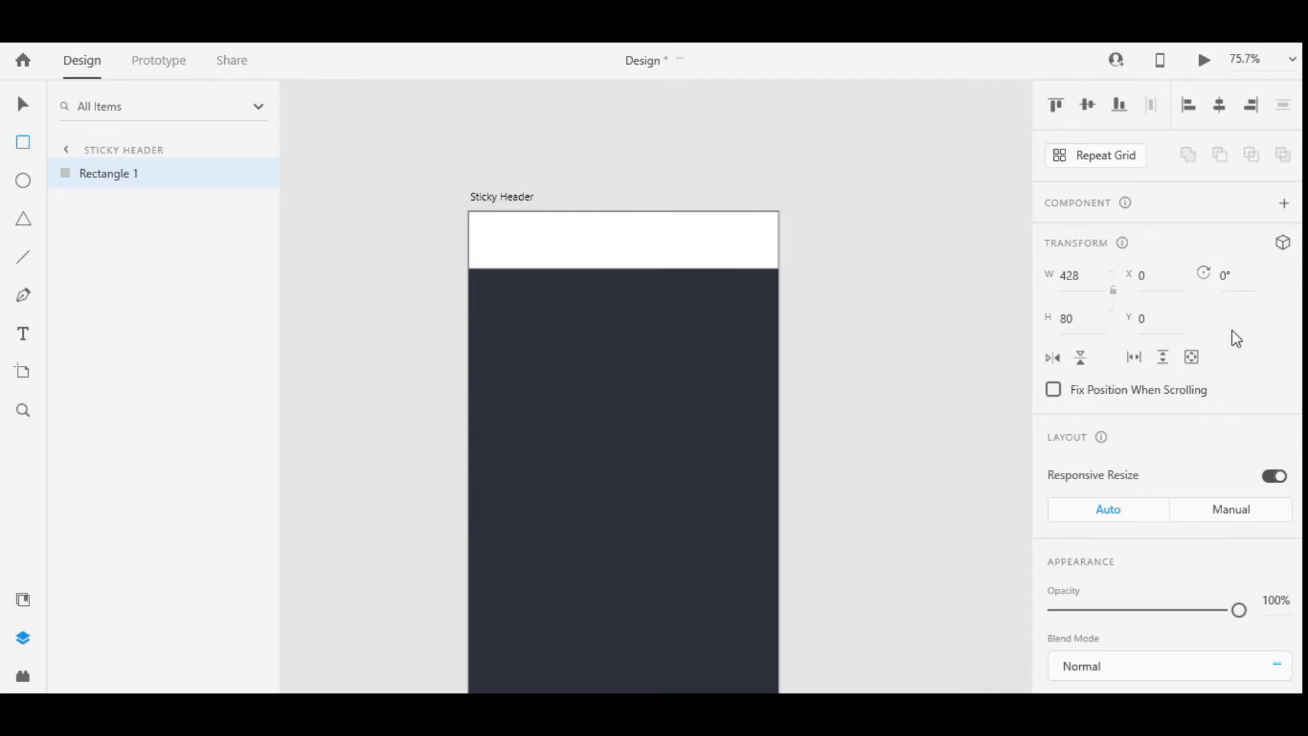
Remove the header rectangle's border and fill it with the saved dark colour #1E2128
scroll(1158, 408, down, 4)
click(1055, 533)
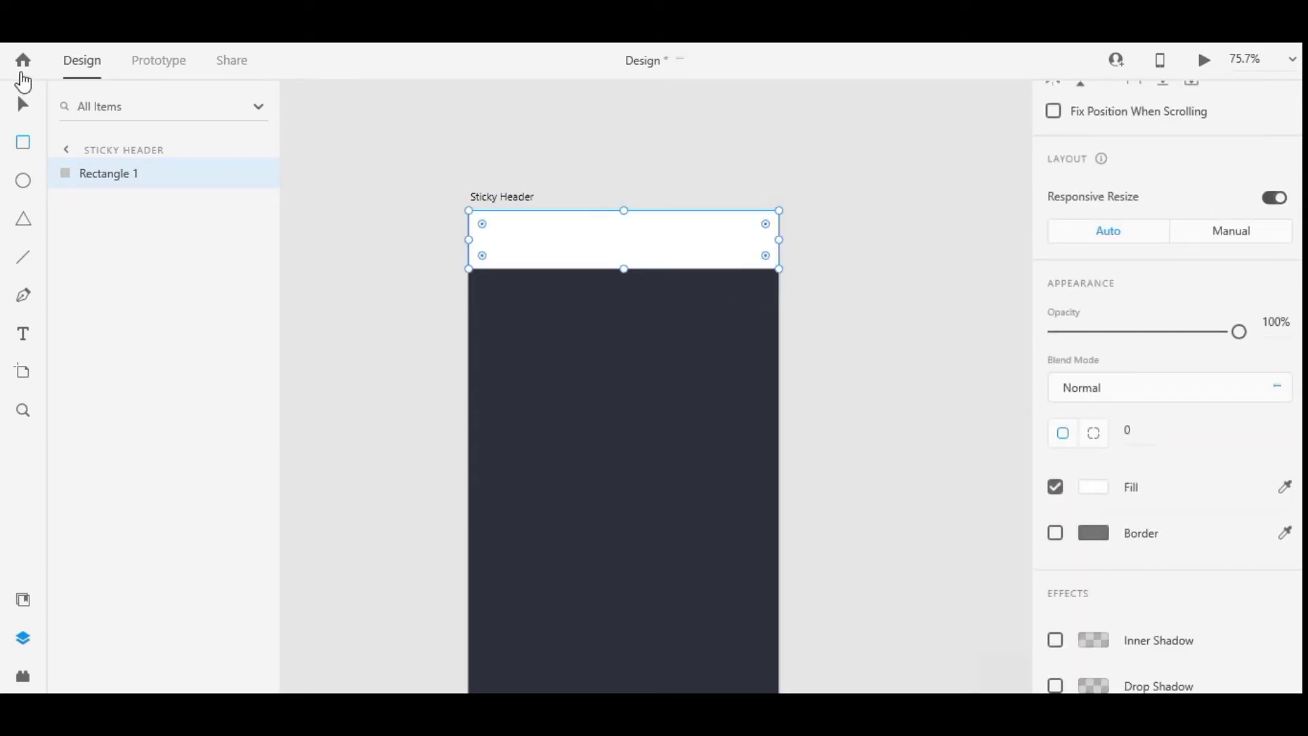
click(23, 103)
scroll(1075, 441, down, 1)
click(1090, 395)
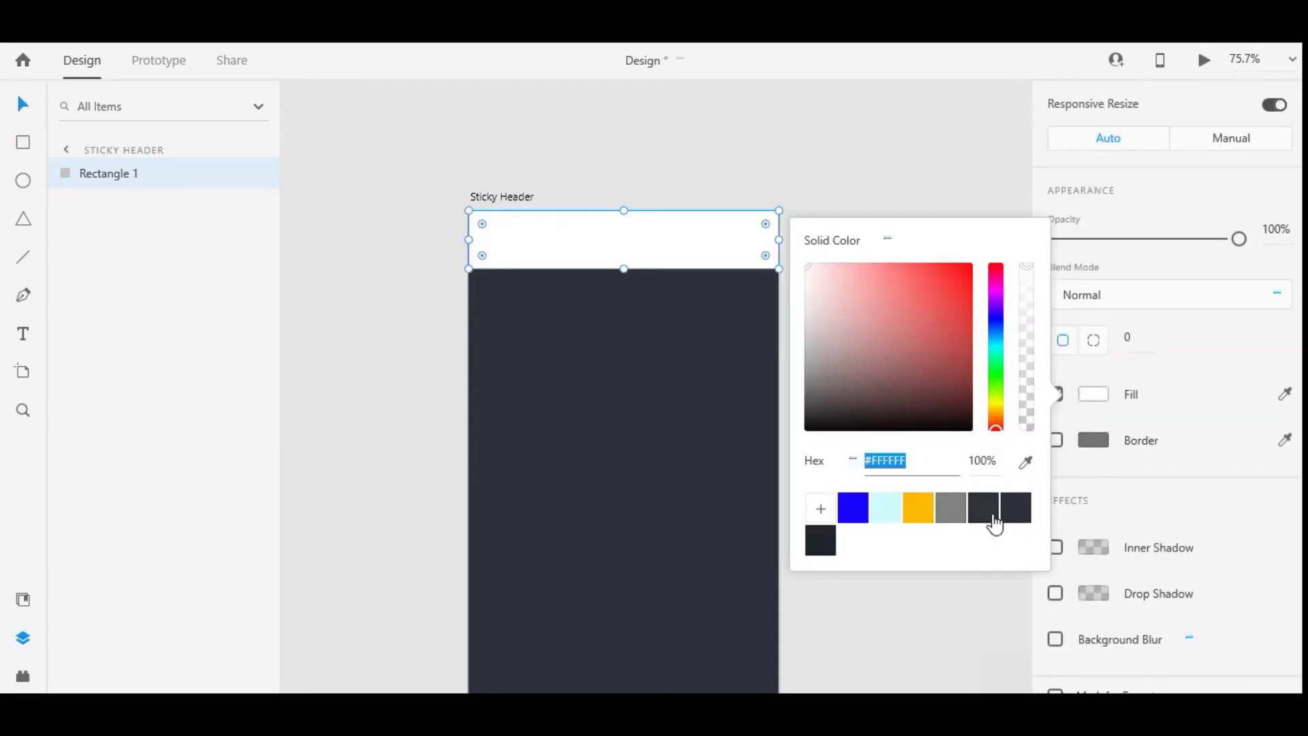
click(995, 524)
click(823, 545)
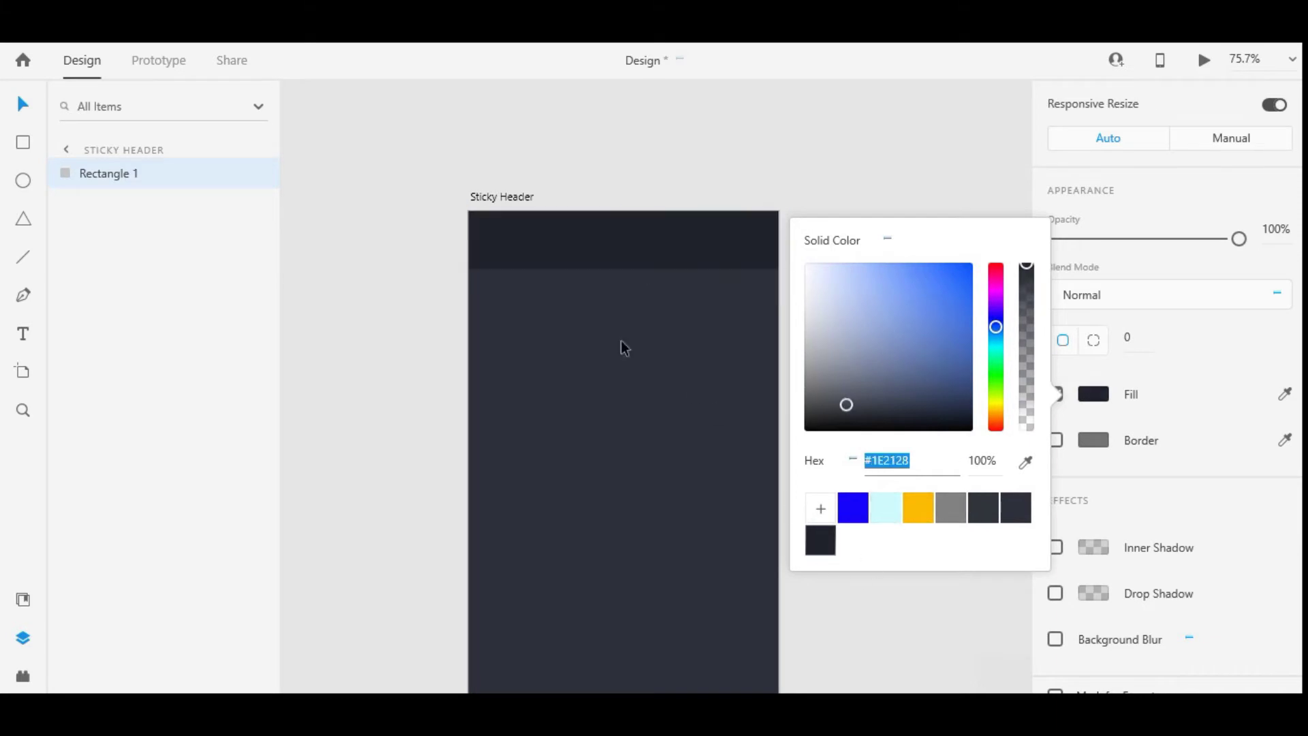
click(622, 346)
Add the logo text "Ap." on the header bar and move it near the bar's left end
click(613, 241)
scroll(580, 246, up, 4)
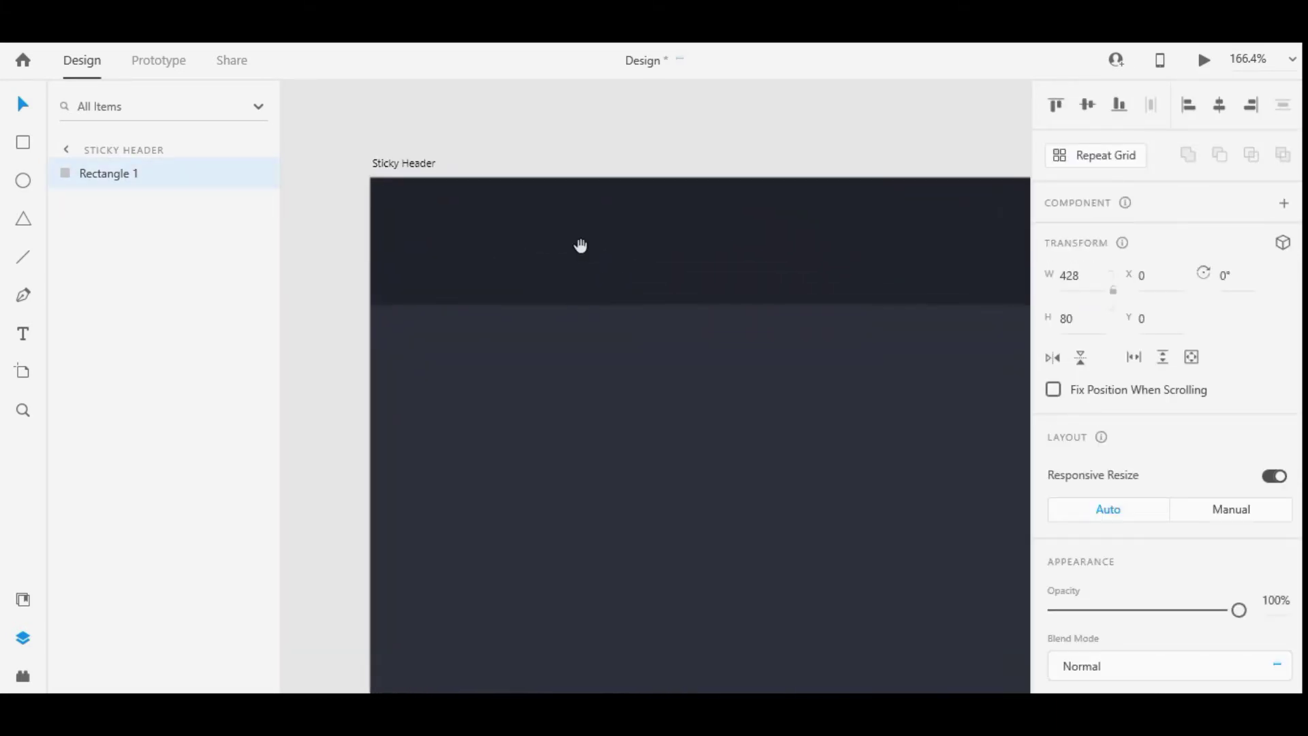
key(t)
click(566, 254)
text(A)
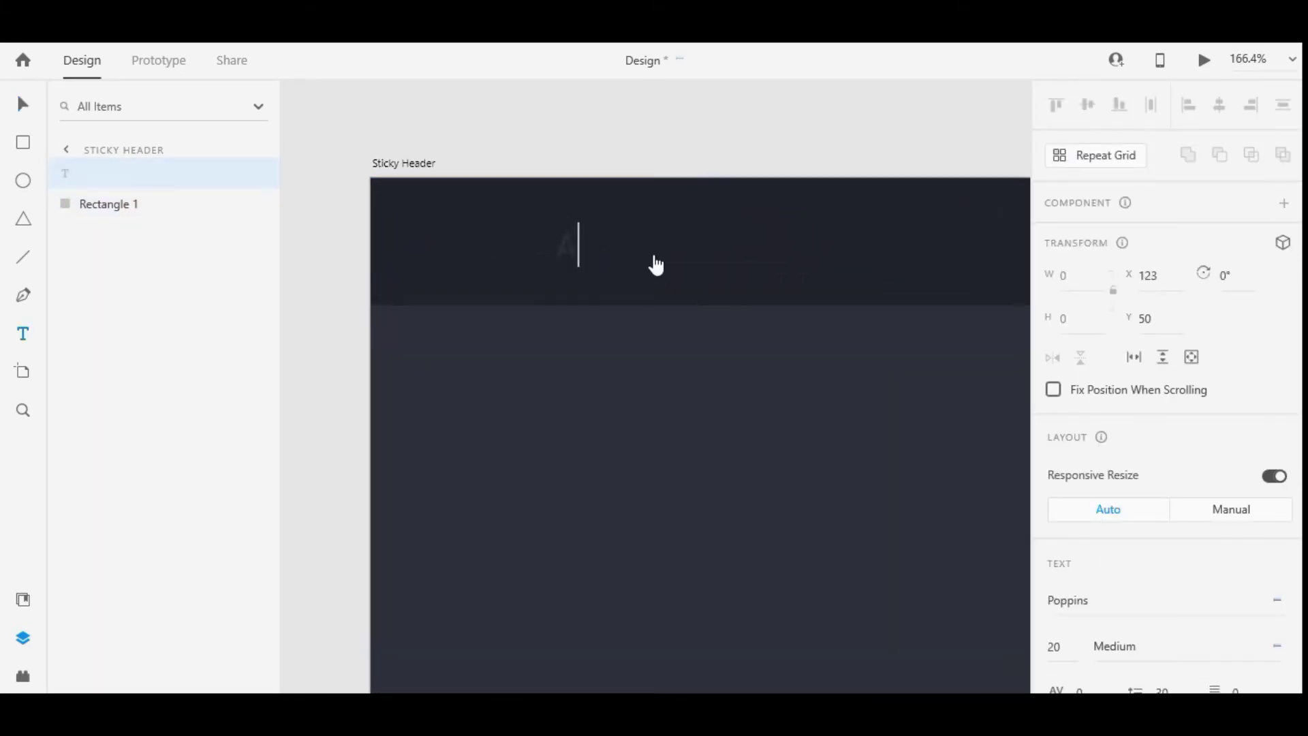
text(p.)
click(23, 103)
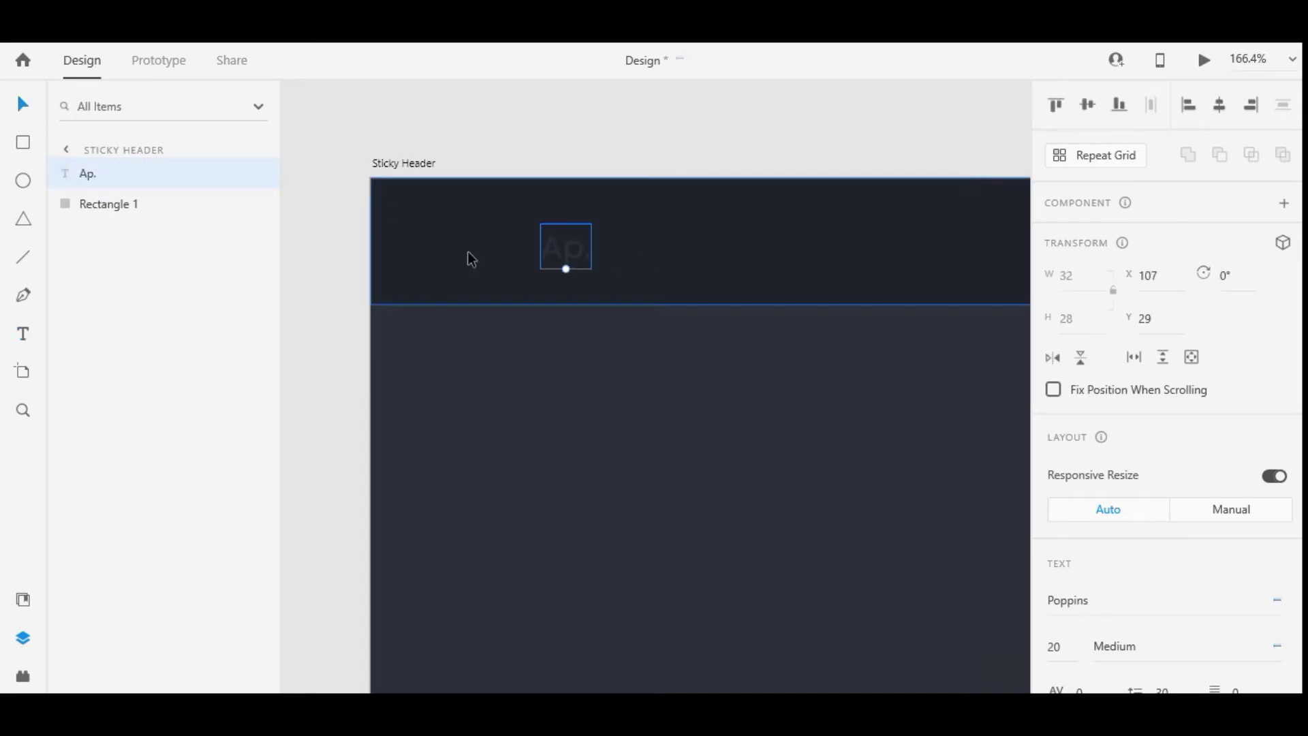
drag(549, 245, 424, 243)
Set the font size of the "Ap." text to 32
scroll(1065, 461, down, 3)
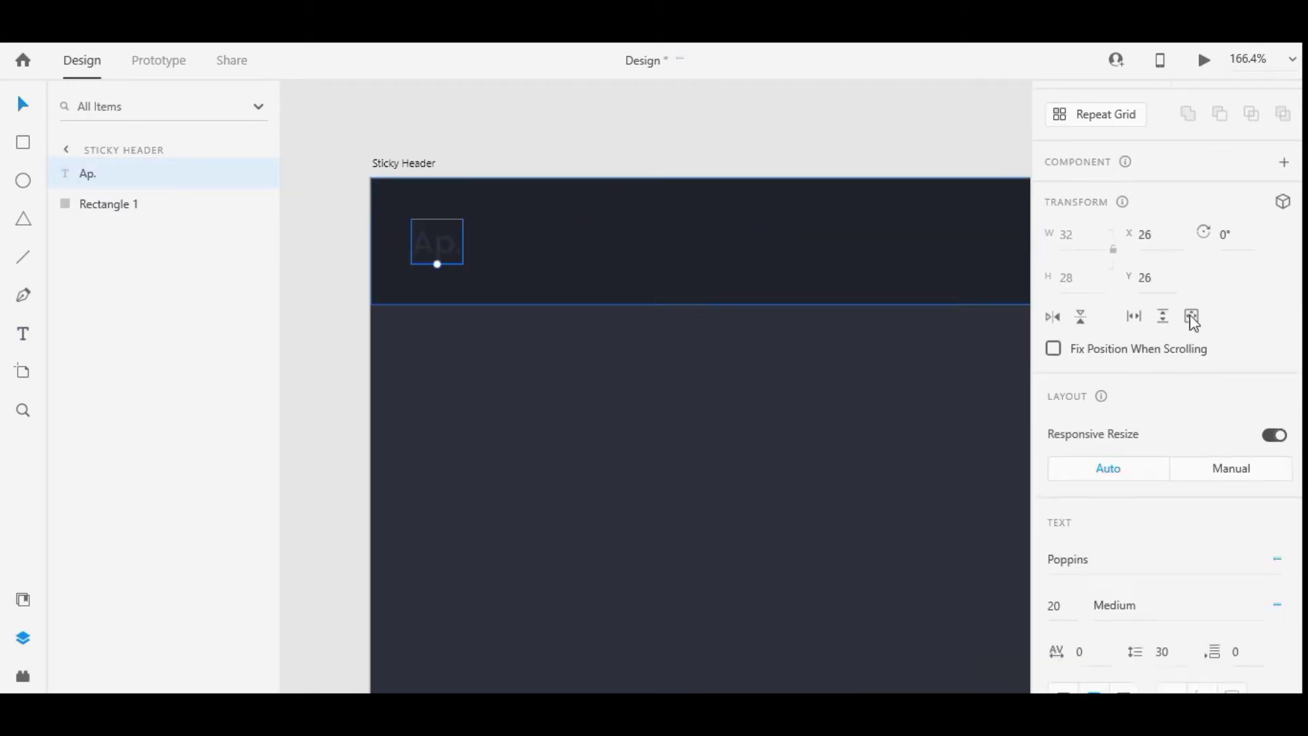
text(30)
key(Return)
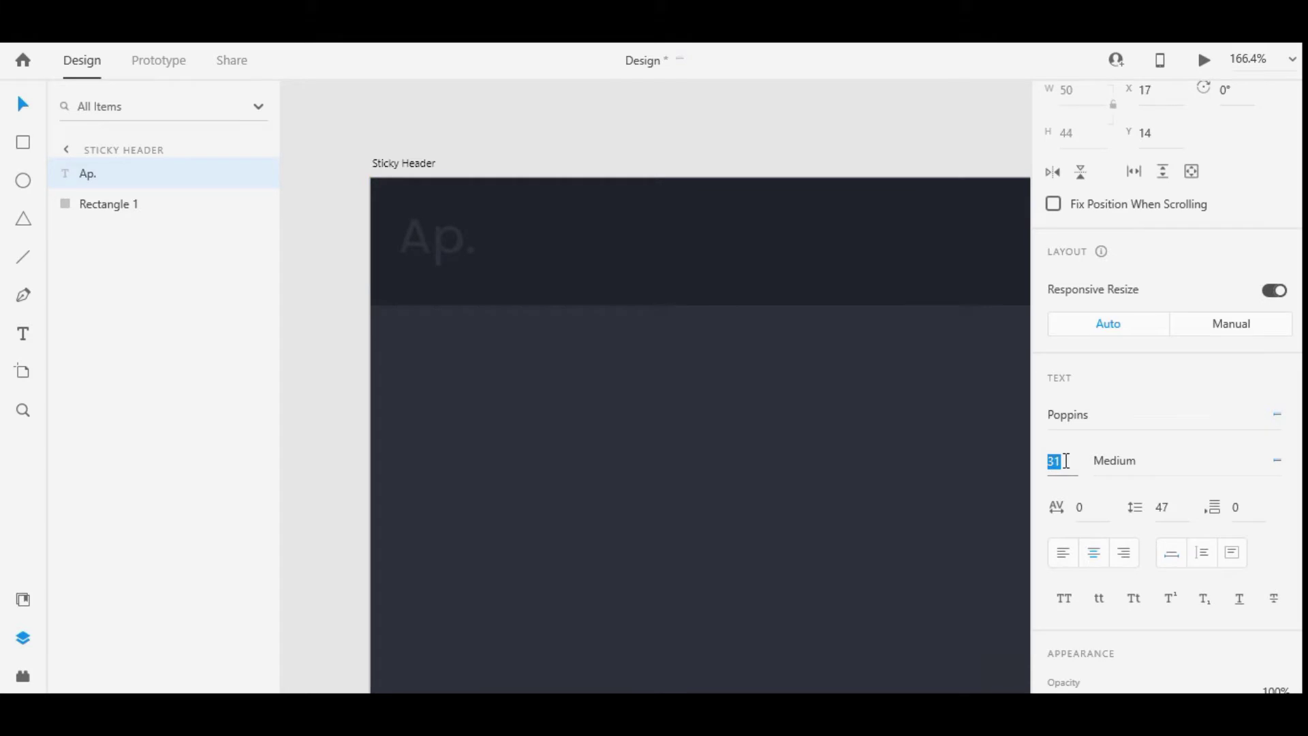
key(Up)
Change the font weight of the "Ap." text to Bold
click(1134, 461)
key(Down)
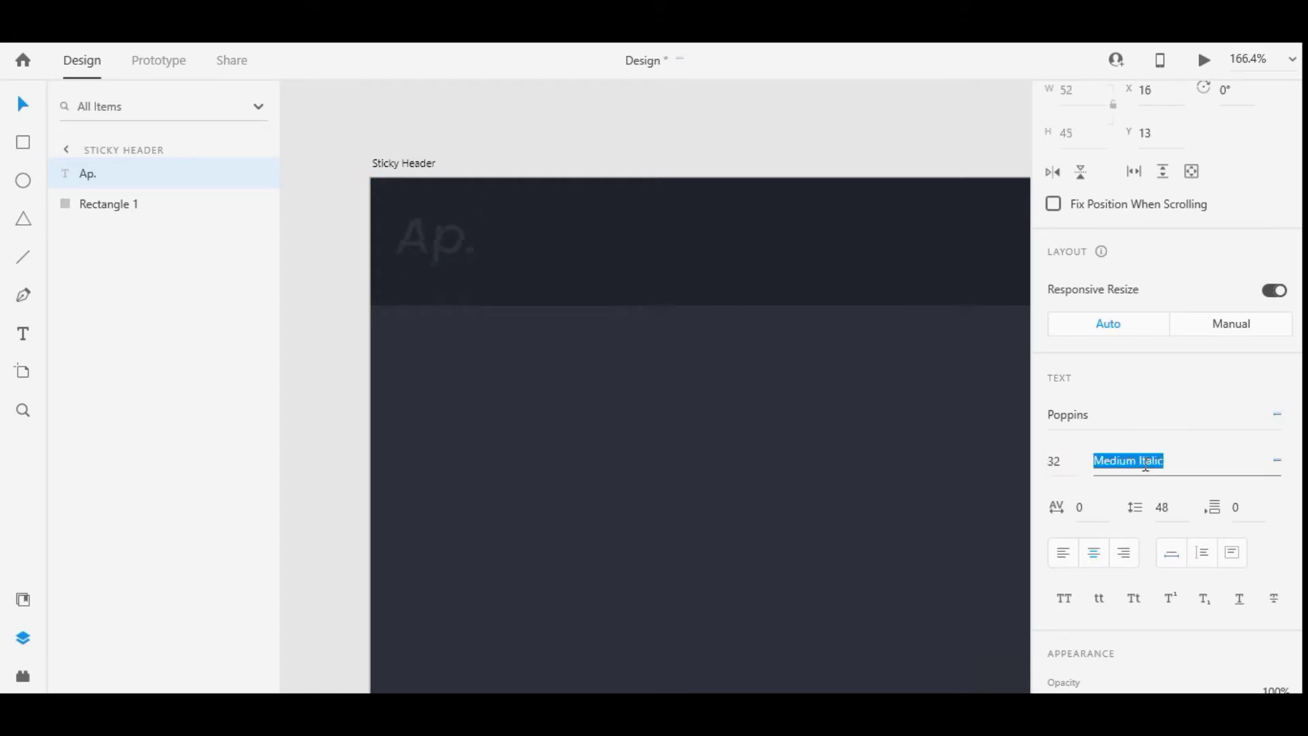
key(Down)
key(Return)
click(1182, 469)
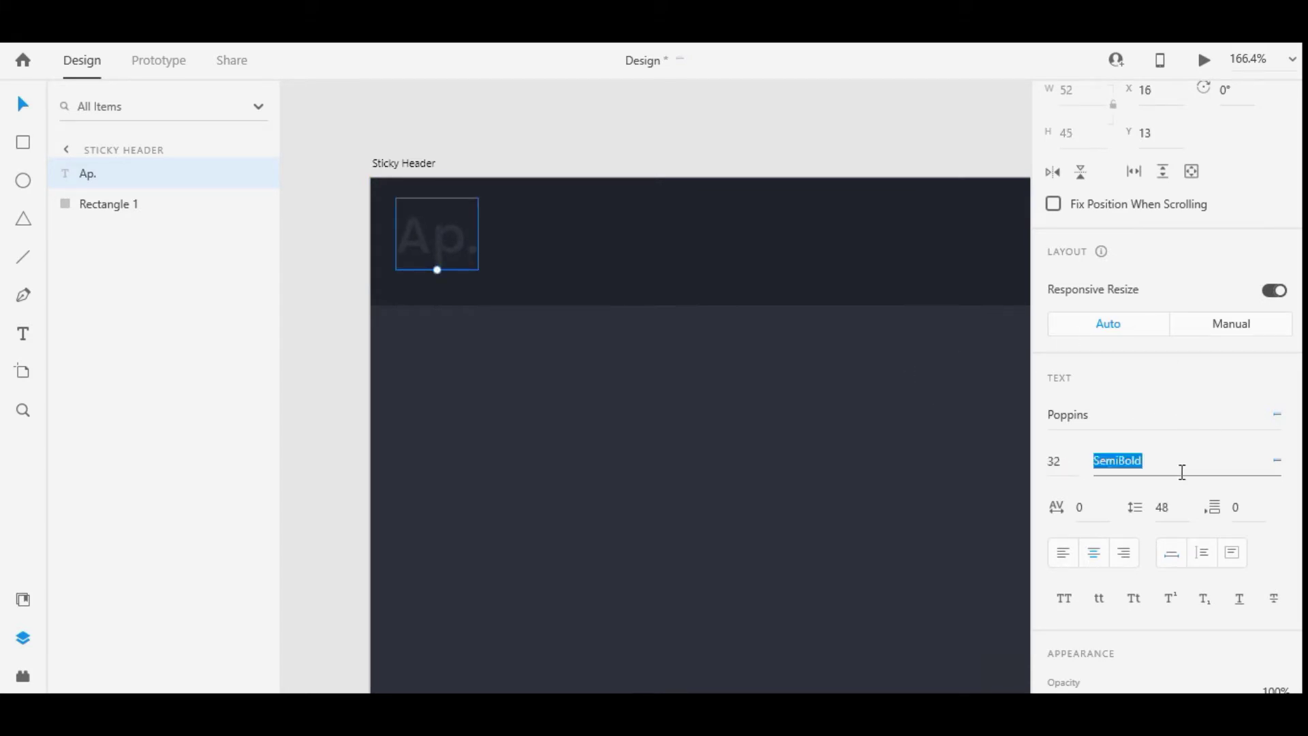
key(Down)
key(Down)
key(Up)
key(Up)
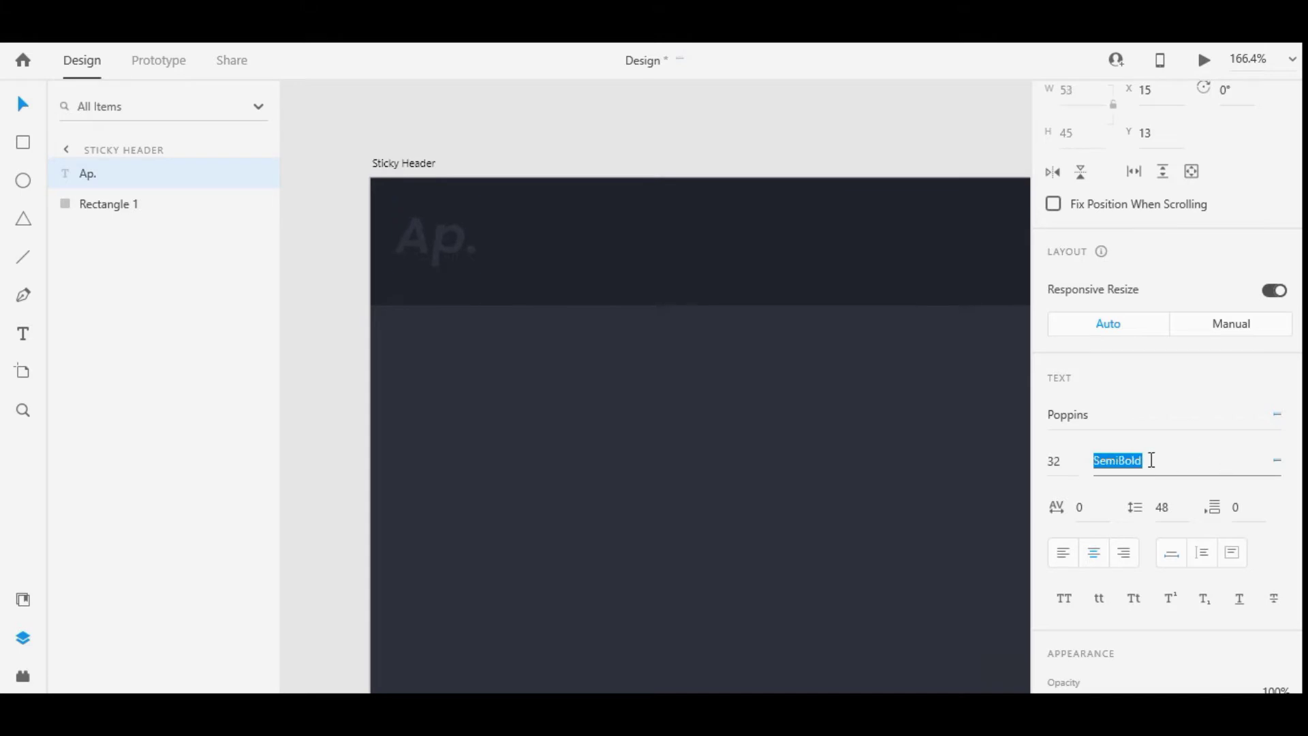
key(Down)
key(Down)
Fill the "Ap." text with the saved yellow colour #FDBC01
scroll(1136, 388, down, 4)
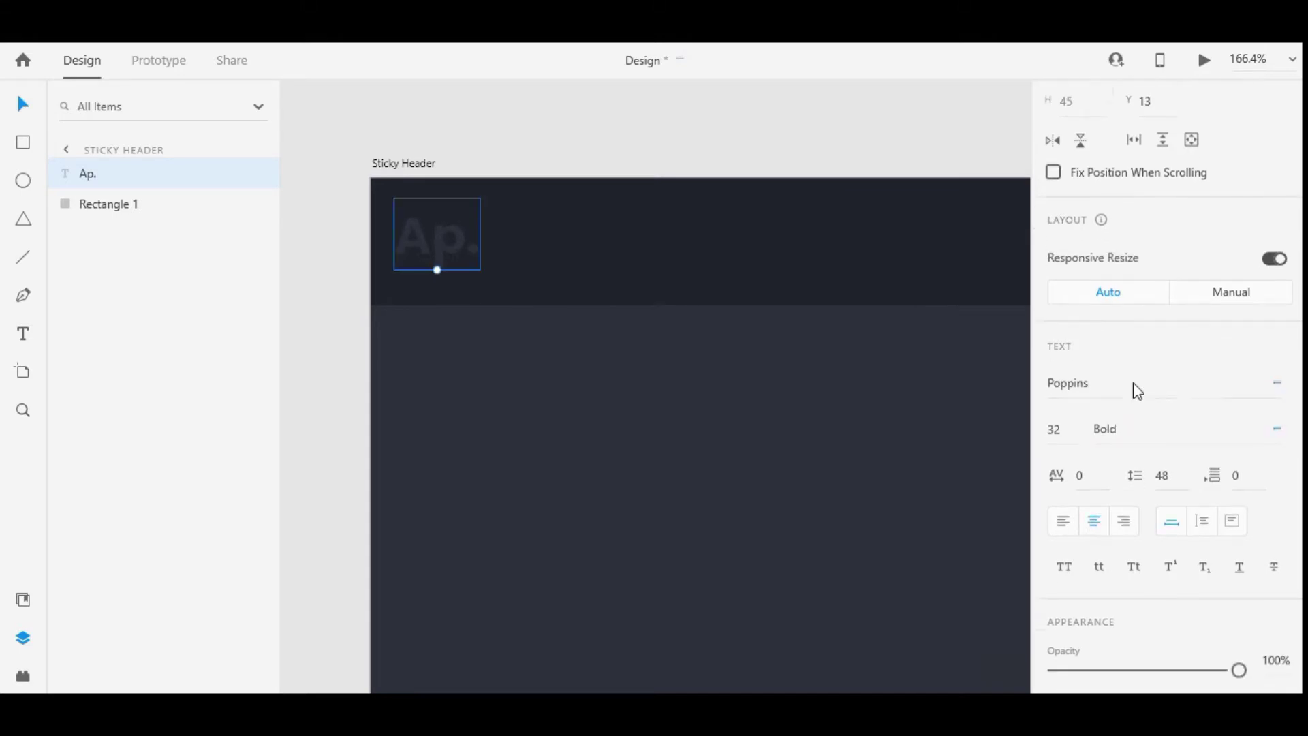
click(1088, 534)
click(911, 630)
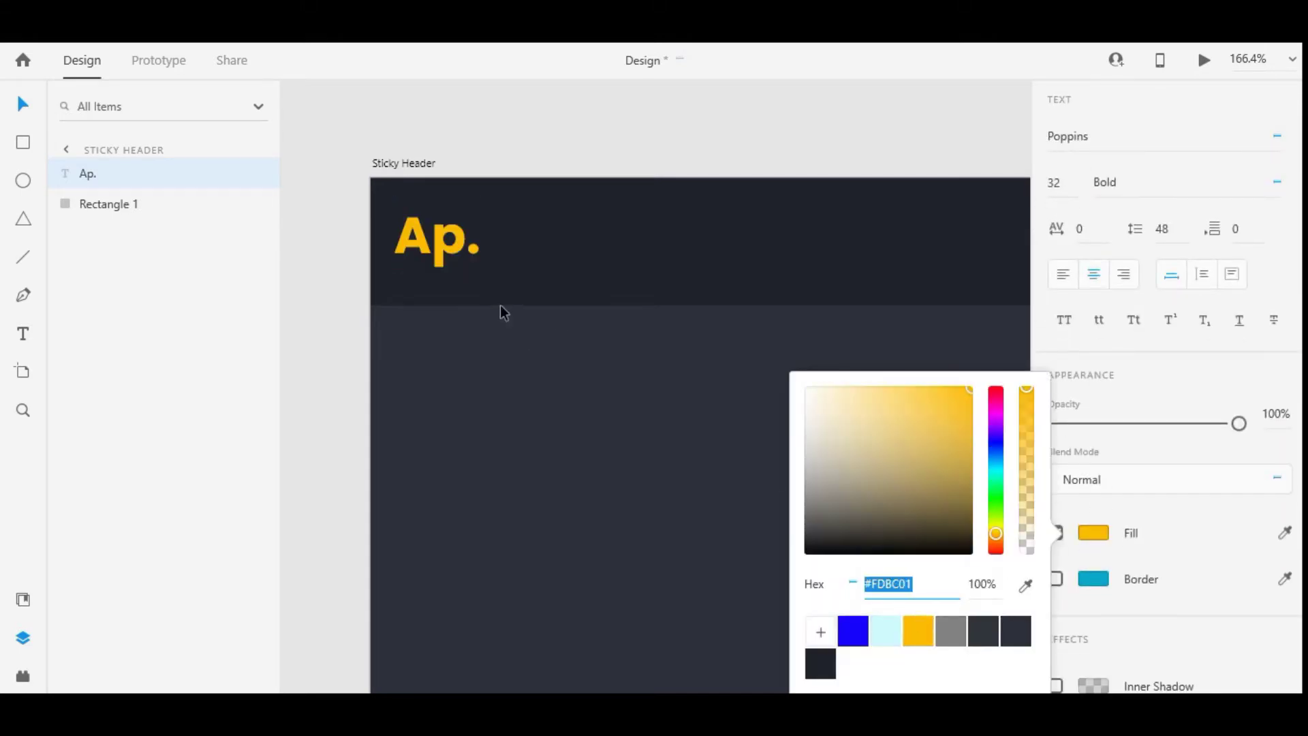
click(423, 255)
Centre the "Ap." logo vertically in the header and place it 15 px from the artboard's left edge
drag(424, 255, 467, 263)
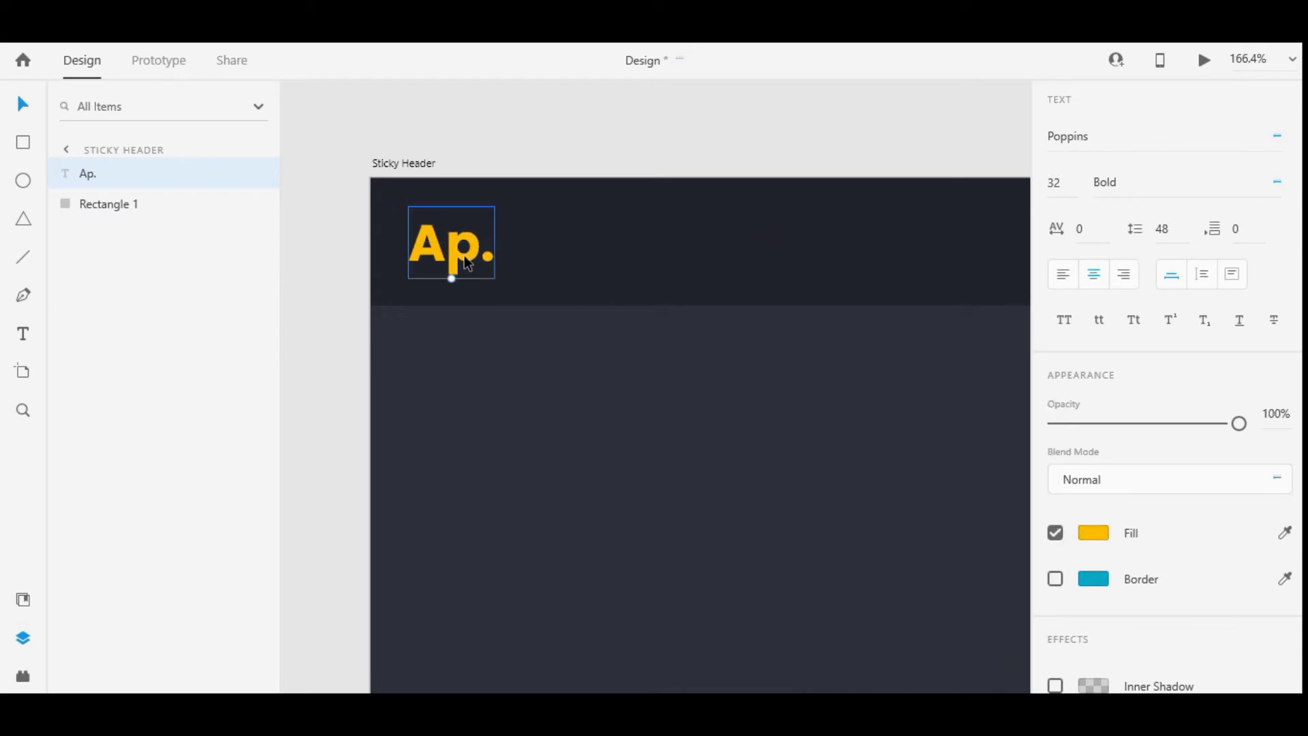
key(Left)
key(Left)
key(Left)
key(Left)
key(Left)
key(Left)
key(Left)
key(Left)
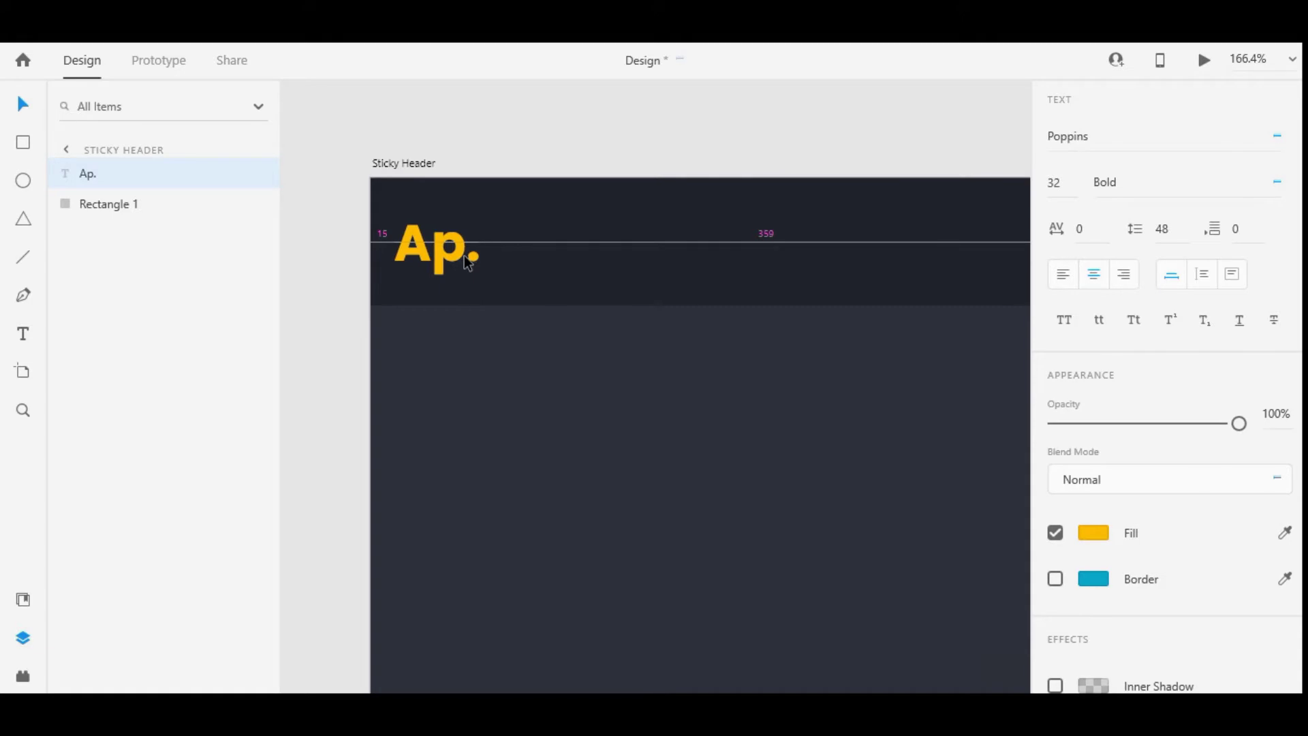
Search the Icons 4 Design plugin for "menu" and insert the Feather menu icon
scroll(610, 294, down, 3)
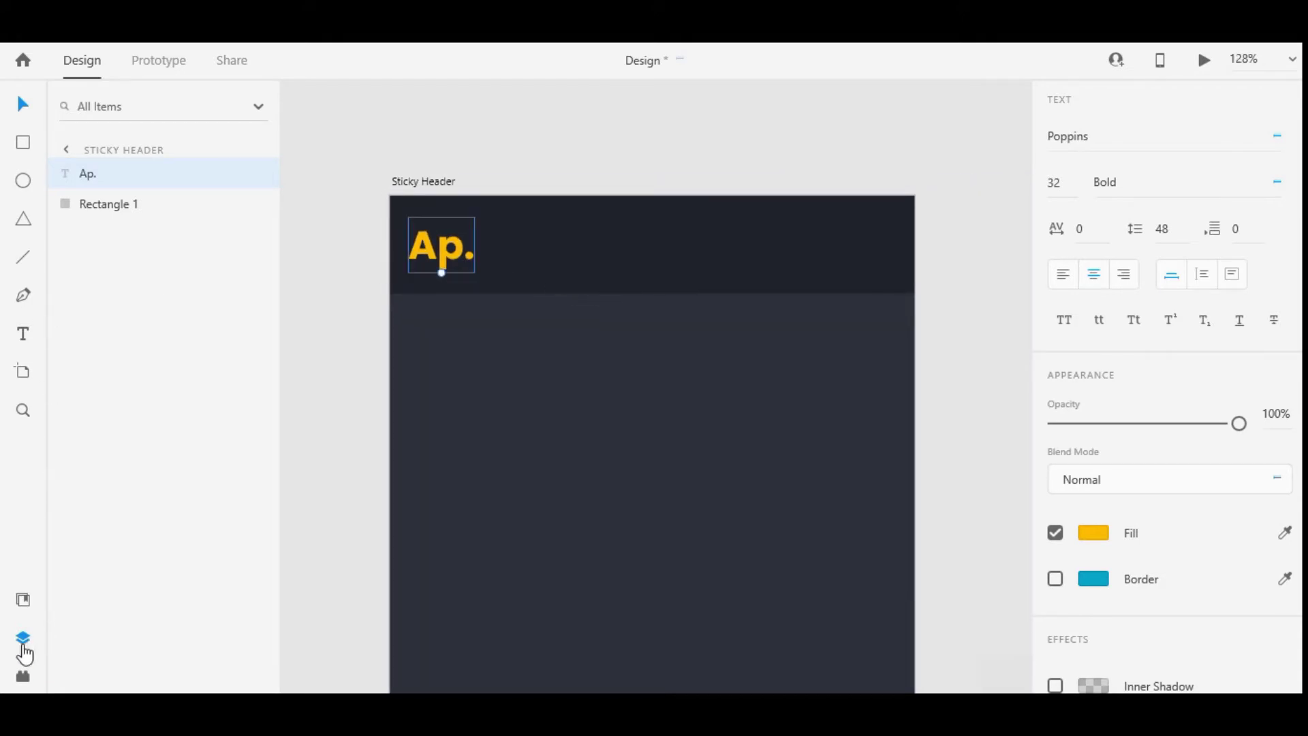
click(23, 676)
double_click(135, 205)
text(menu)
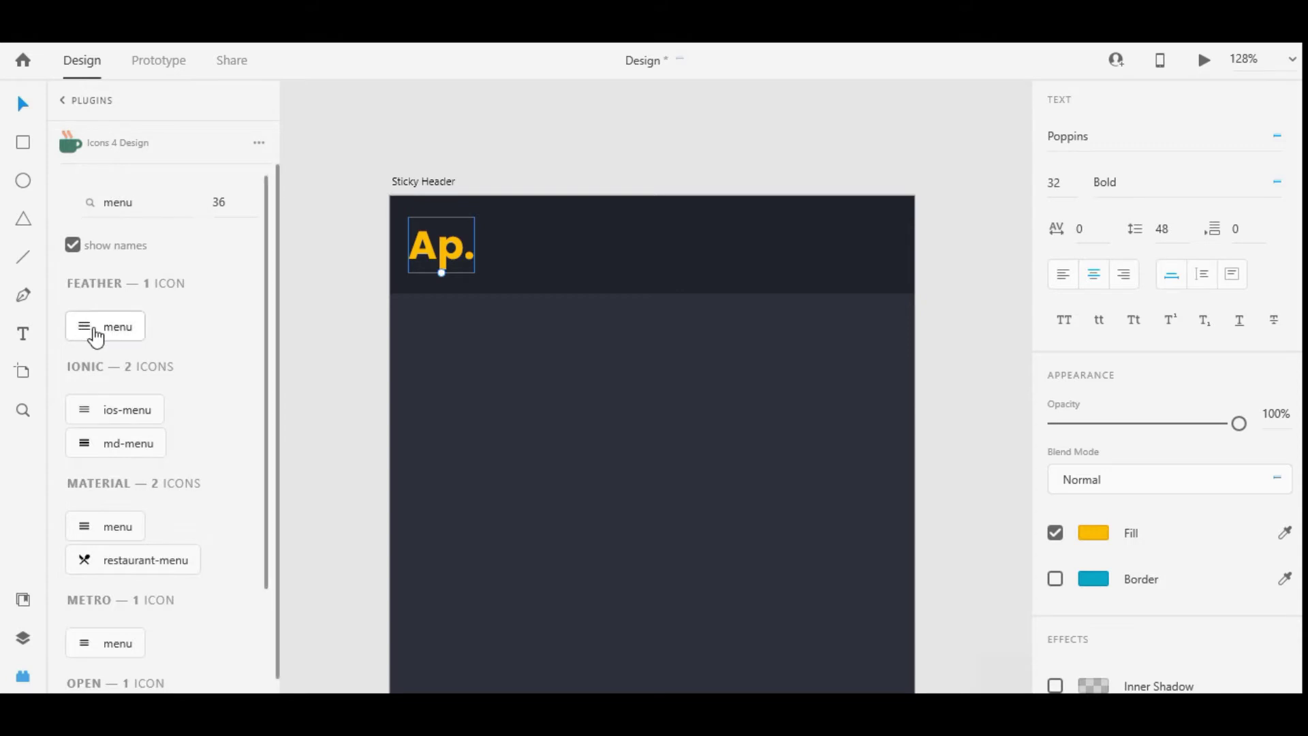
click(87, 335)
Move the menu icon above the artboard and reshape it into two short, horizontally staggered bars
drag(423, 205, 521, 144)
double_click(534, 149)
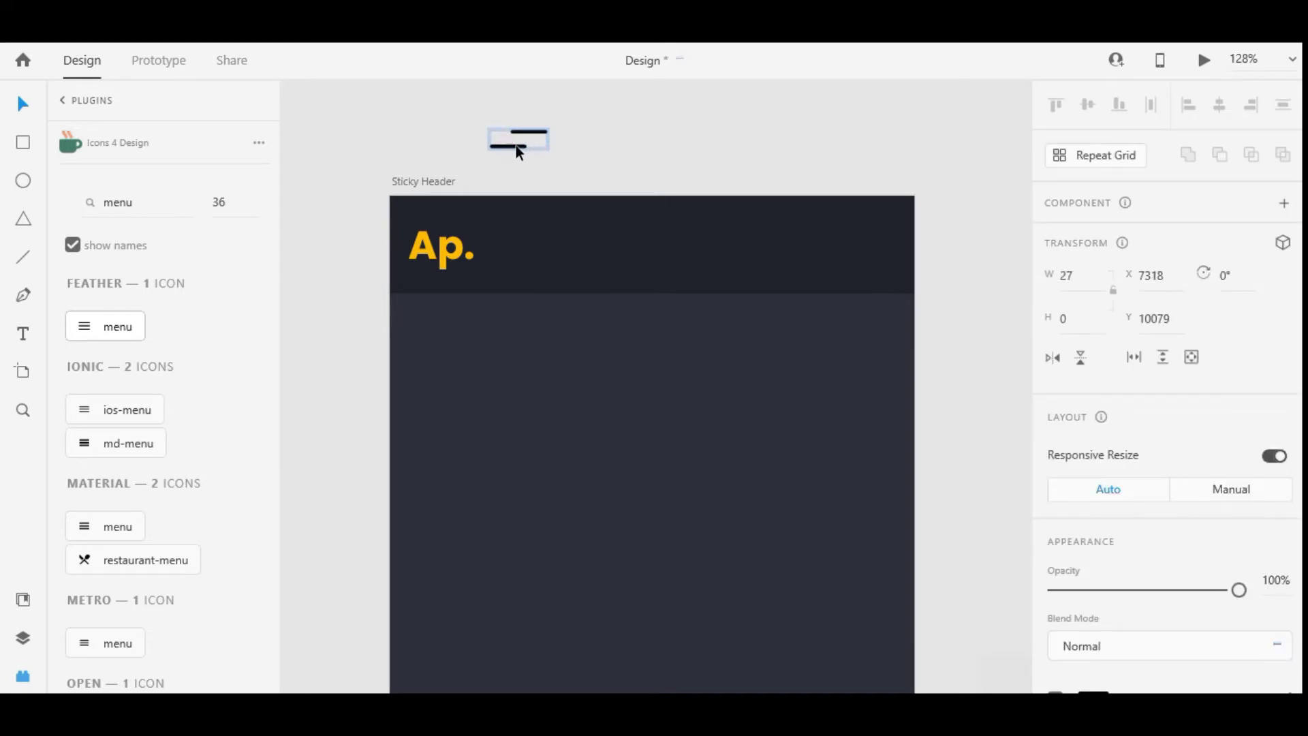
key(Right)
click(615, 143)
Place the menu icon 15 px from the header's right edge, level with the logo, and colour its border white
drag(541, 141, 875, 246)
scroll(1059, 432, down, 5)
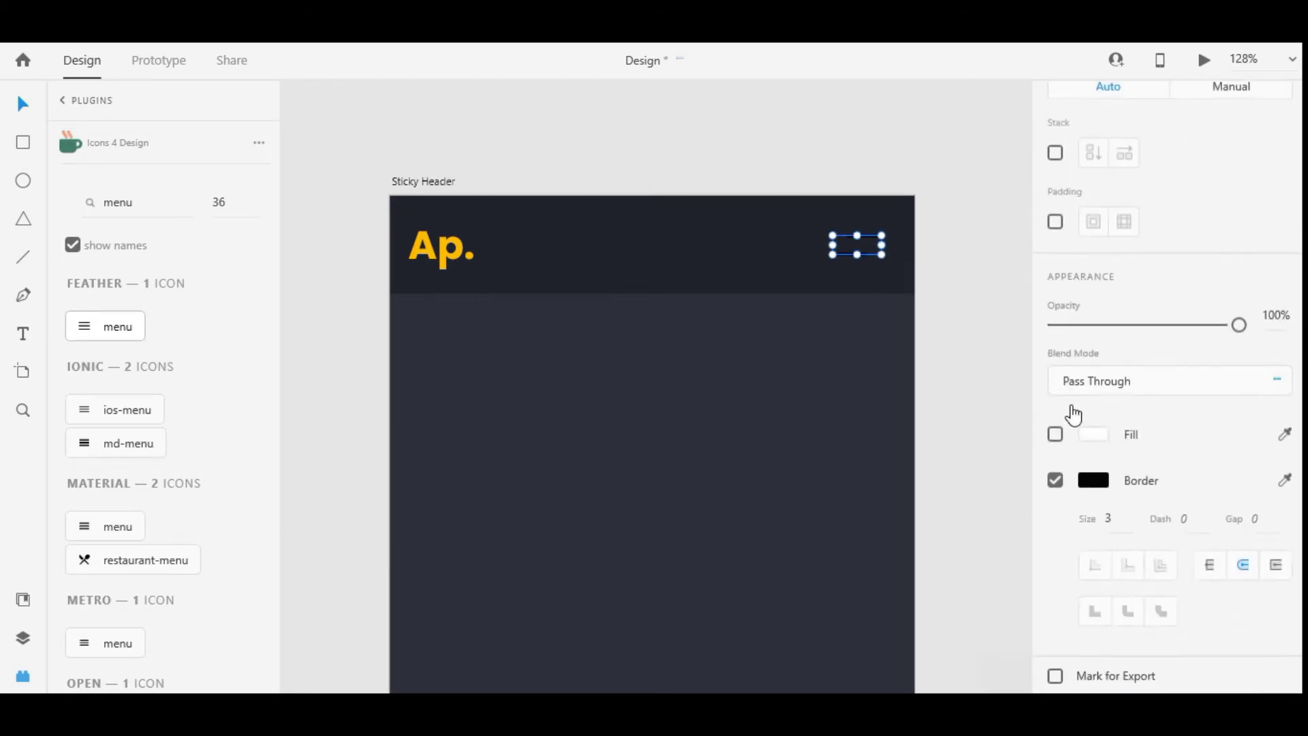
click(1093, 480)
click(879, 394)
key(Escape)
key(Escape)
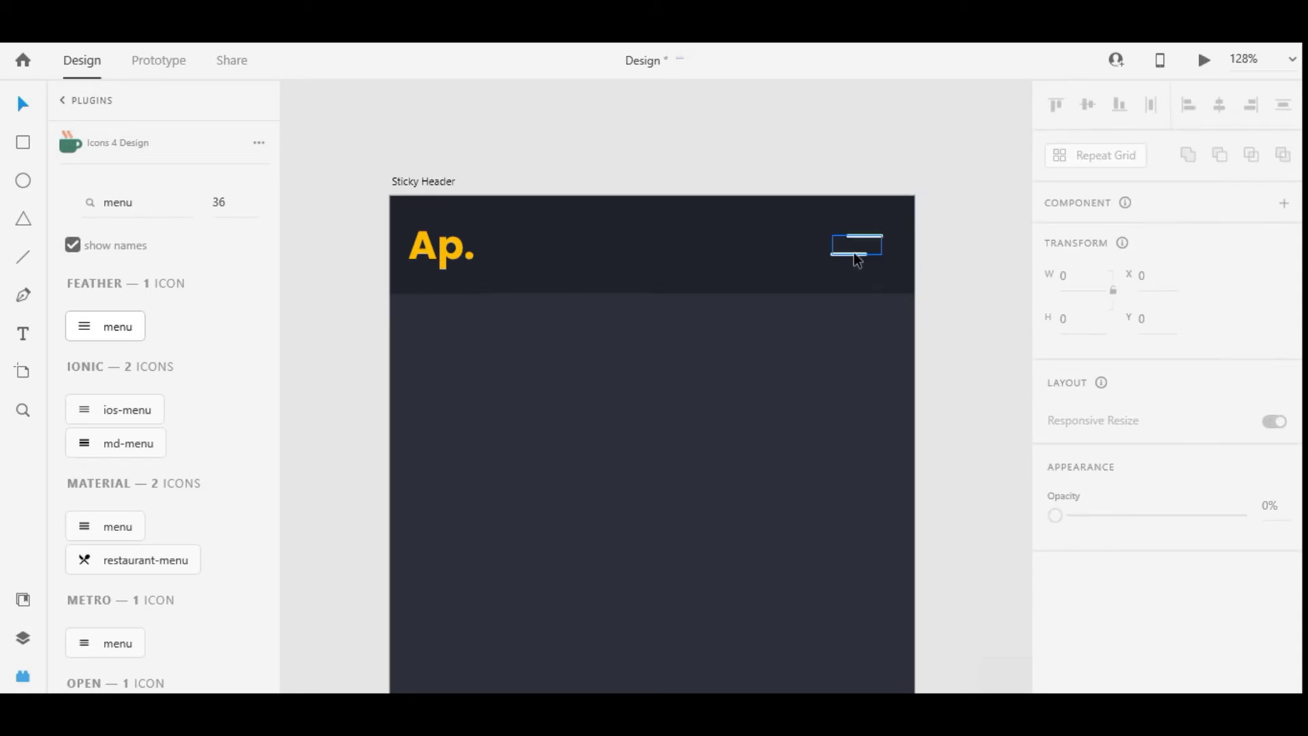
drag(853, 253, 865, 259)
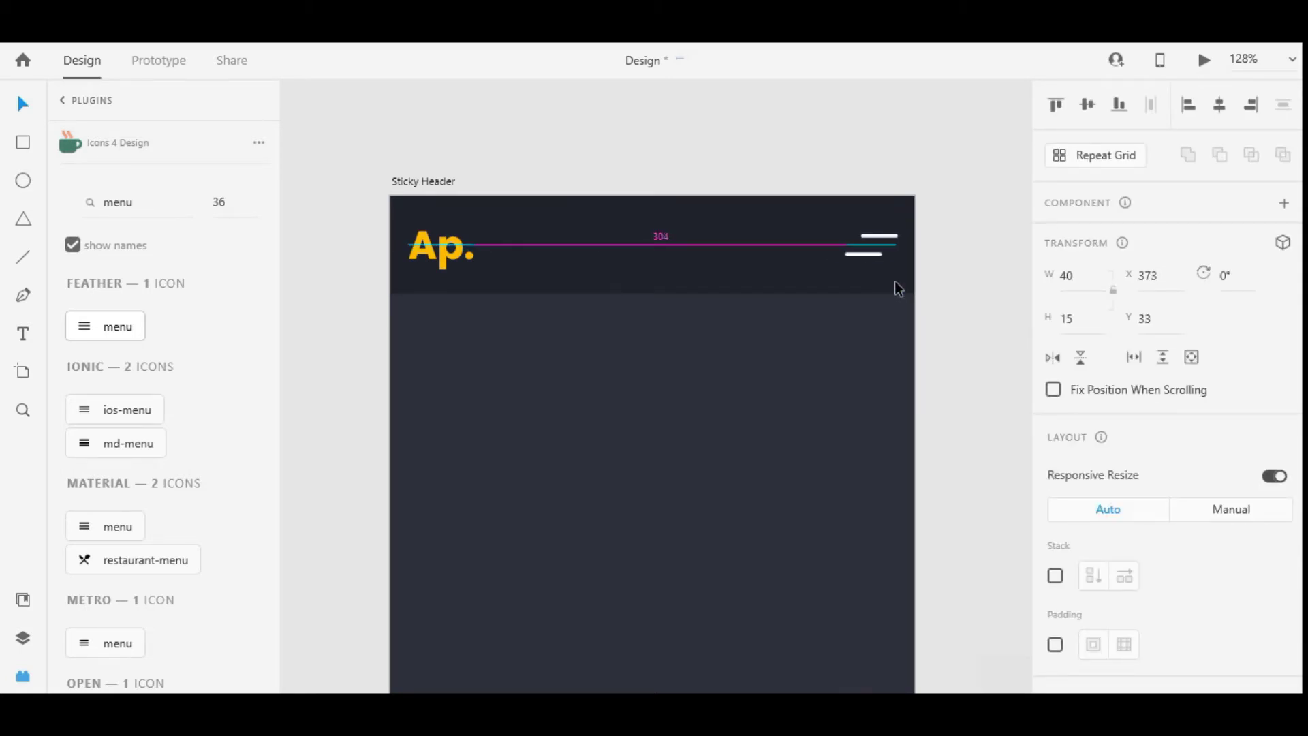
key(Escape)
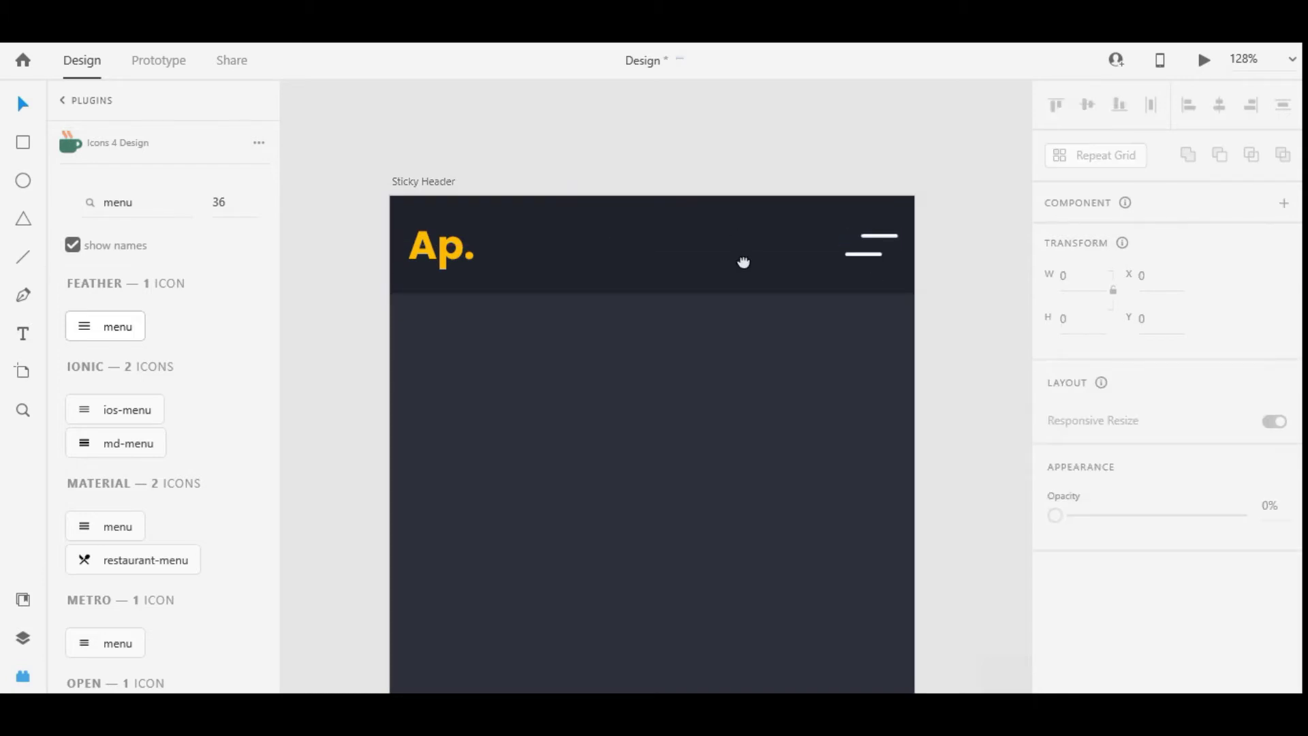
Draw a rectangle about 167 by 54 px and move it to the middle of the artboard
scroll(746, 252, down, 3)
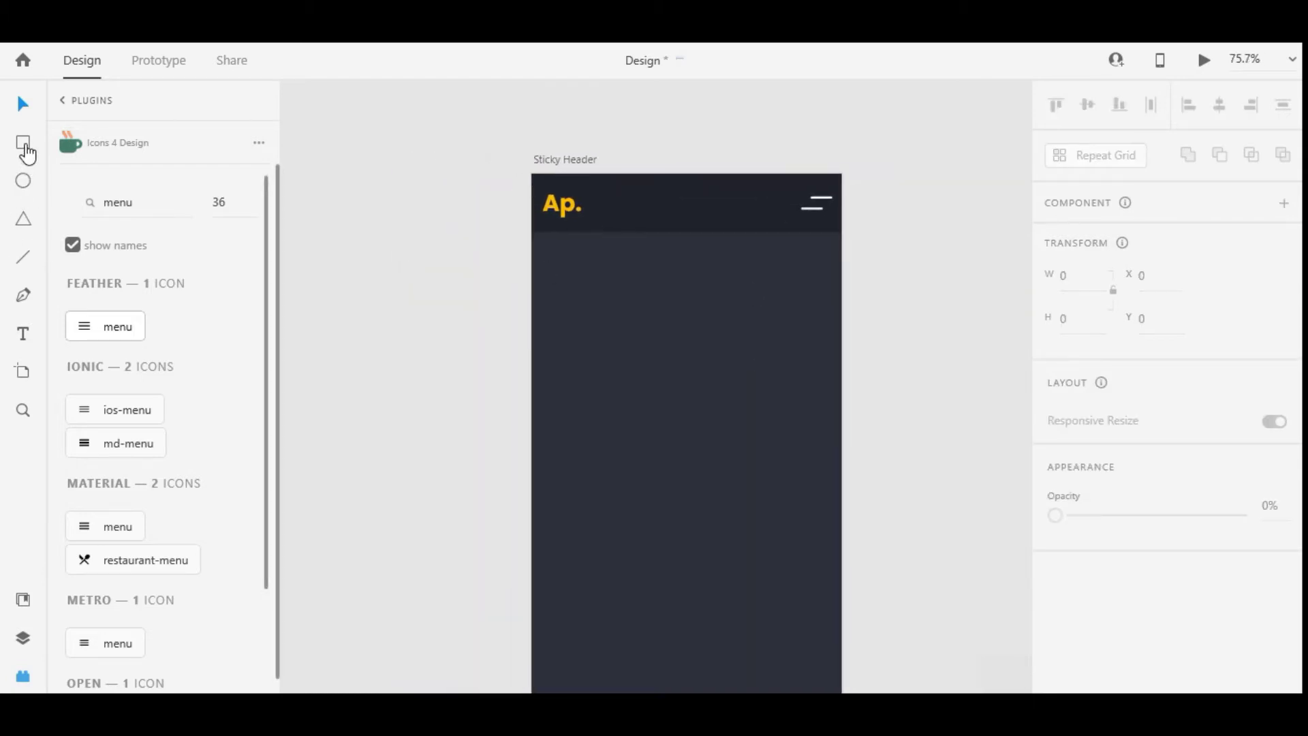
click(24, 143)
mouse_move(625, 451)
mouse_down()
mouse_move(766, 500)
mouse_move(748, 489)
mouse_up()
click(23, 104)
scroll(701, 292, down, 3)
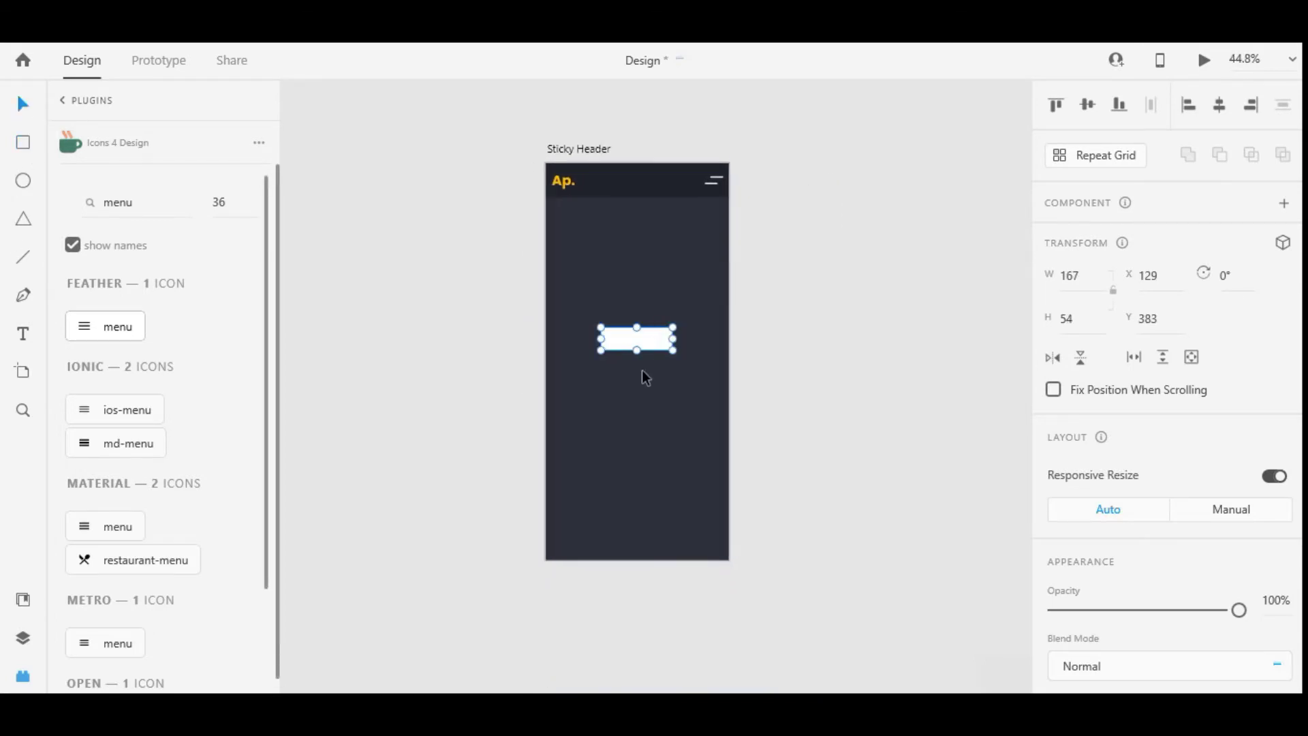
drag(636, 341, 641, 366)
Shorten the artboard to a height of about 776 and set its viewport height to 700
scroll(661, 357, up, 2)
click(613, 614)
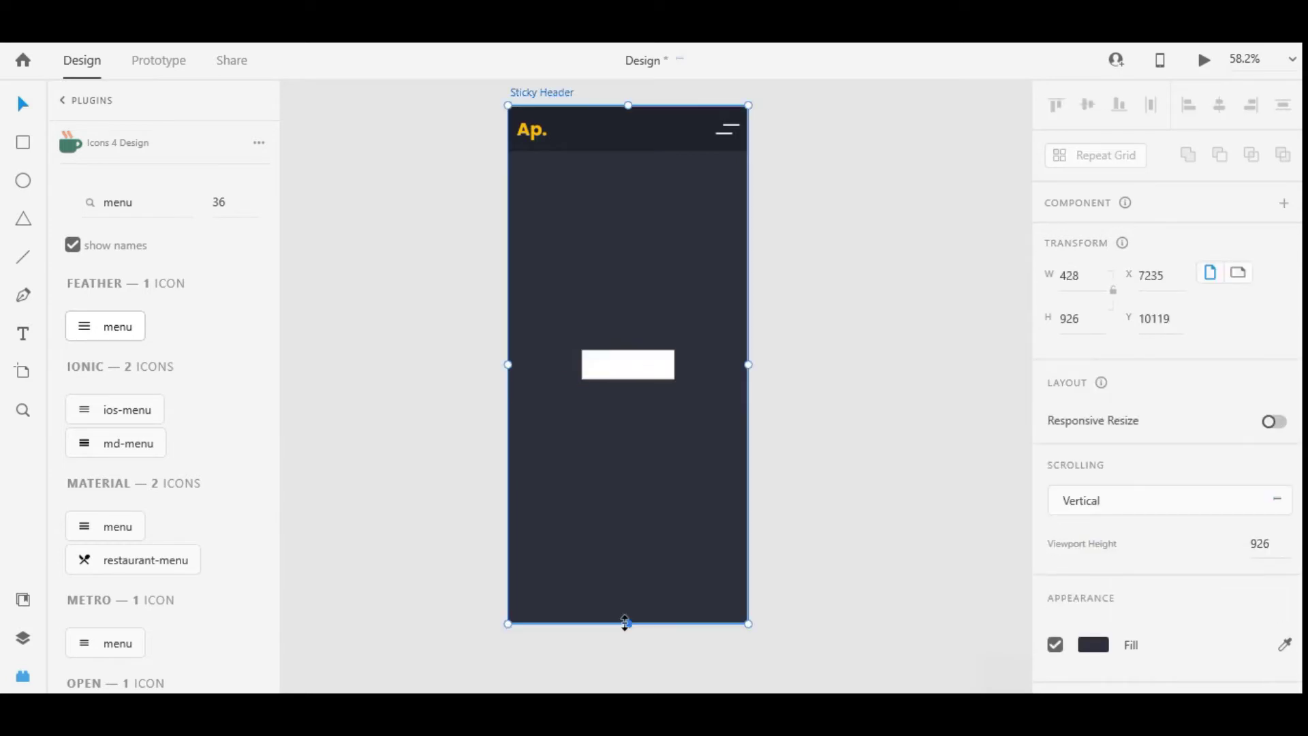
drag(625, 621, 625, 540)
scroll(1223, 448, down, 2)
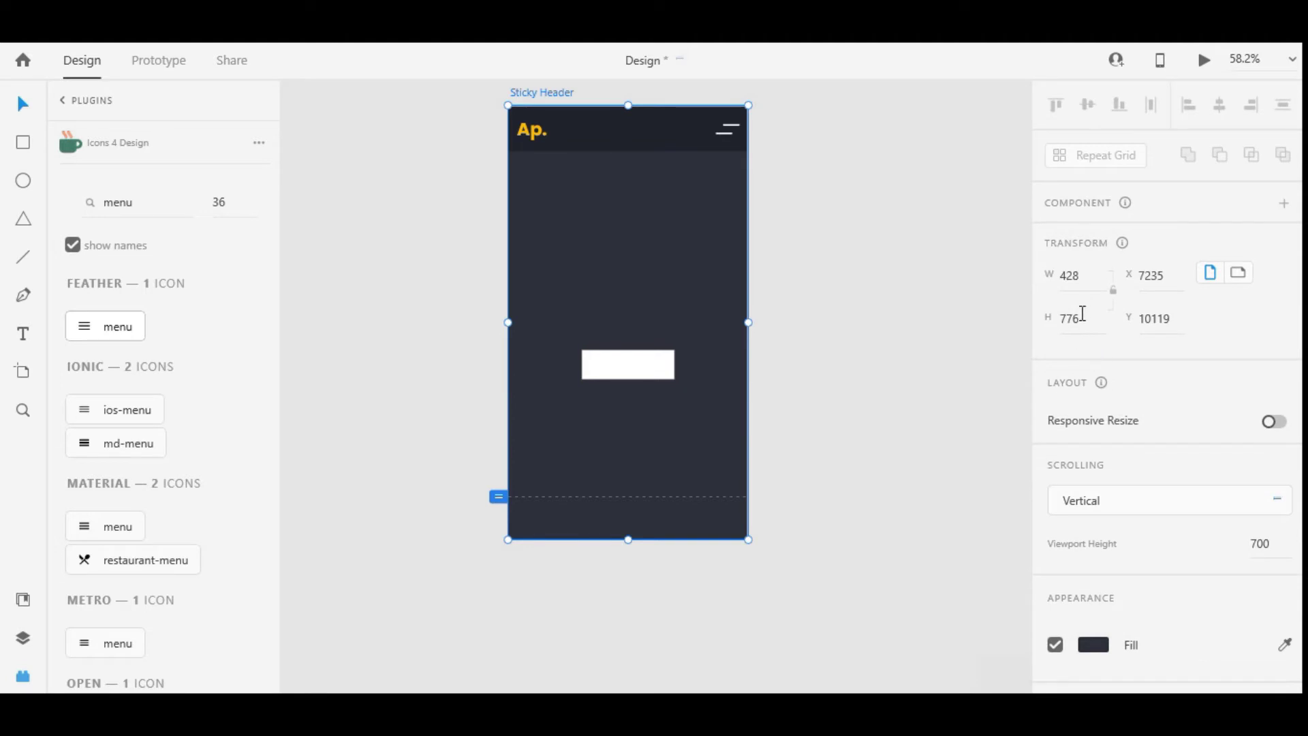
click(902, 360)
Shorten the artboard to the viewport line and re-centre the white rectangle on it vertically
drag(651, 366, 648, 323)
click(658, 537)
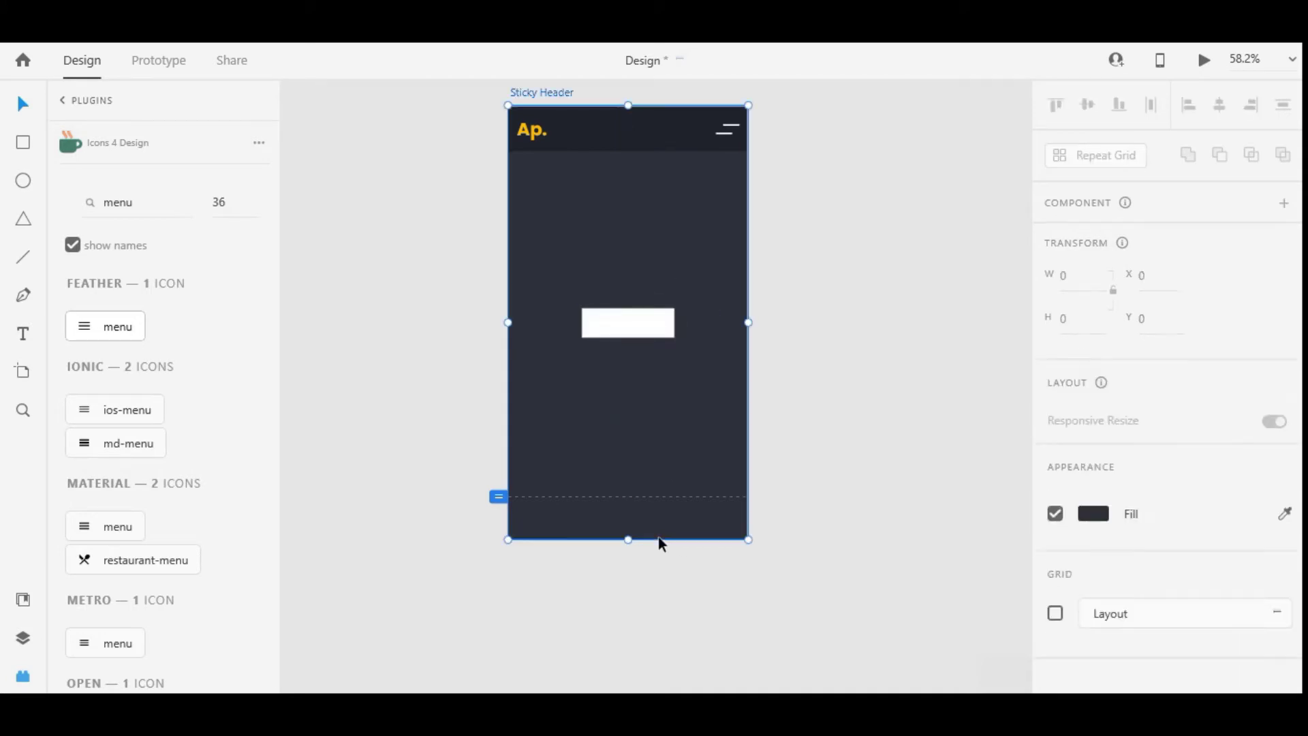
drag(628, 541, 619, 497)
drag(616, 329, 620, 304)
Remove the centre rectangle's border and fill it with the saved blue colour #1201FD
scroll(1297, 374, down, 5)
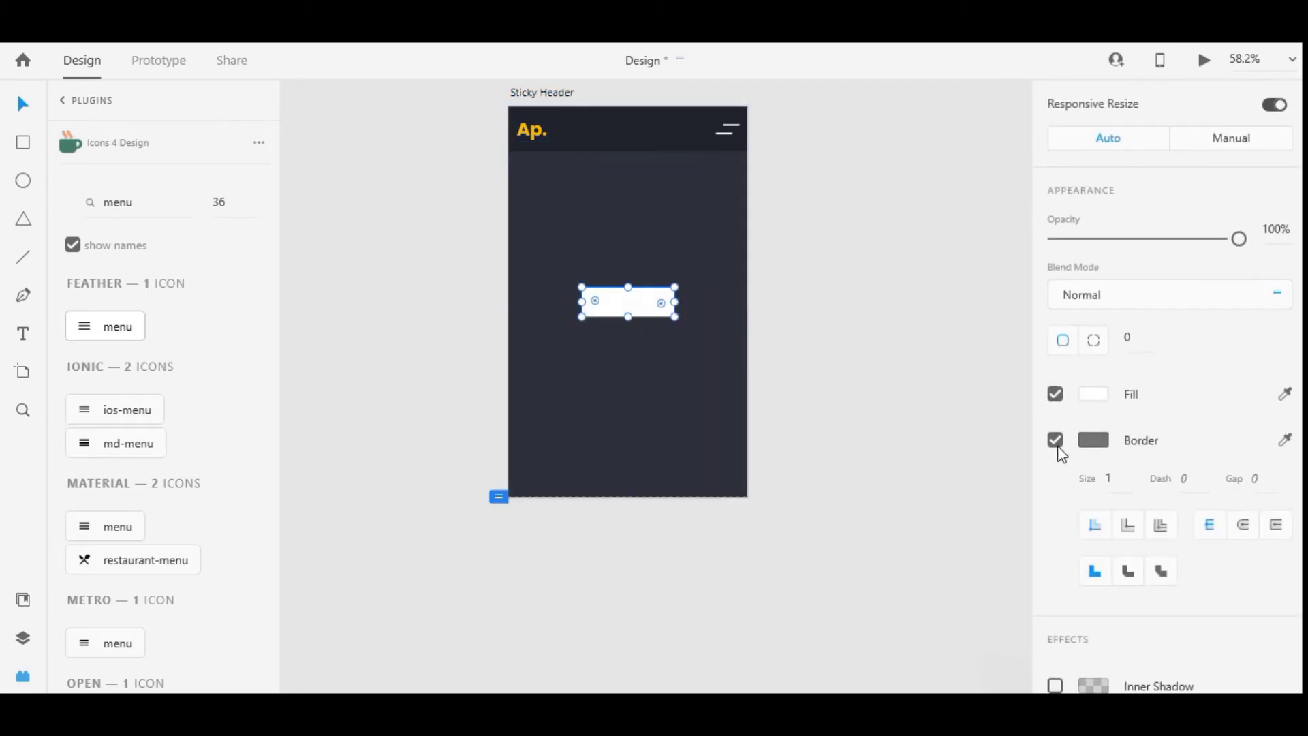
click(1056, 441)
click(1093, 395)
click(857, 505)
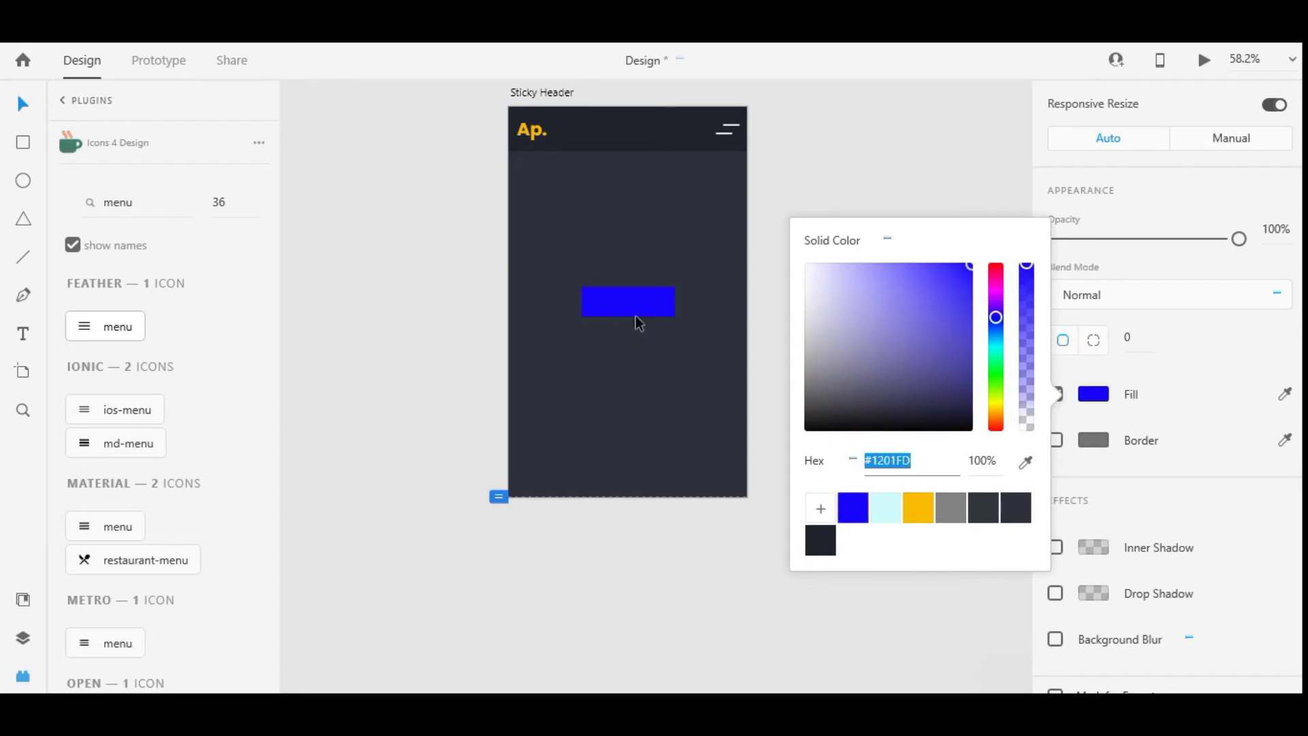
click(640, 316)
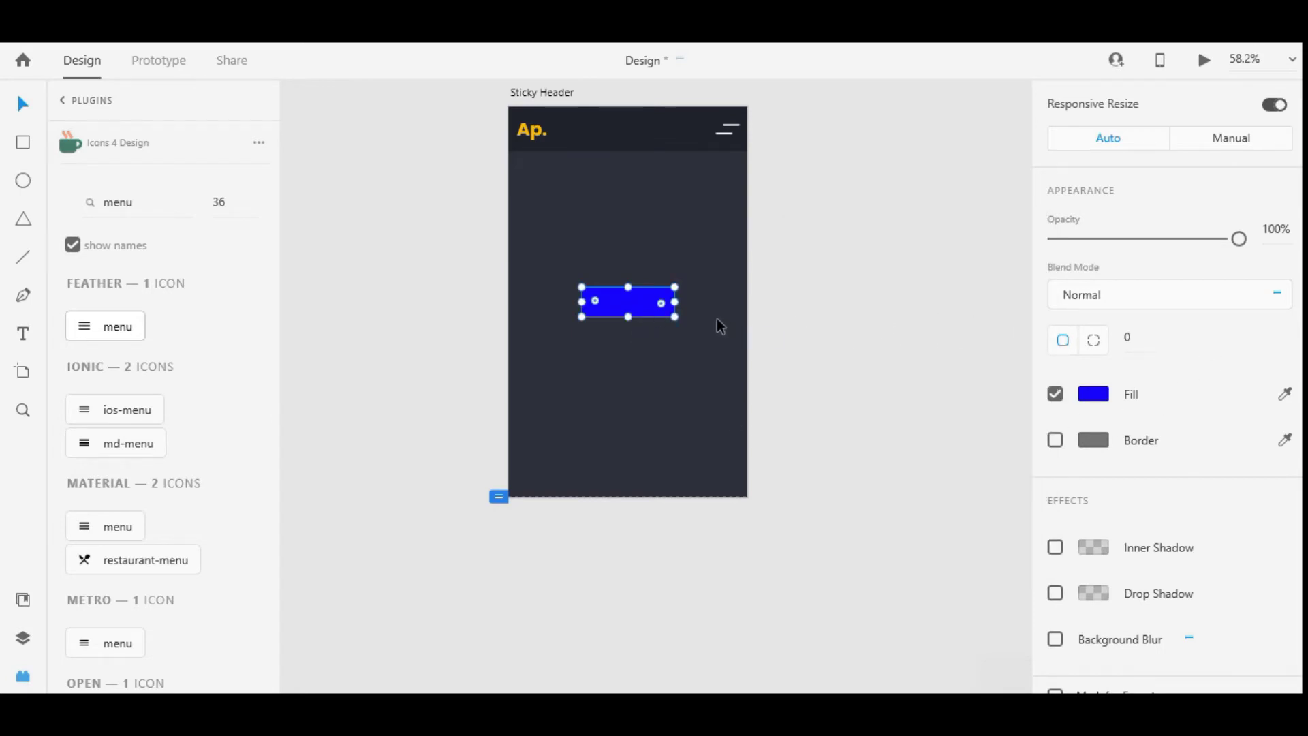
Widen the blue rectangle evenly on both sides of its centre and round its corners with a radius of 4
key(alt)
drag(678, 300, 685, 301)
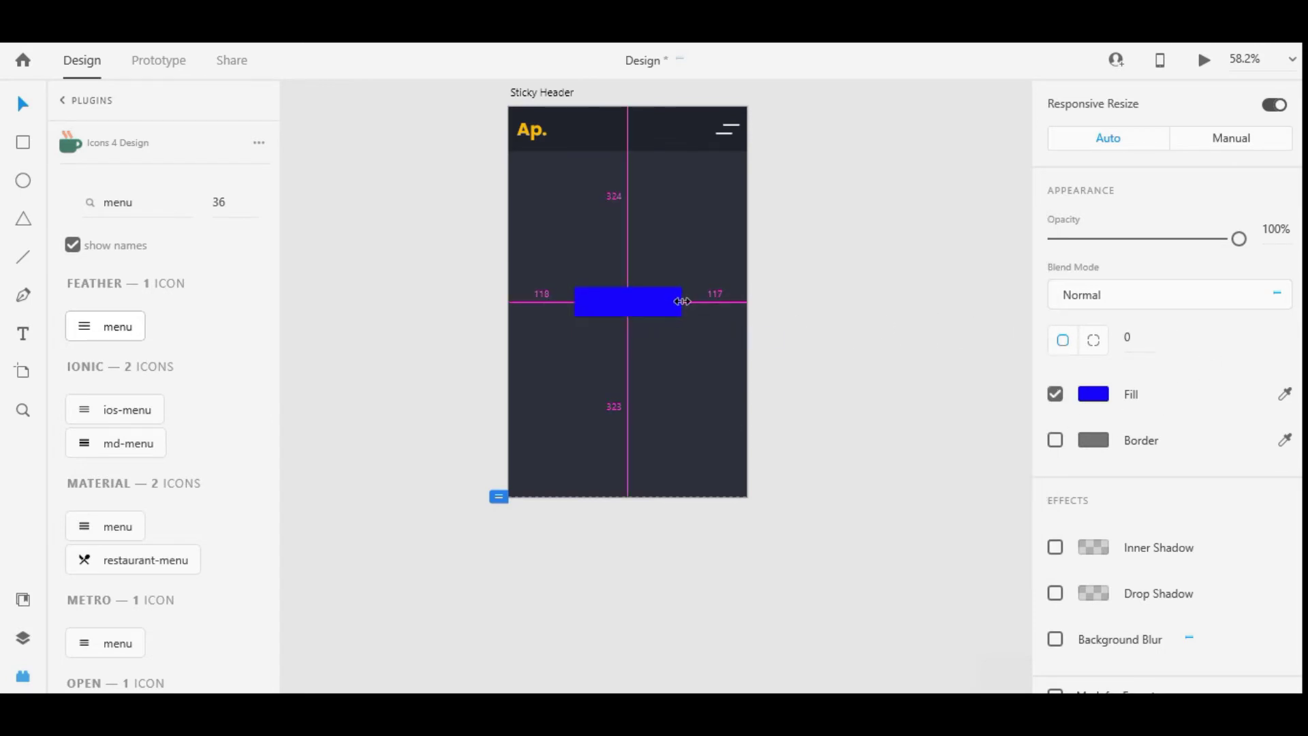
scroll(1156, 315, up, 3)
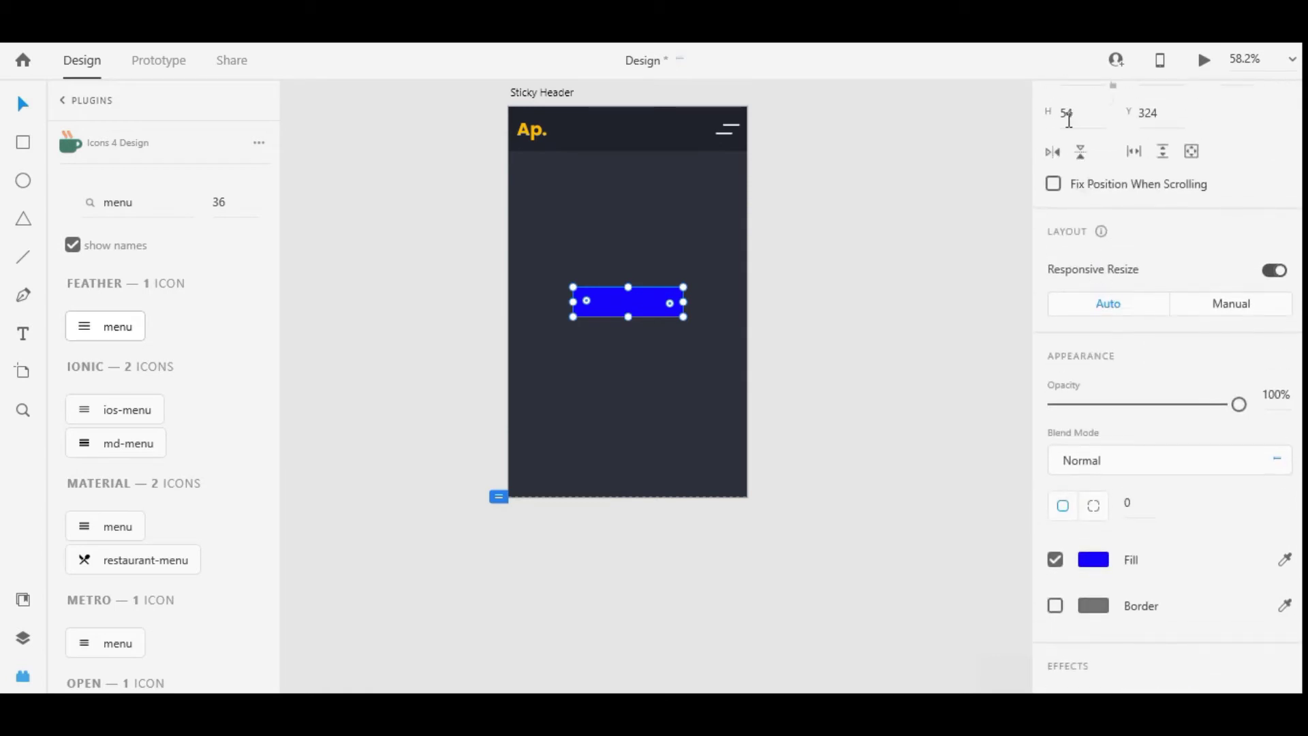
scroll(1126, 381, down, 3)
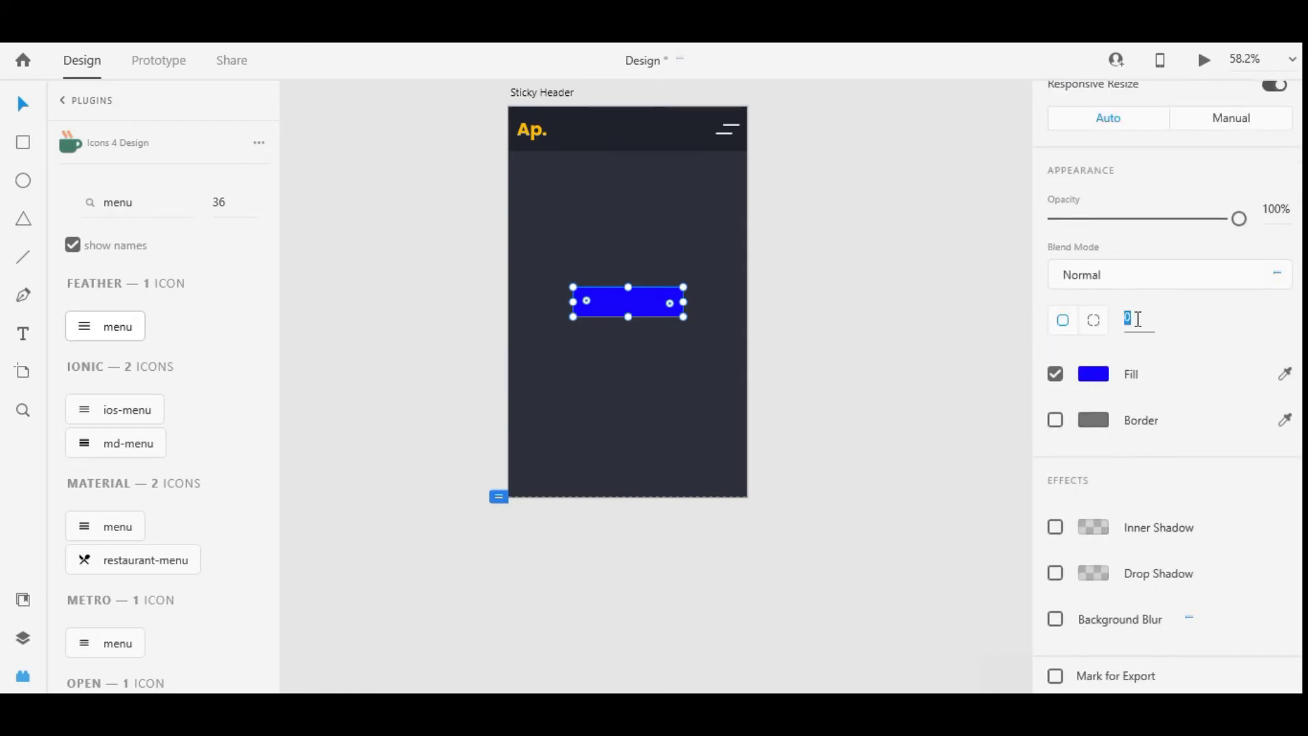
text(2)
click(617, 315)
scroll(617, 316, up, 3)
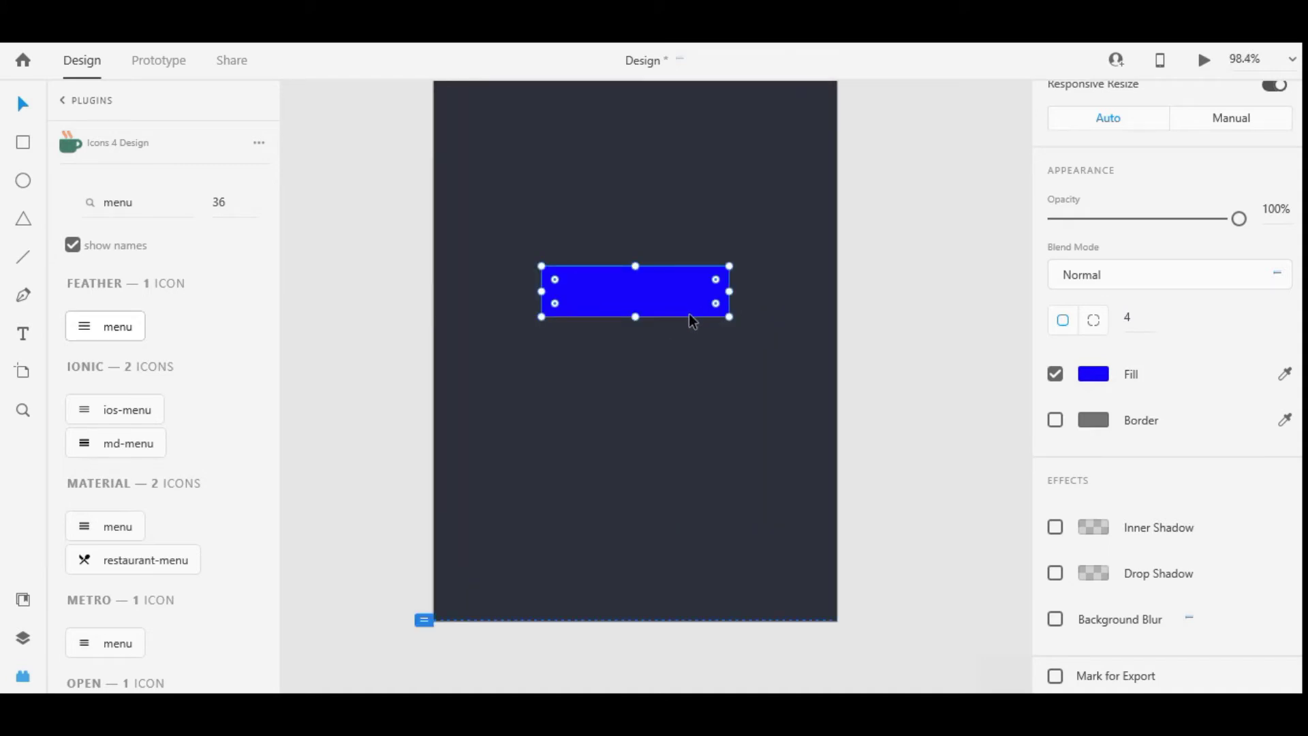
Add a text label reading "Click" on the blue button
click(584, 294)
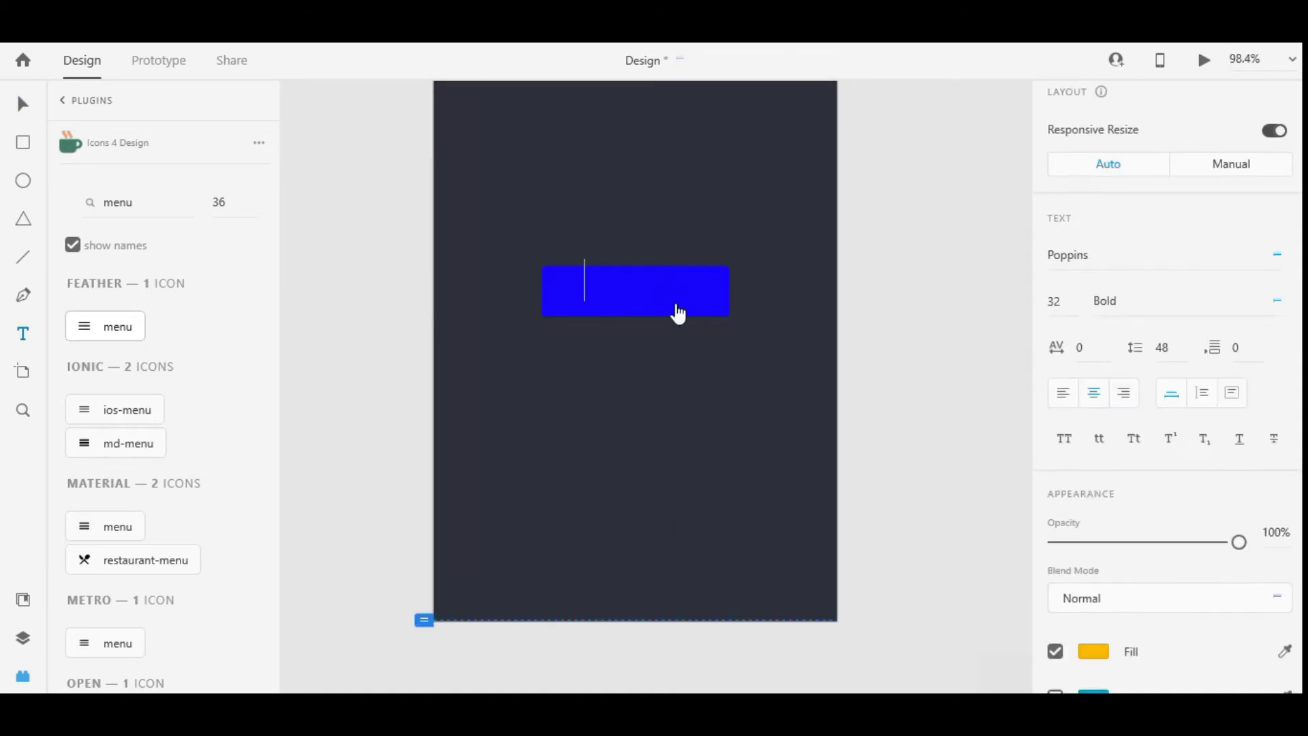
text(Click )
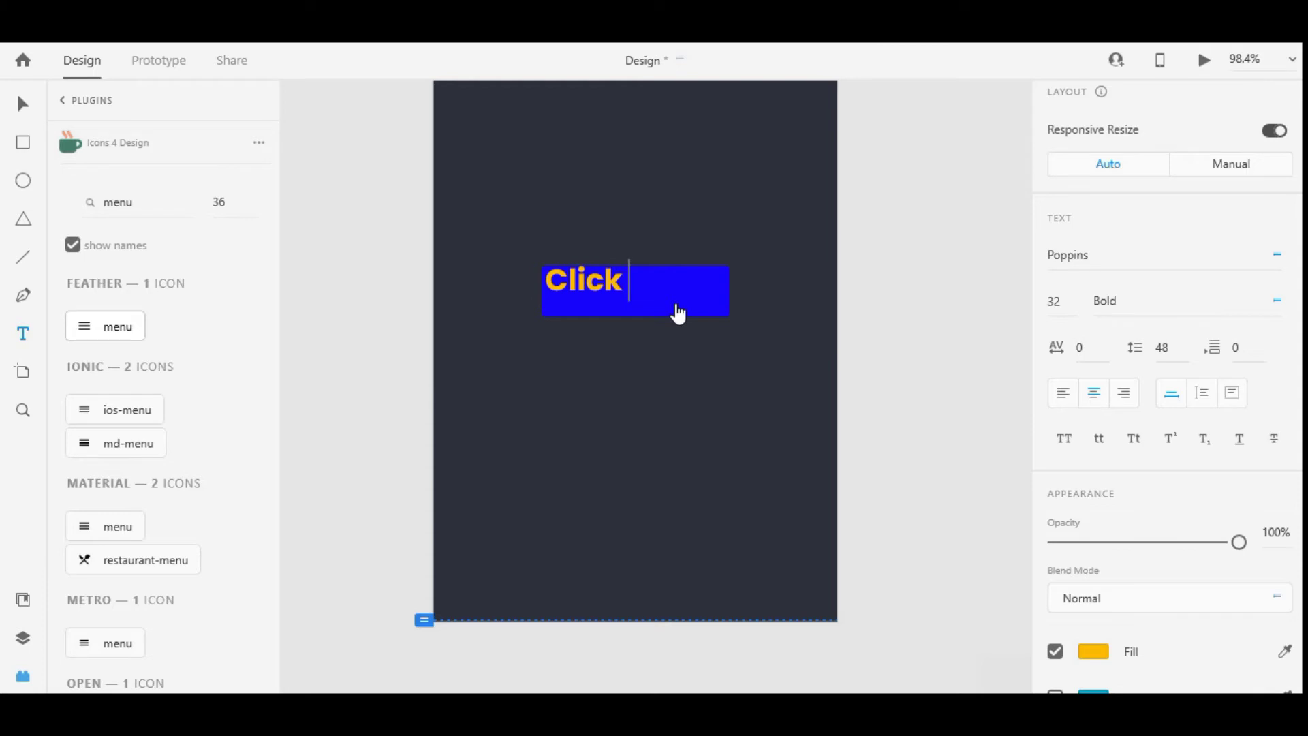
text(Hear)
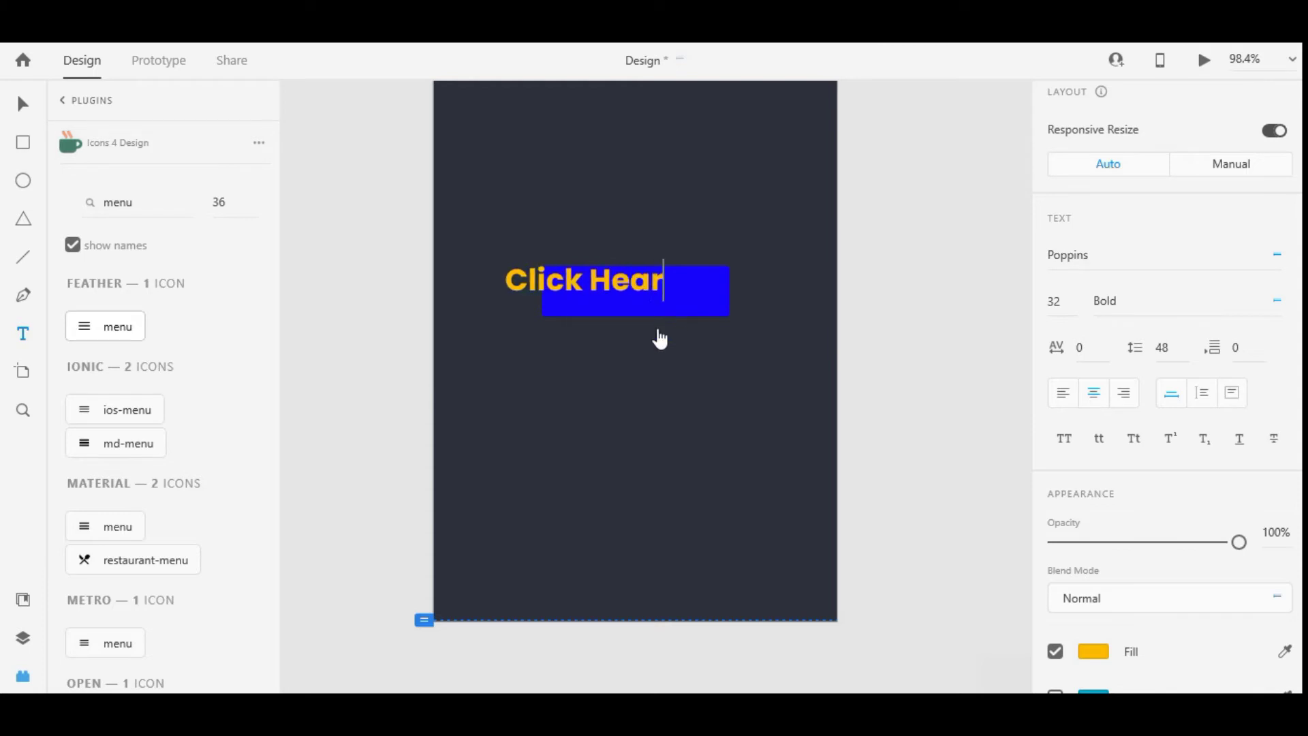
key(BackSpace)
key(BackSpace)
key(BackSpace)
key(BackSpace)
key(BackSpace)
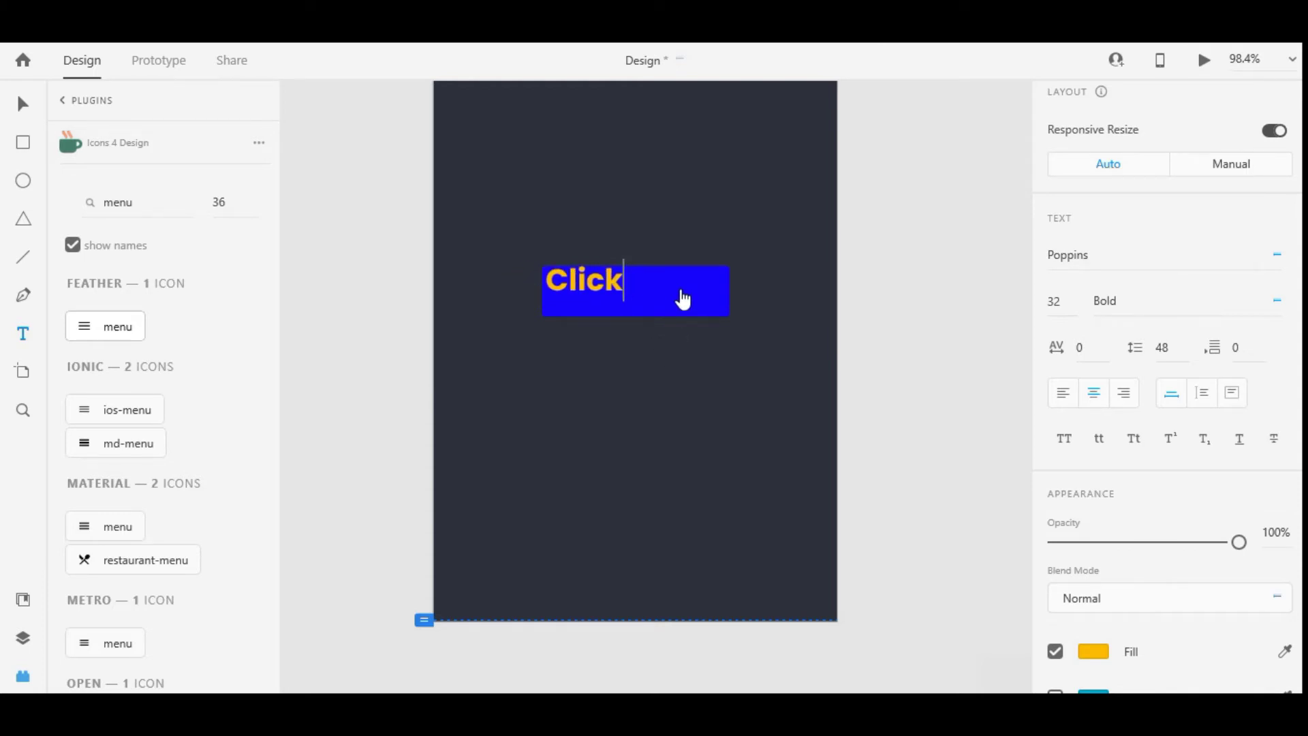
click(20, 104)
Set the "Click" label's font size to 16
scroll(1183, 388, down, 5)
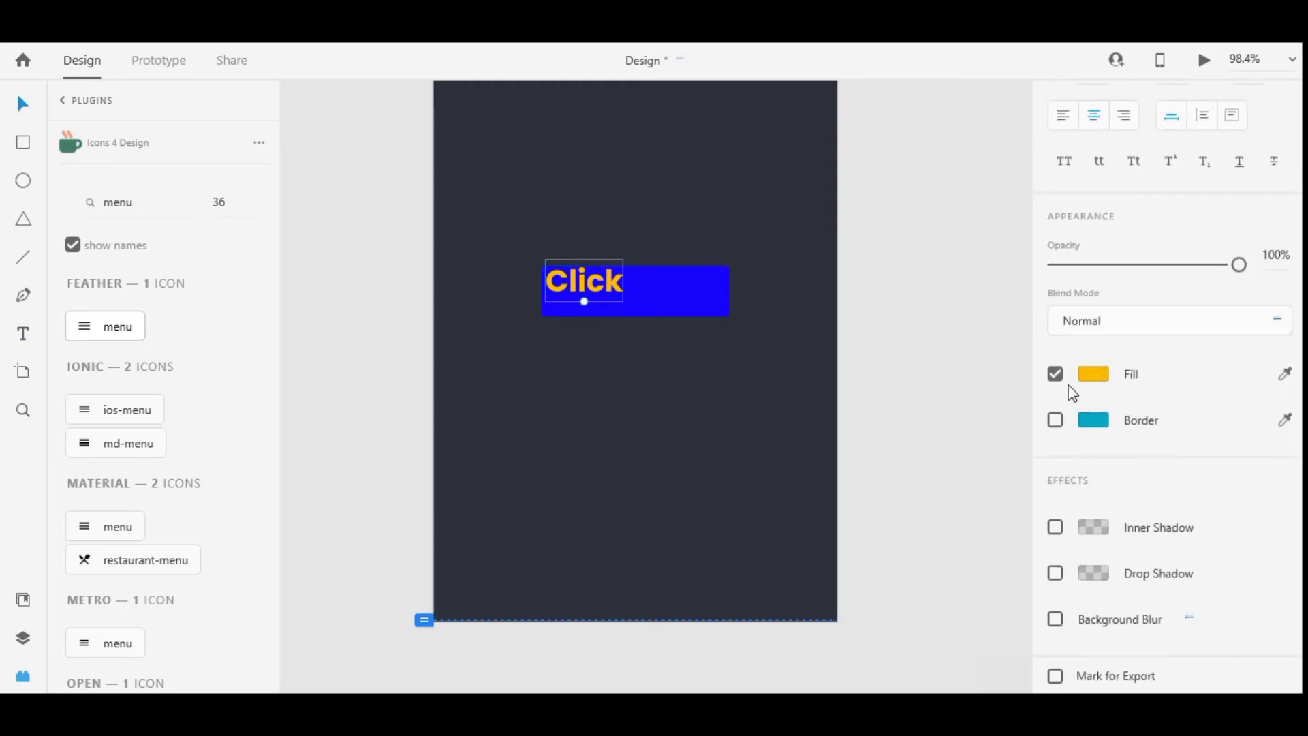
scroll(1105, 216, up, 2)
scroll(1105, 215, up, 2)
click(1063, 215)
text(1)
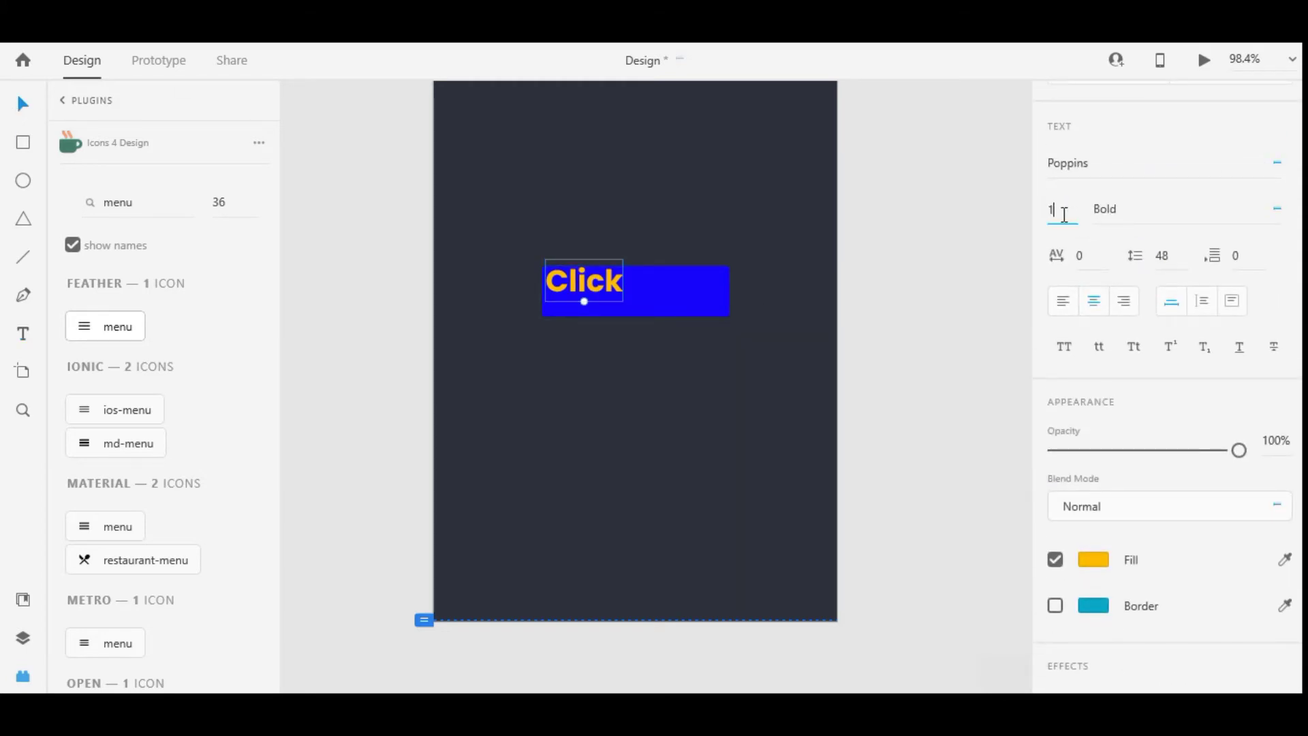
text(6)
key(Return)
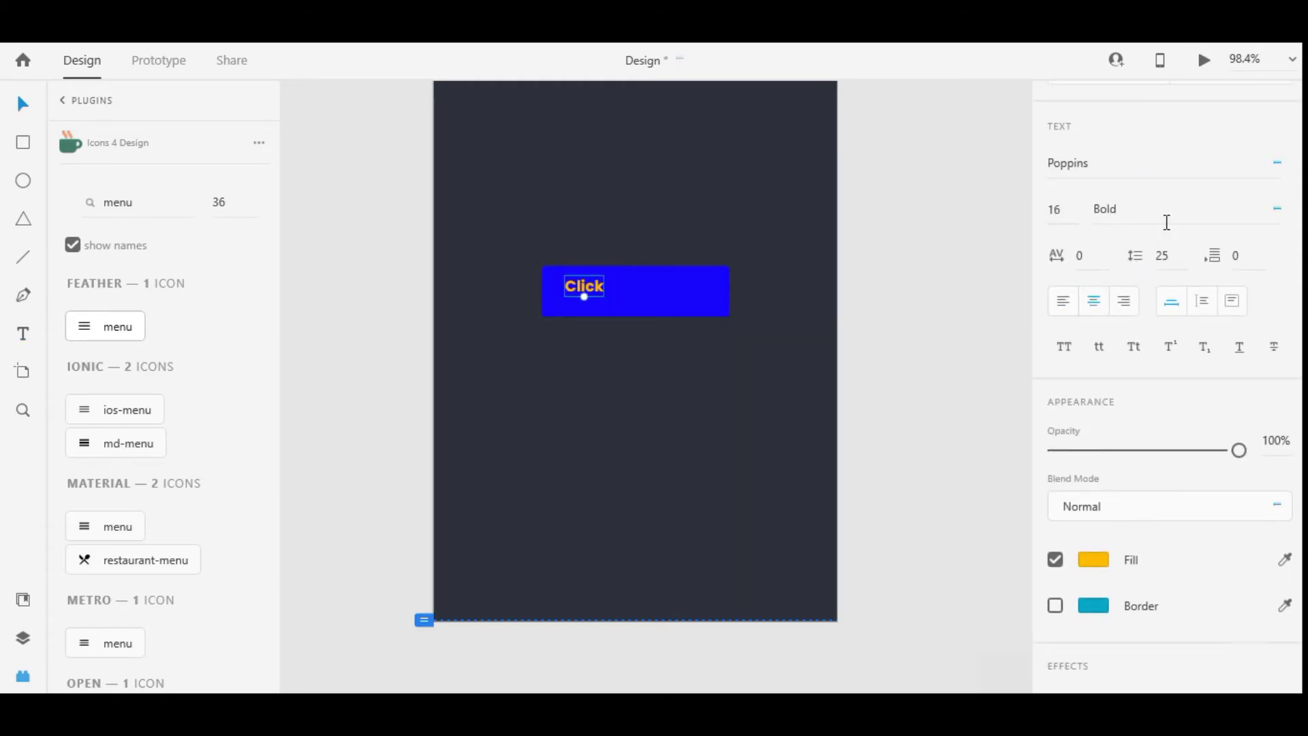
Change the "Click" label's font style to Regular
click(1166, 222)
key(Up)
key(Up)
key(Up)
key(Up)
key(Up)
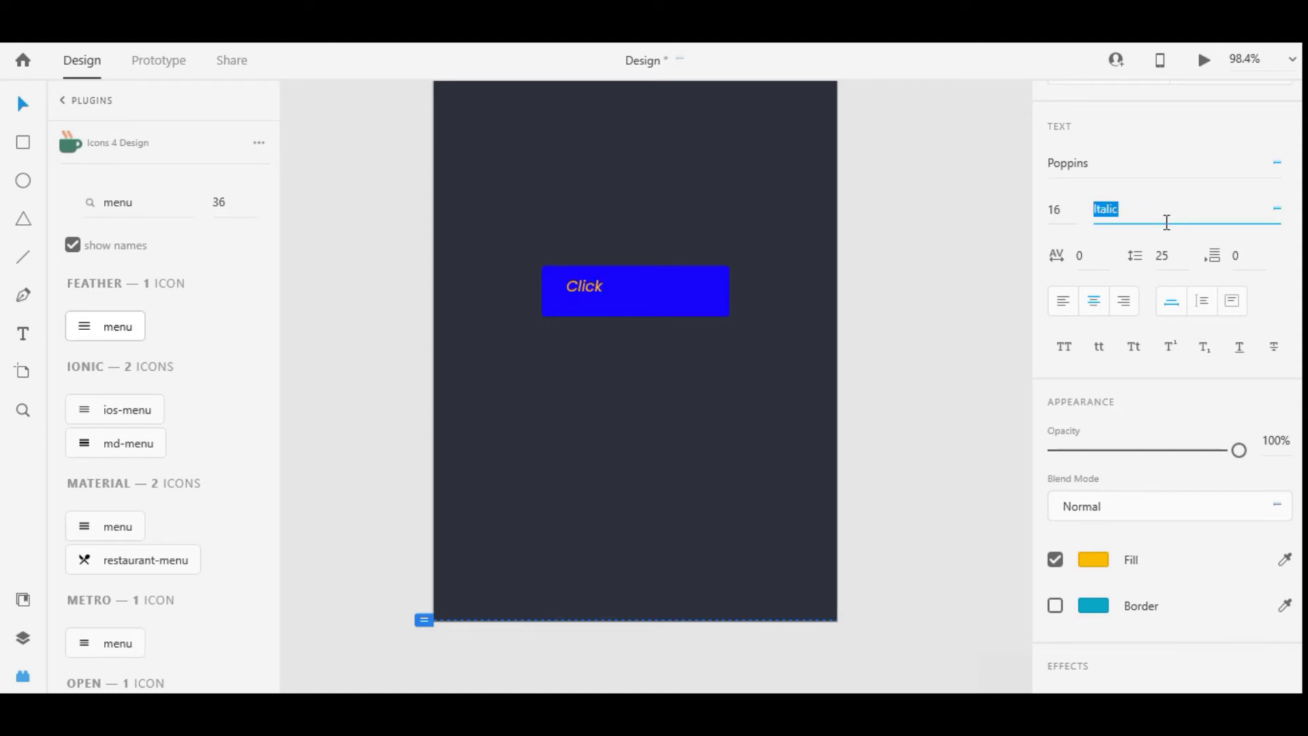
key(Up)
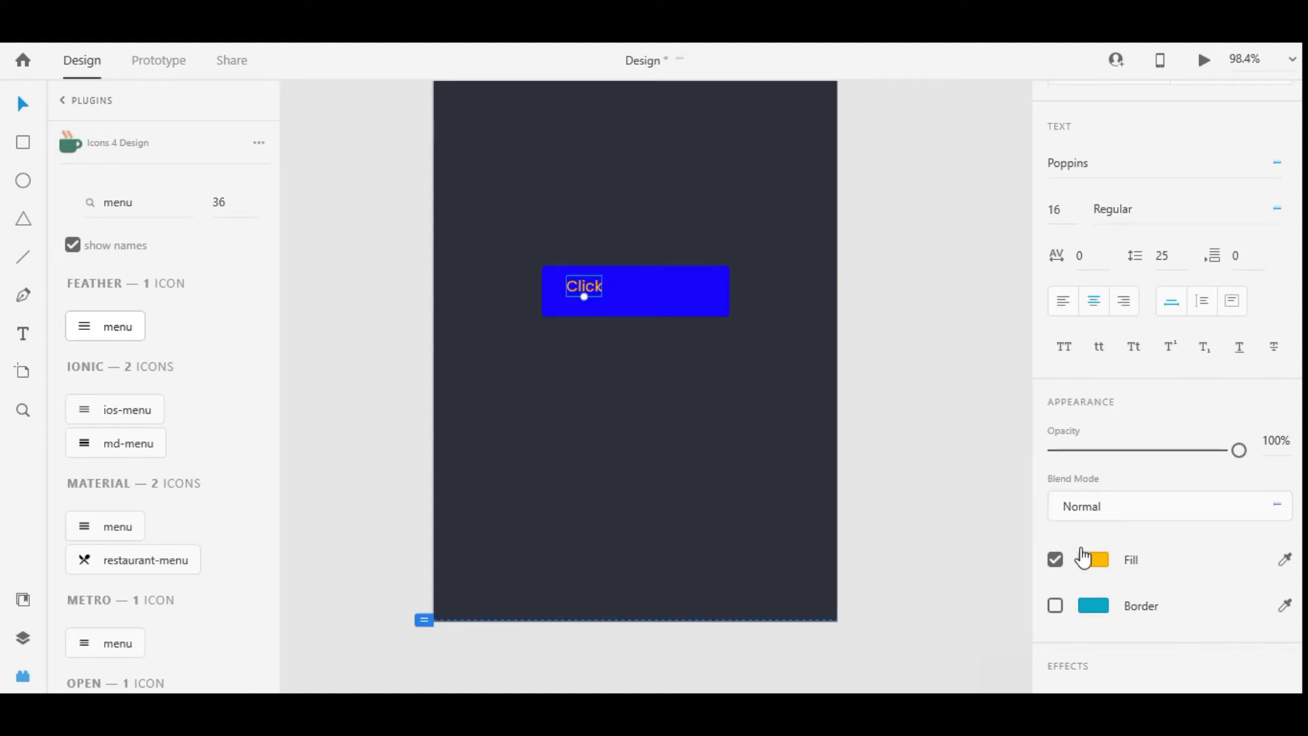
Fill the "Click" label with white and centre it on the blue button
click(1093, 559)
key(Escape)
drag(584, 293, 647, 291)
click(693, 303)
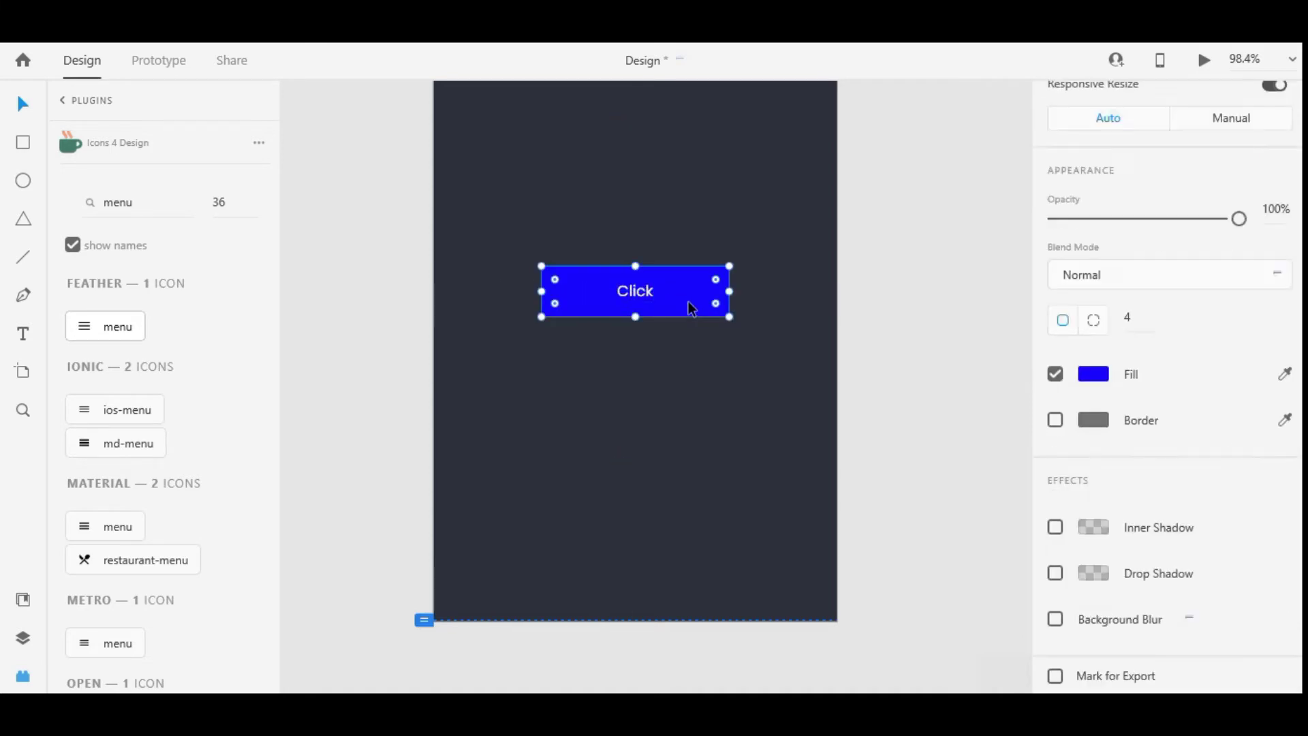
click(635, 296)
click(696, 289)
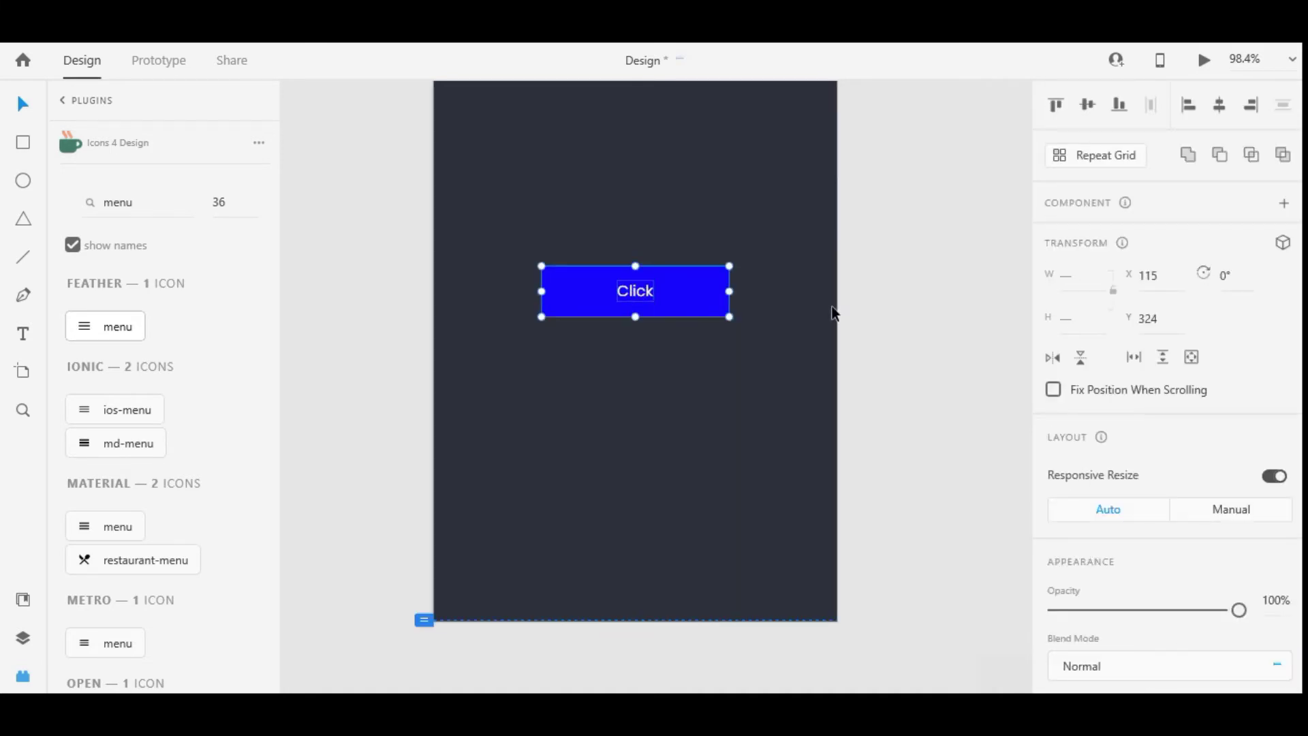
Replace the button label's text with "Scroll Down"
double_click(623, 290)
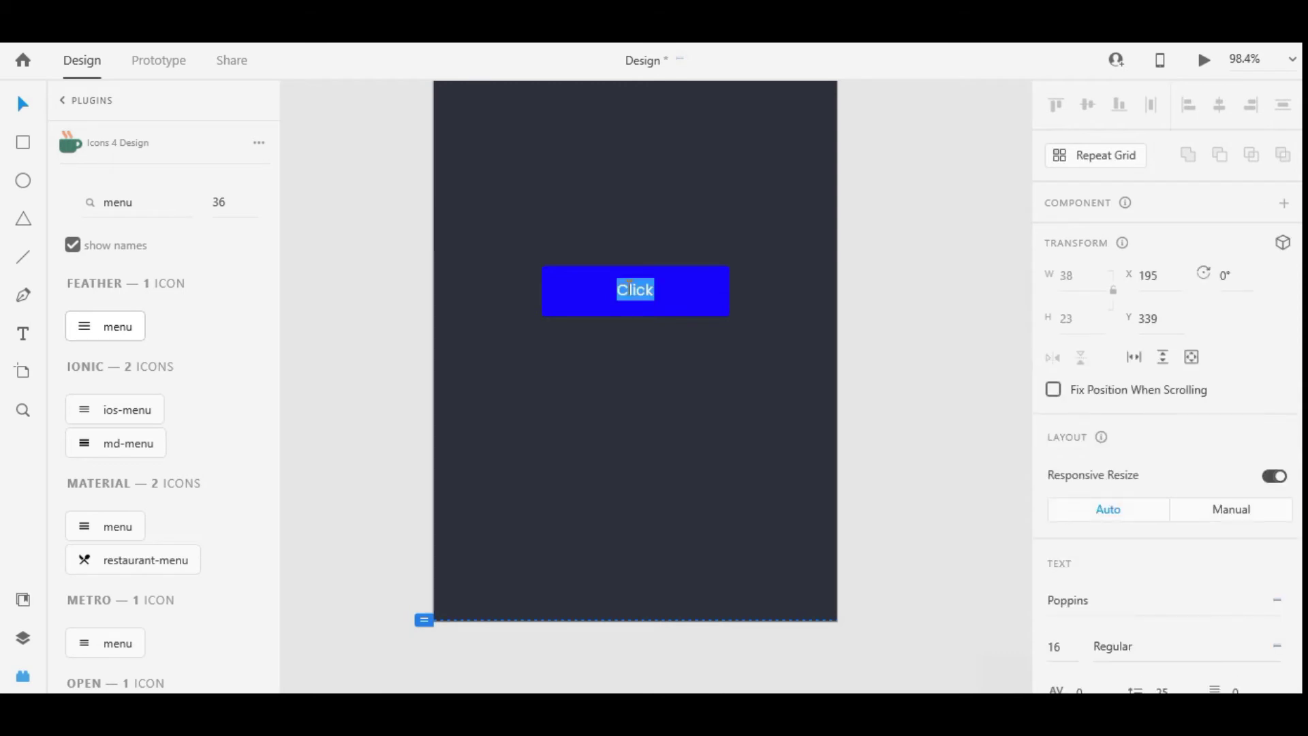
key(BackSpace)
text(Sc)
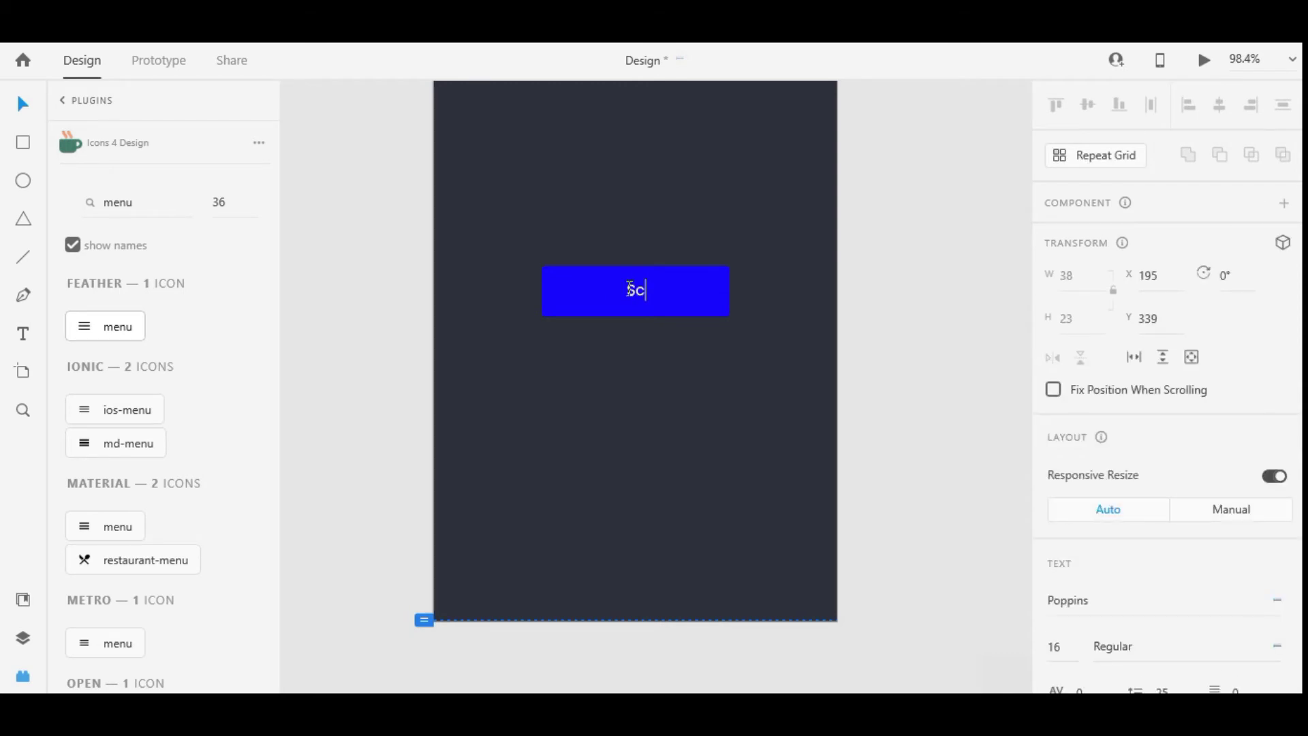
text(rol Down)
key(Escape)
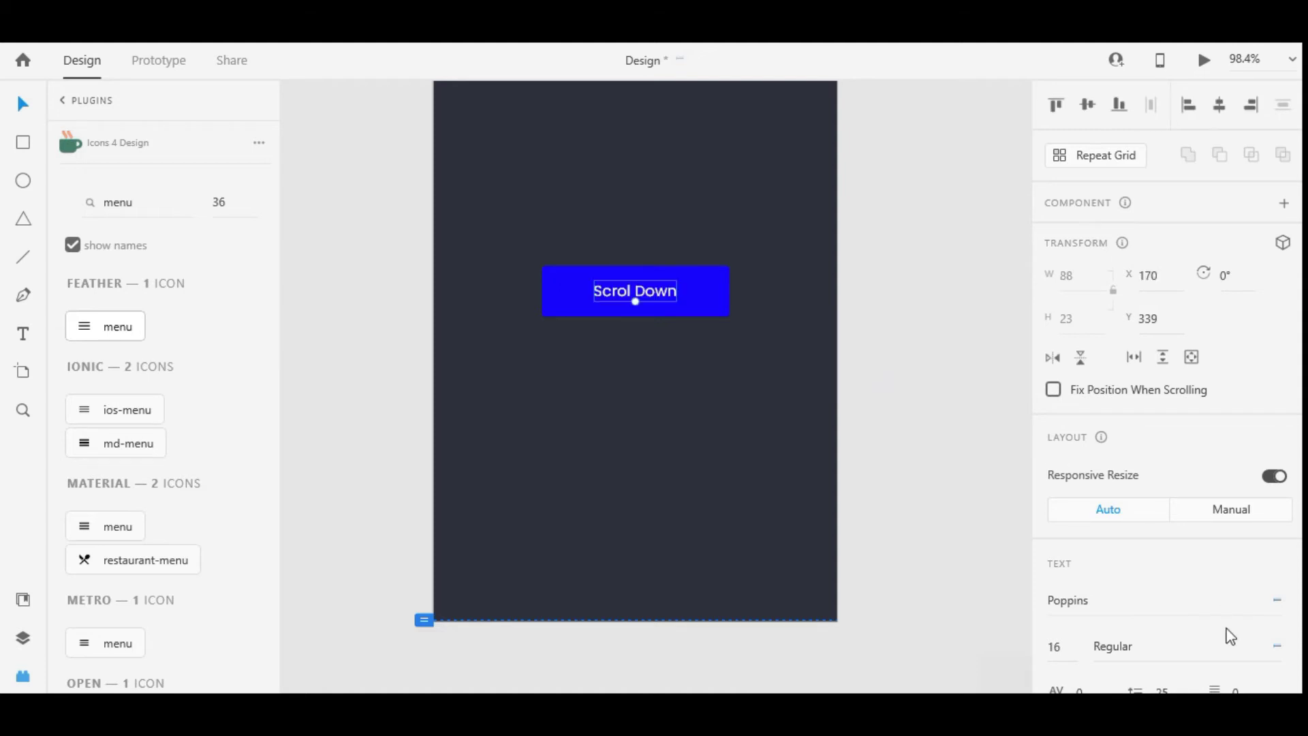
double_click(644, 297)
click(628, 291)
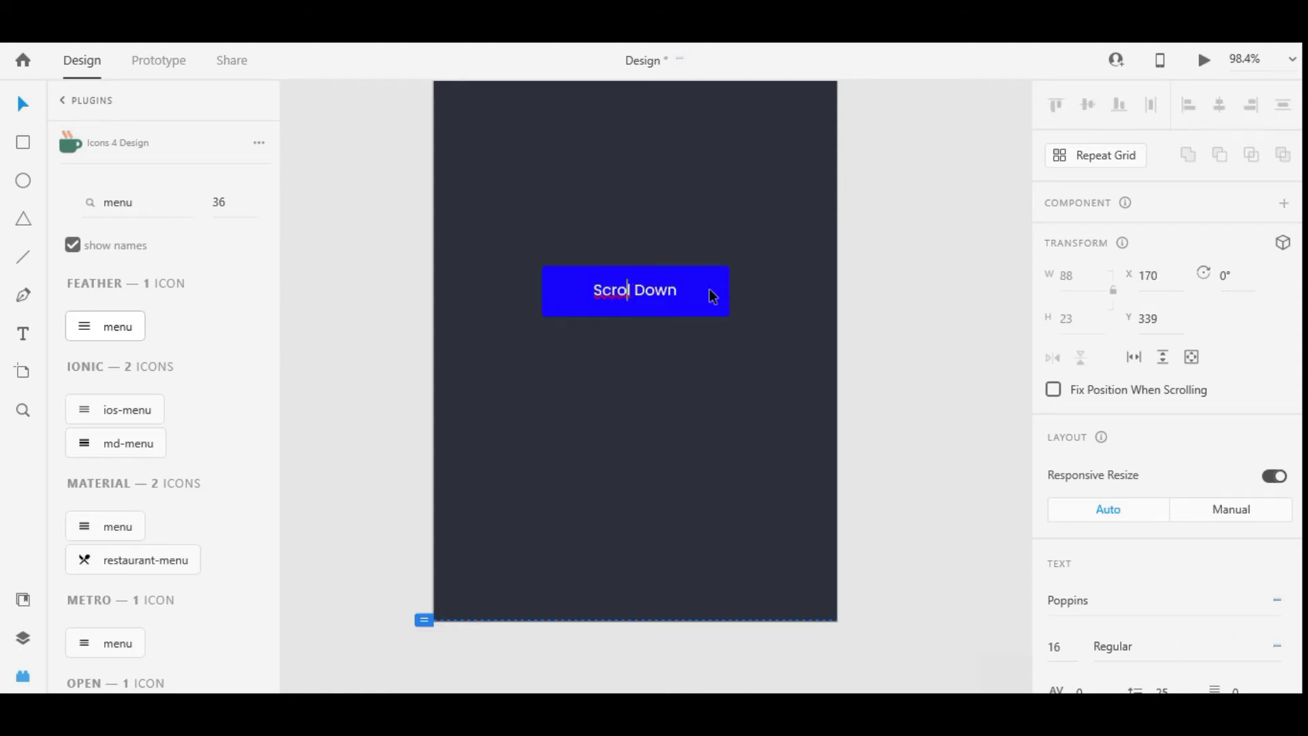
text(l)
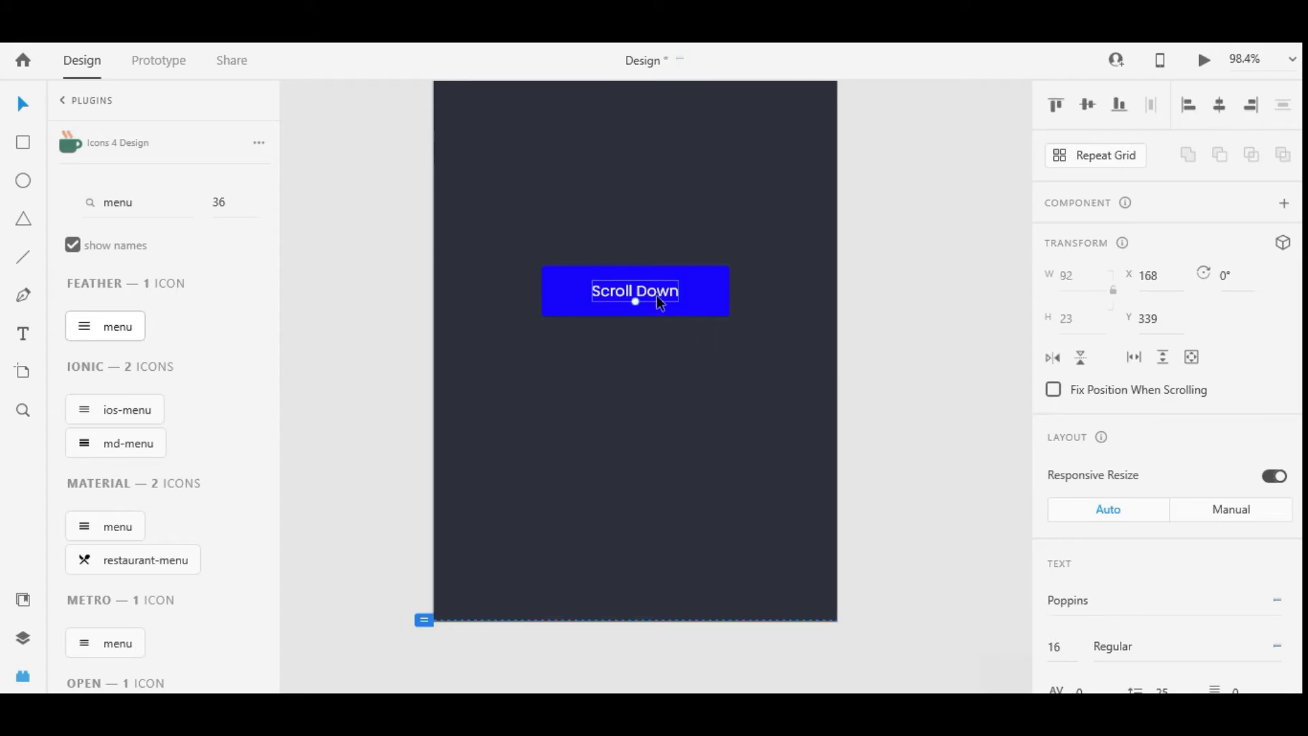
click(655, 296)
click(844, 352)
Lengthen the Sticky Header artboard downwards to a height of about 1853
scroll(842, 345, down, 3)
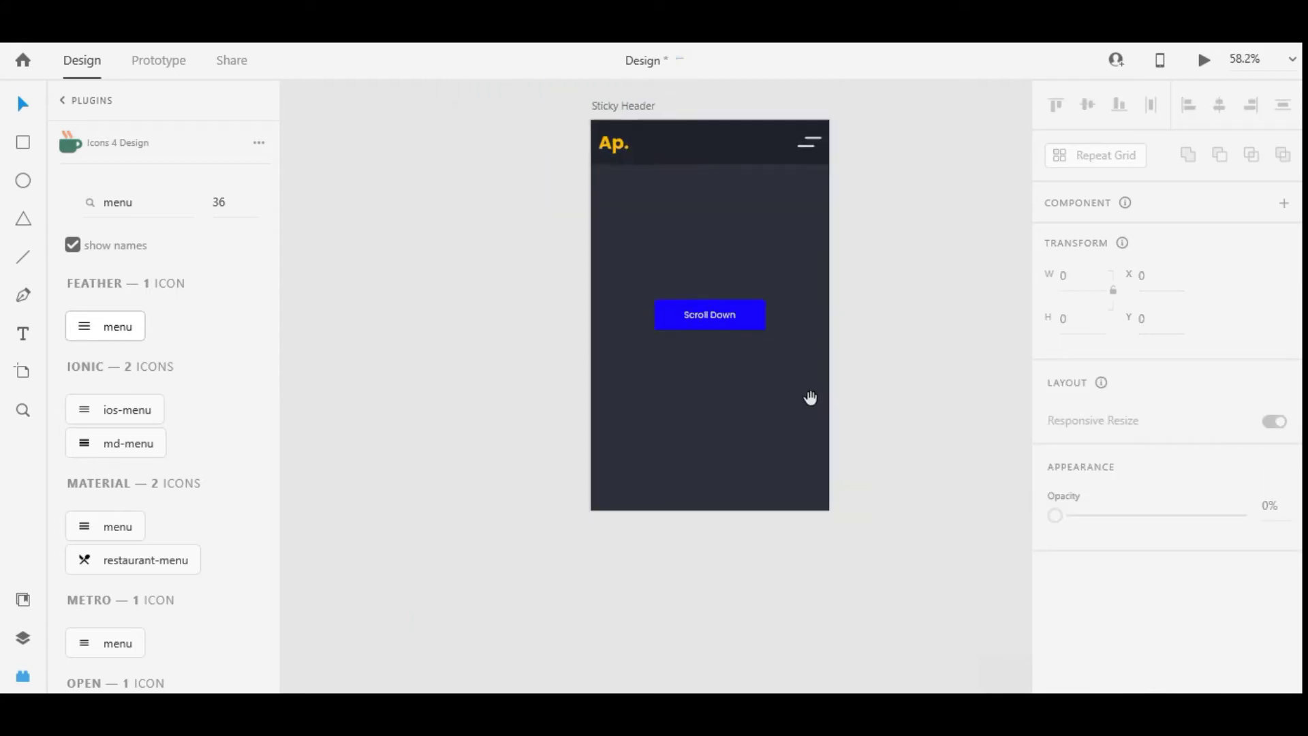
click(701, 316)
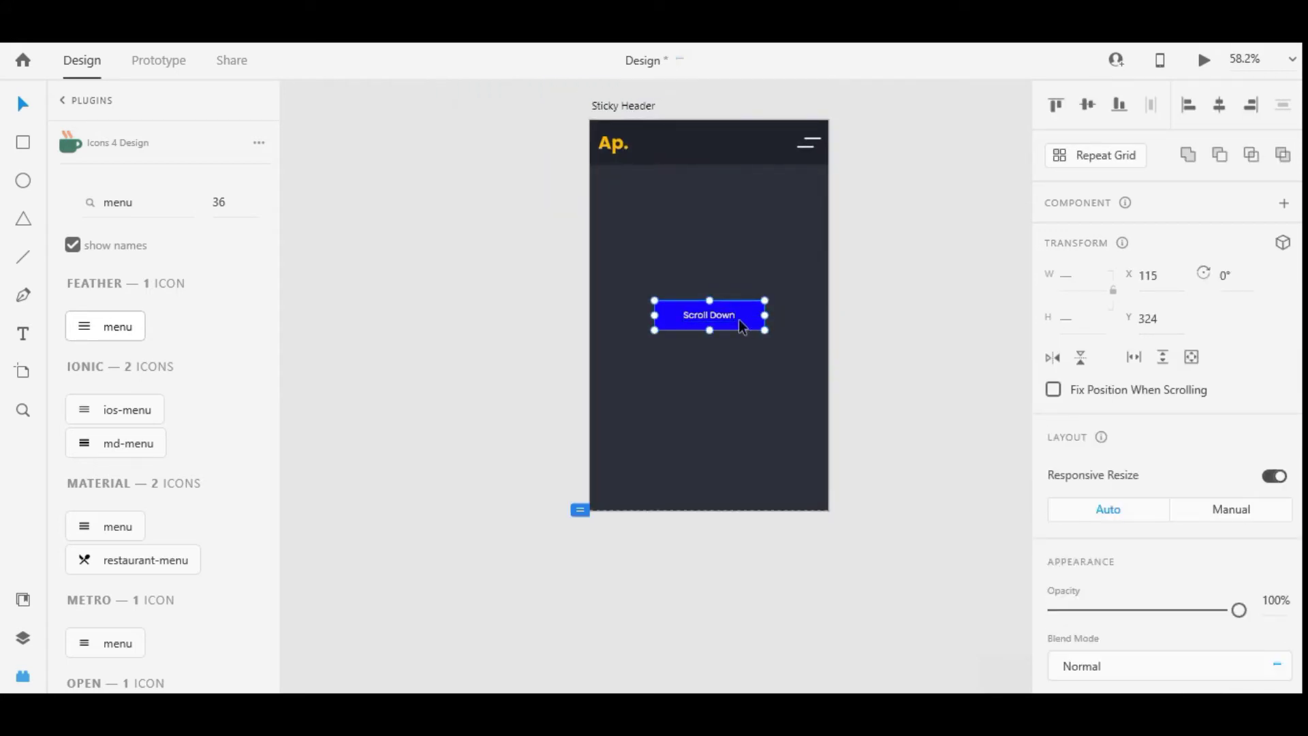
scroll(743, 327, down, 3)
click(734, 369)
drag(718, 400, 704, 620)
scroll(715, 424, up, 2)
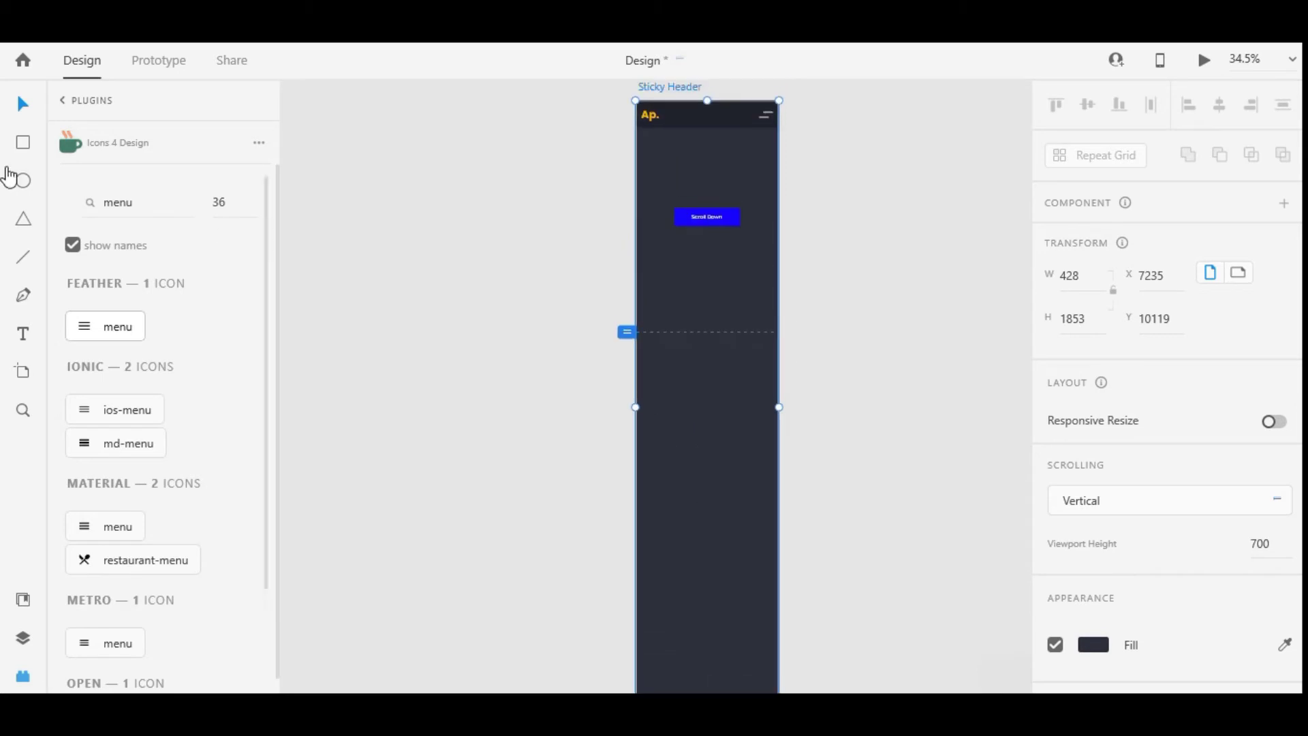
Draw a rectangle across the full artboard width, about 428 by 644 px, starting just below the viewport line
click(23, 142)
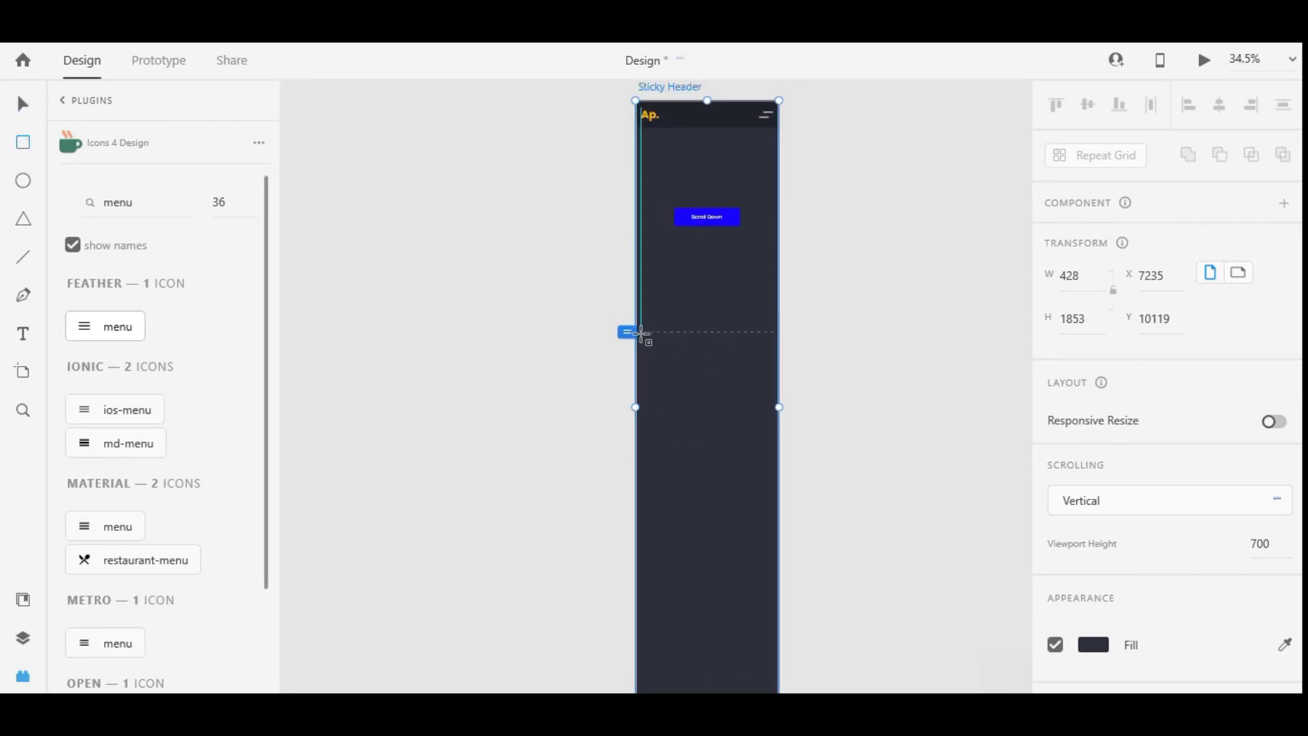
drag(641, 333, 778, 545)
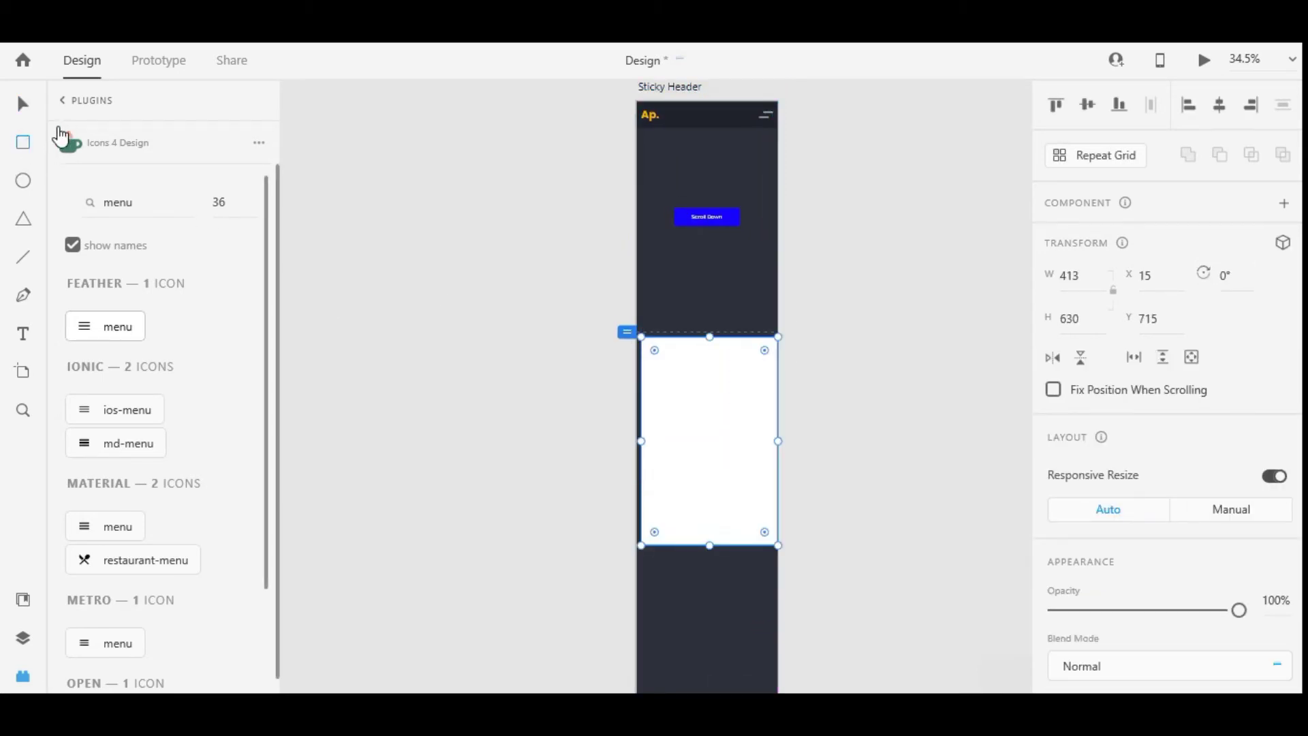
key(v)
drag(639, 440, 635, 439)
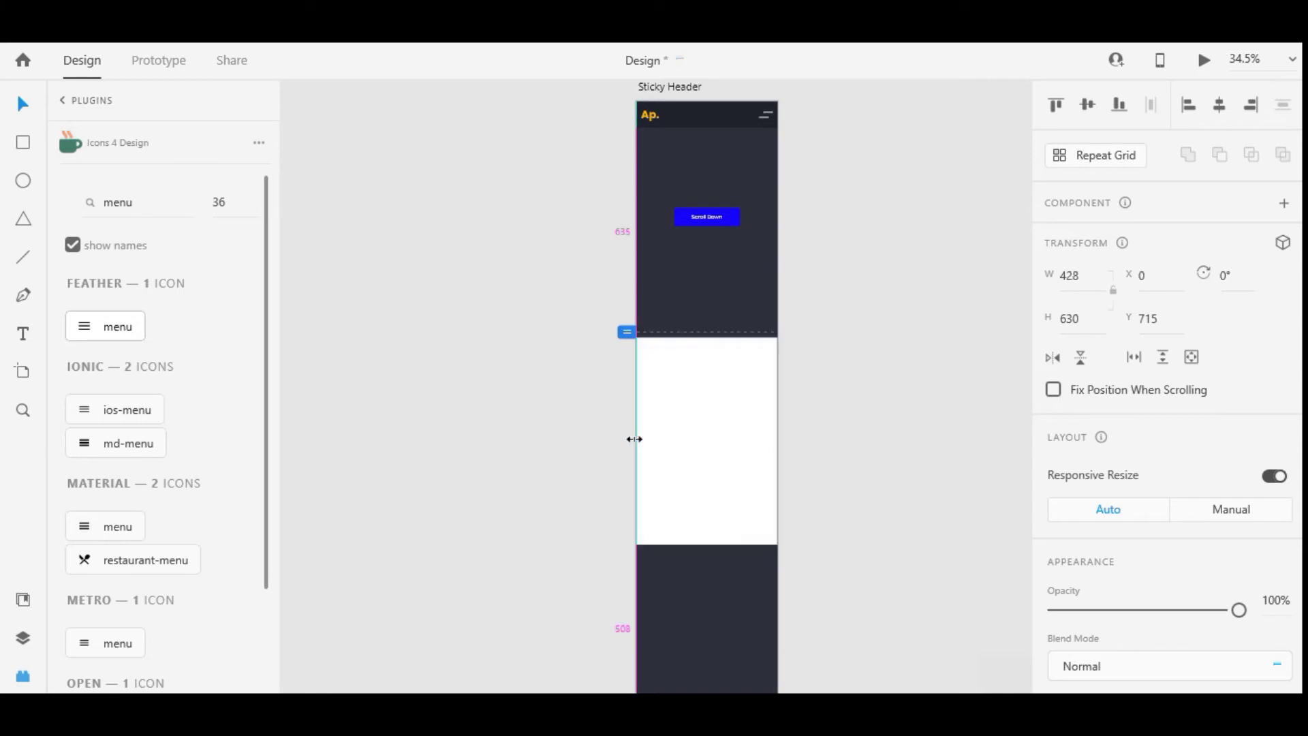
drag(709, 336, 708, 332)
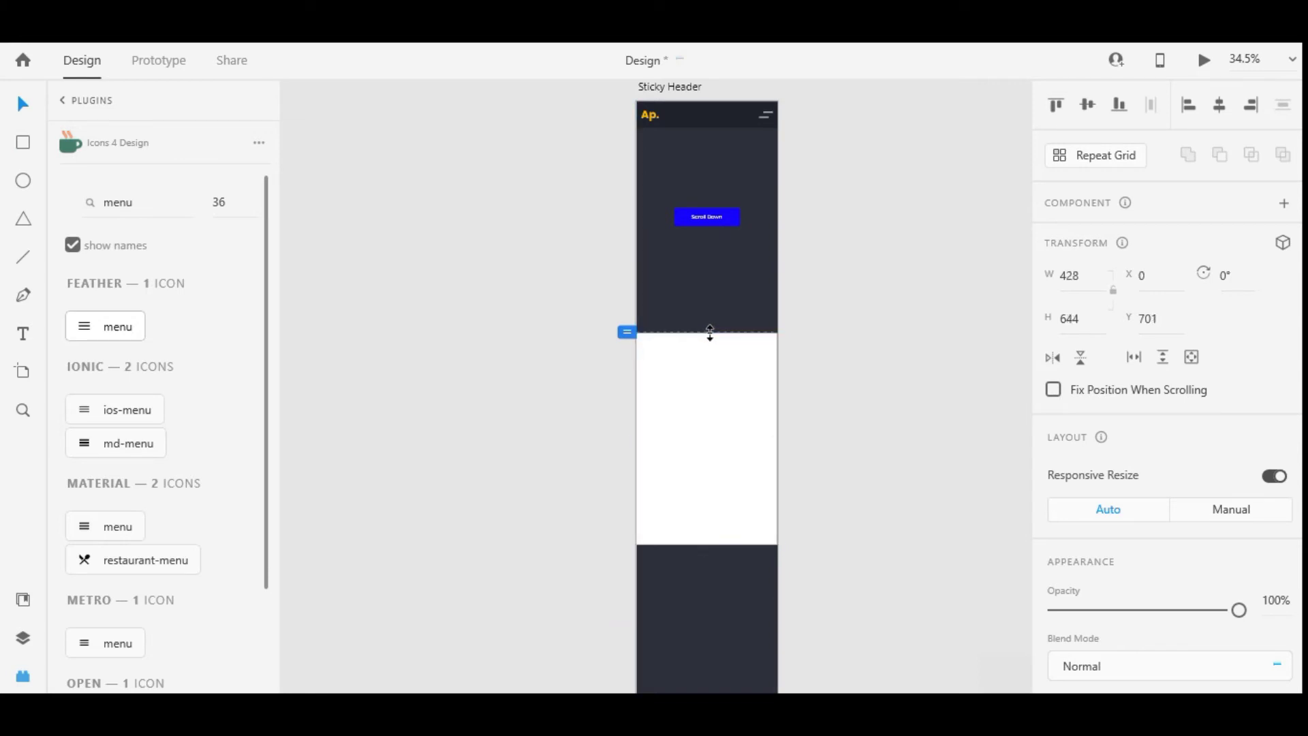
Set the white rectangle's height to 700
scroll(1133, 389, down, 5)
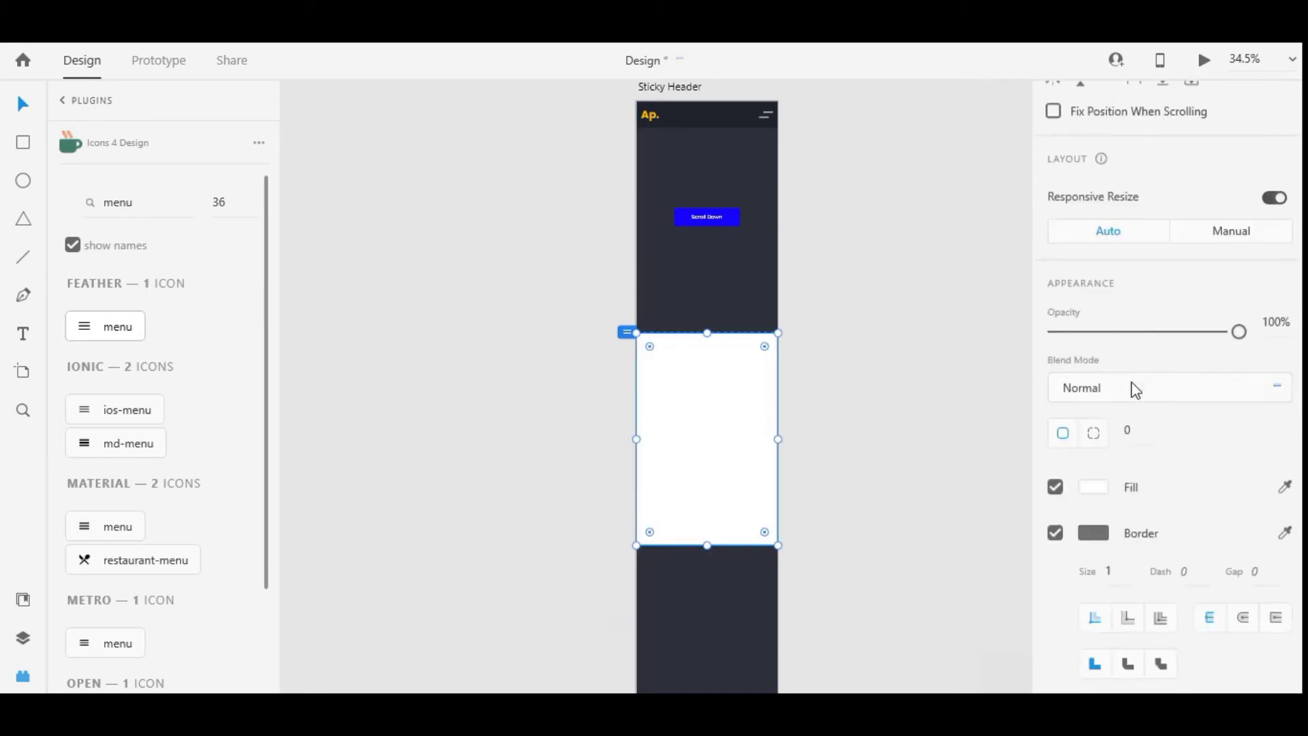
scroll(1090, 327, up, 3)
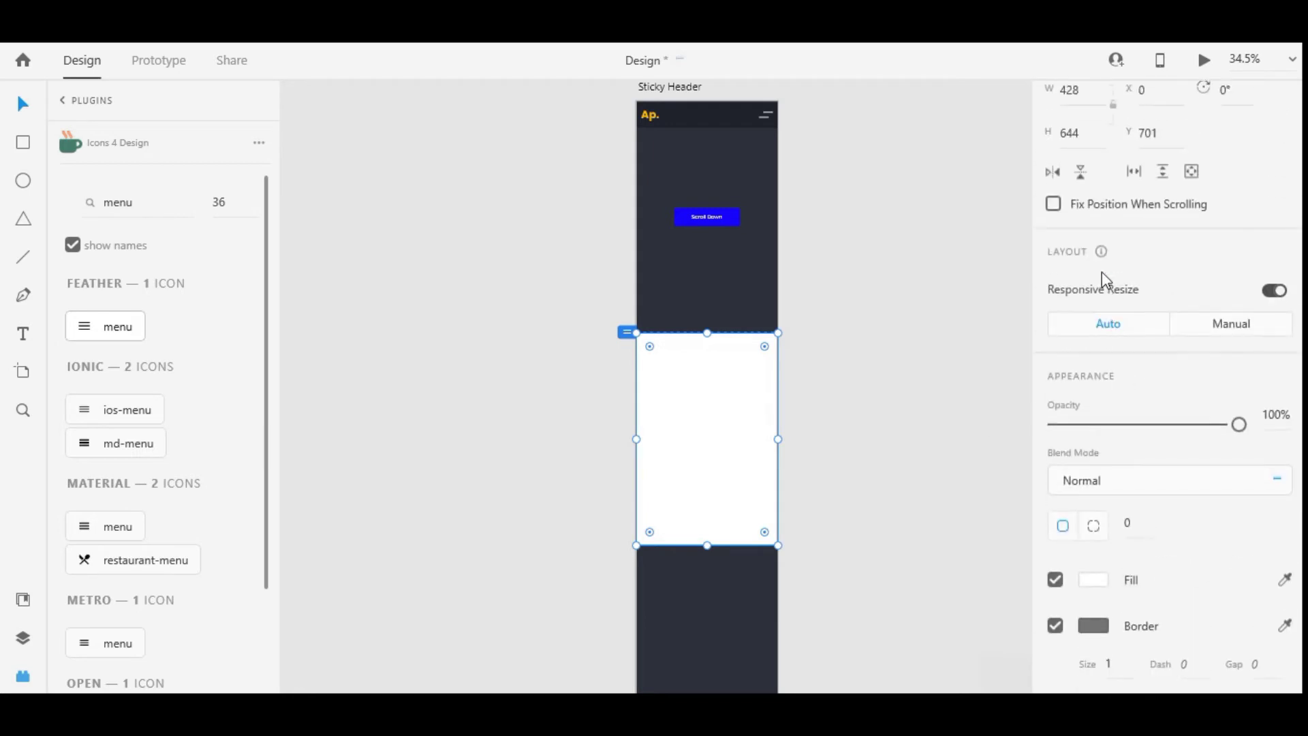
click(1086, 143)
text(700)
key(Return)
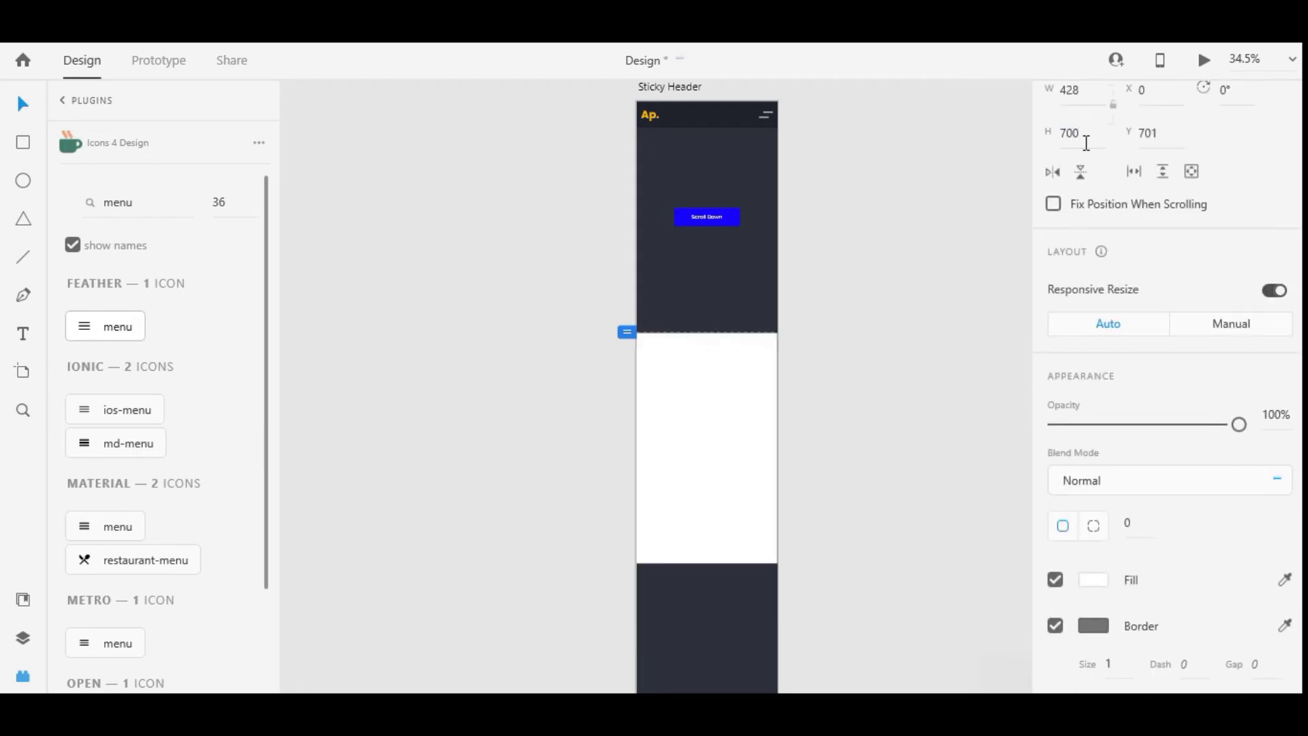
Remove the white rectangle's border and fill it with the saved yellow colour
click(690, 455)
scroll(777, 408, down, 2)
scroll(1122, 361, down, 1)
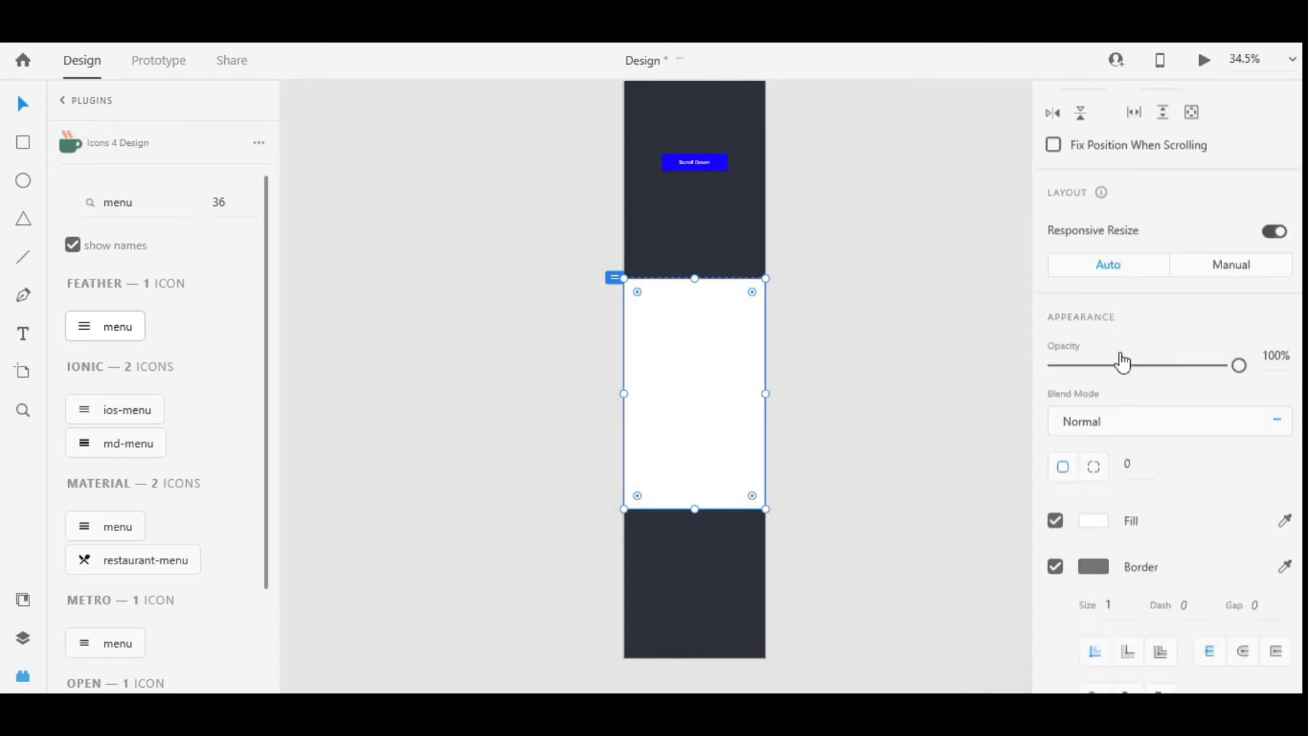
scroll(1122, 361, down, 3)
click(1056, 347)
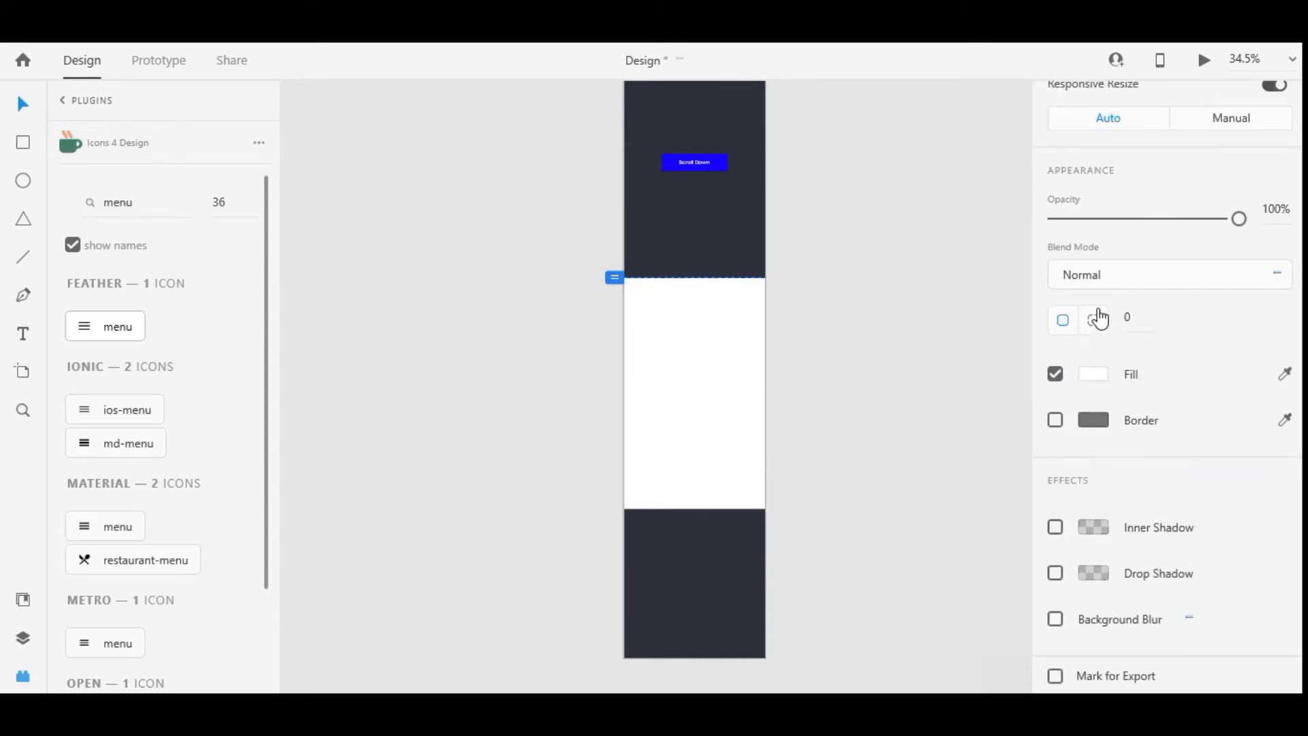
click(1094, 374)
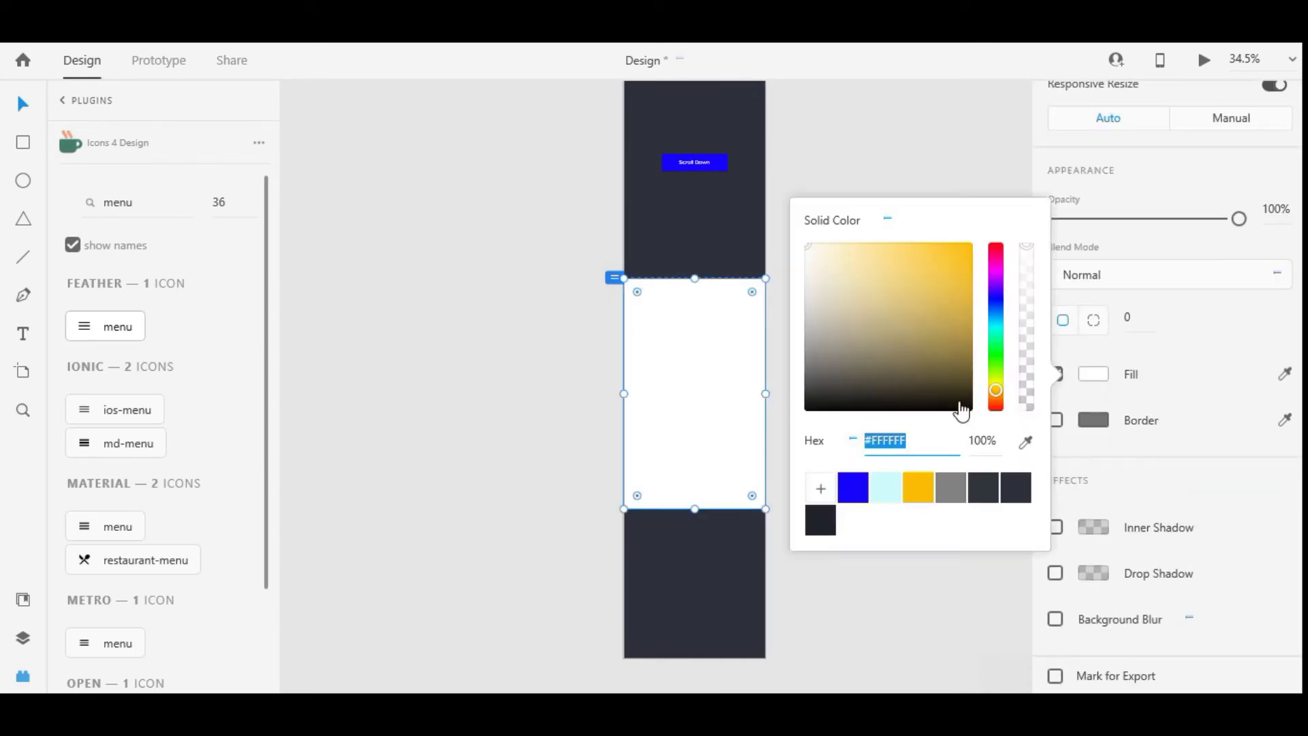
click(918, 487)
click(743, 493)
scroll(735, 511, down, 2)
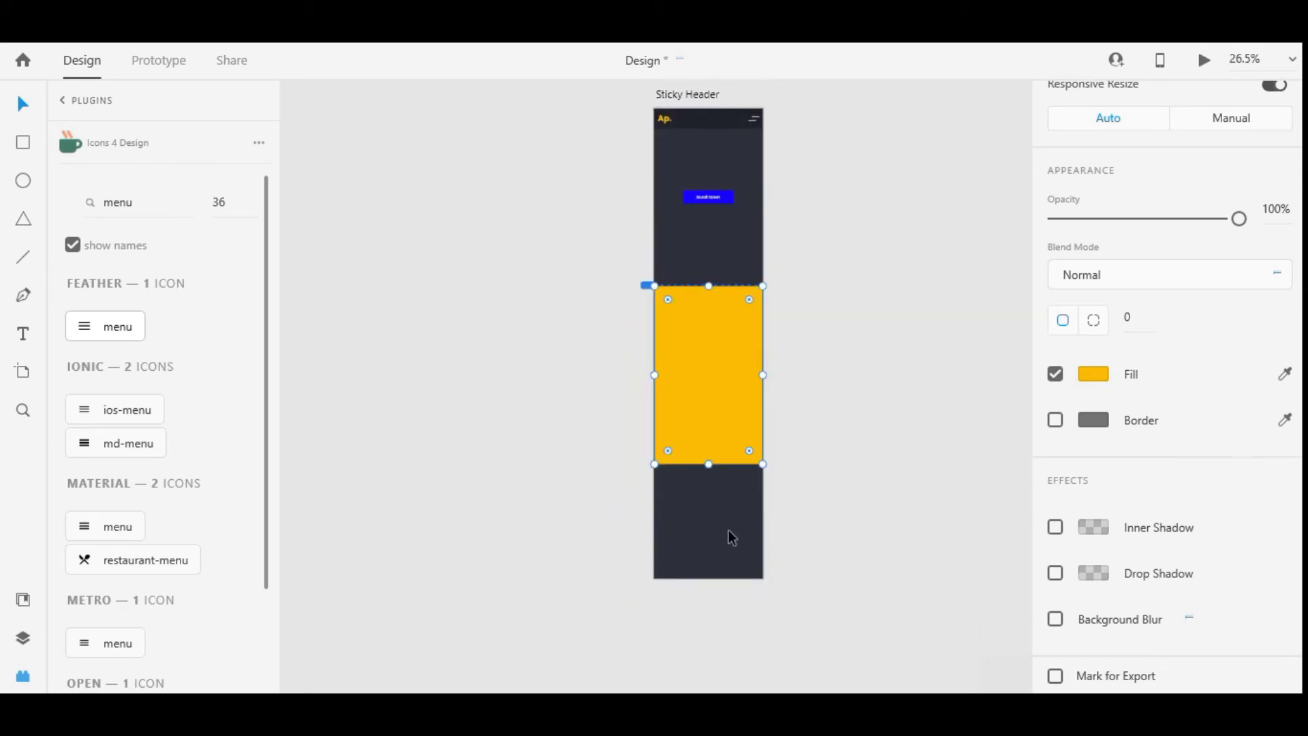
Lengthen the Sticky Header artboard further downwards and place a copy of the yellow rectangle directly beneath the original, at Y 1401
click(729, 530)
click(724, 304)
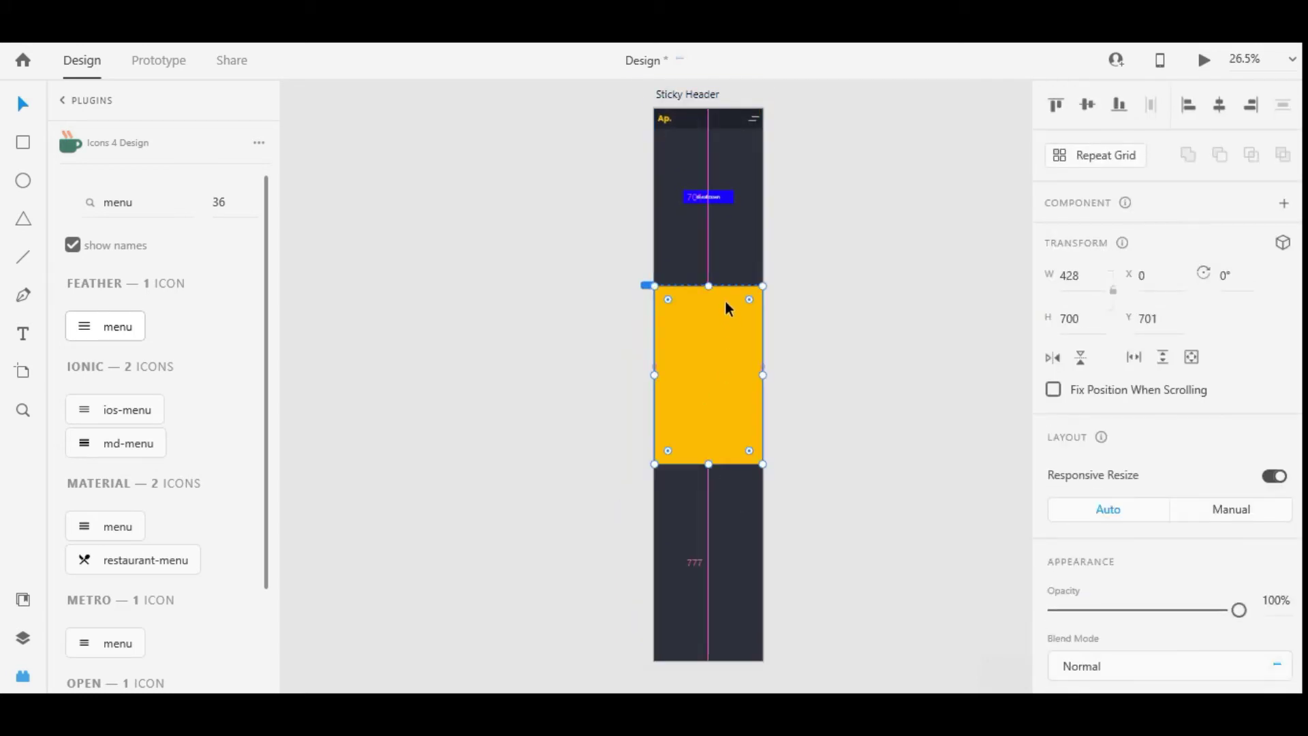
drag(725, 304, 724, 504)
scroll(722, 525, down, 1)
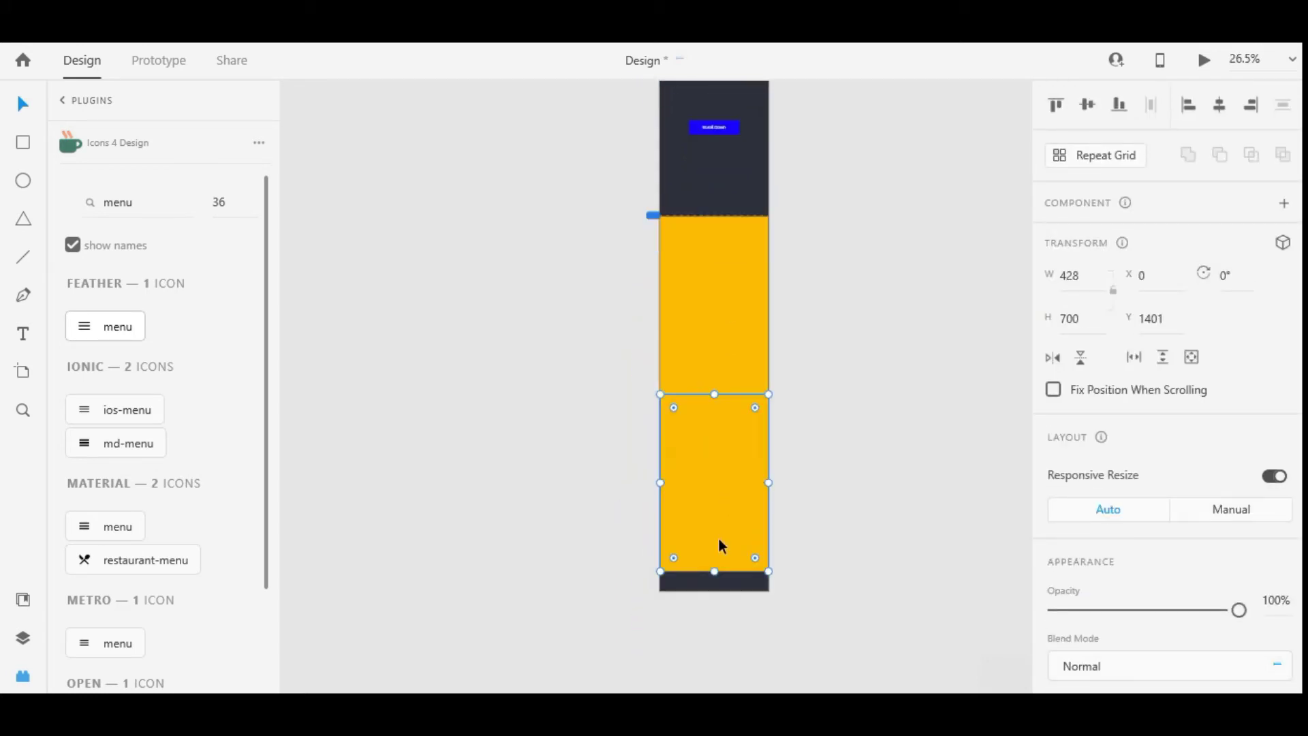
Shorten the artboard to a height of 2102 so it ends at the second yellow rectangle's lower edge
scroll(716, 579, up, 4)
click(713, 597)
drag(709, 600, 704, 555)
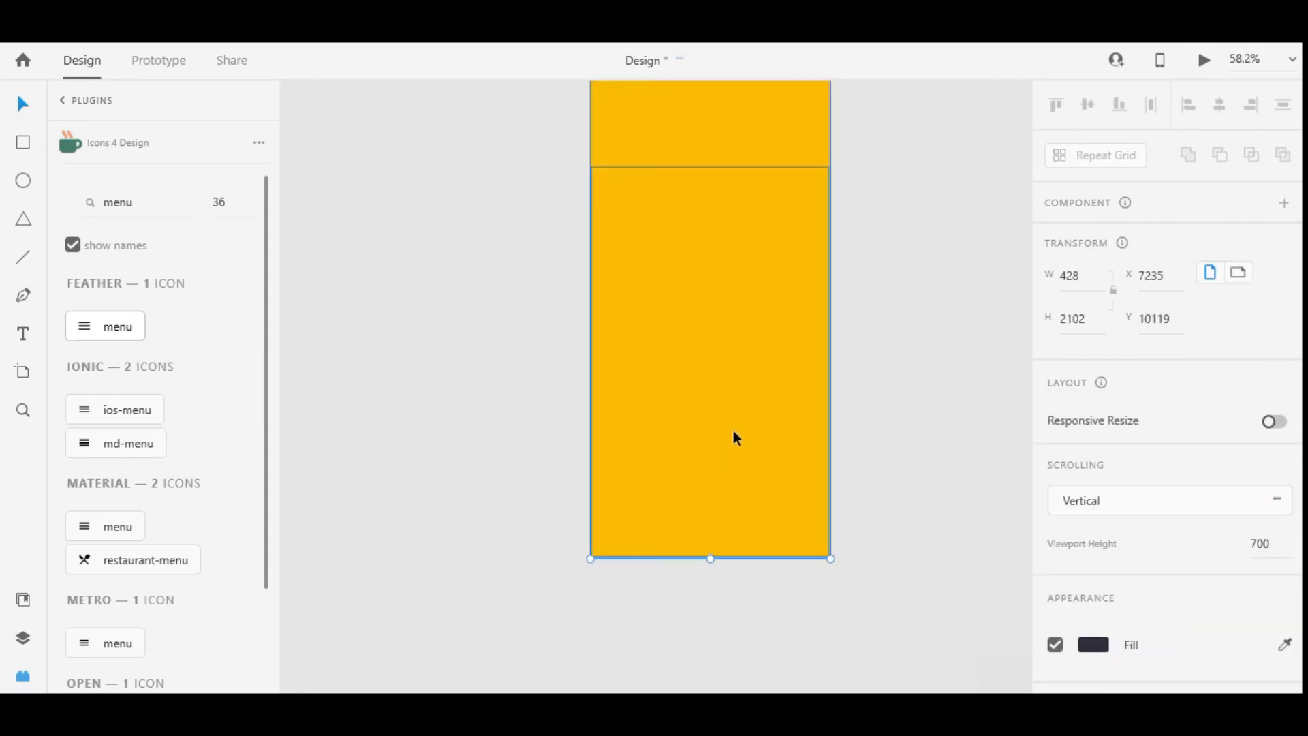
scroll(769, 367, down, 4)
click(758, 354)
scroll(1054, 430, down, 5)
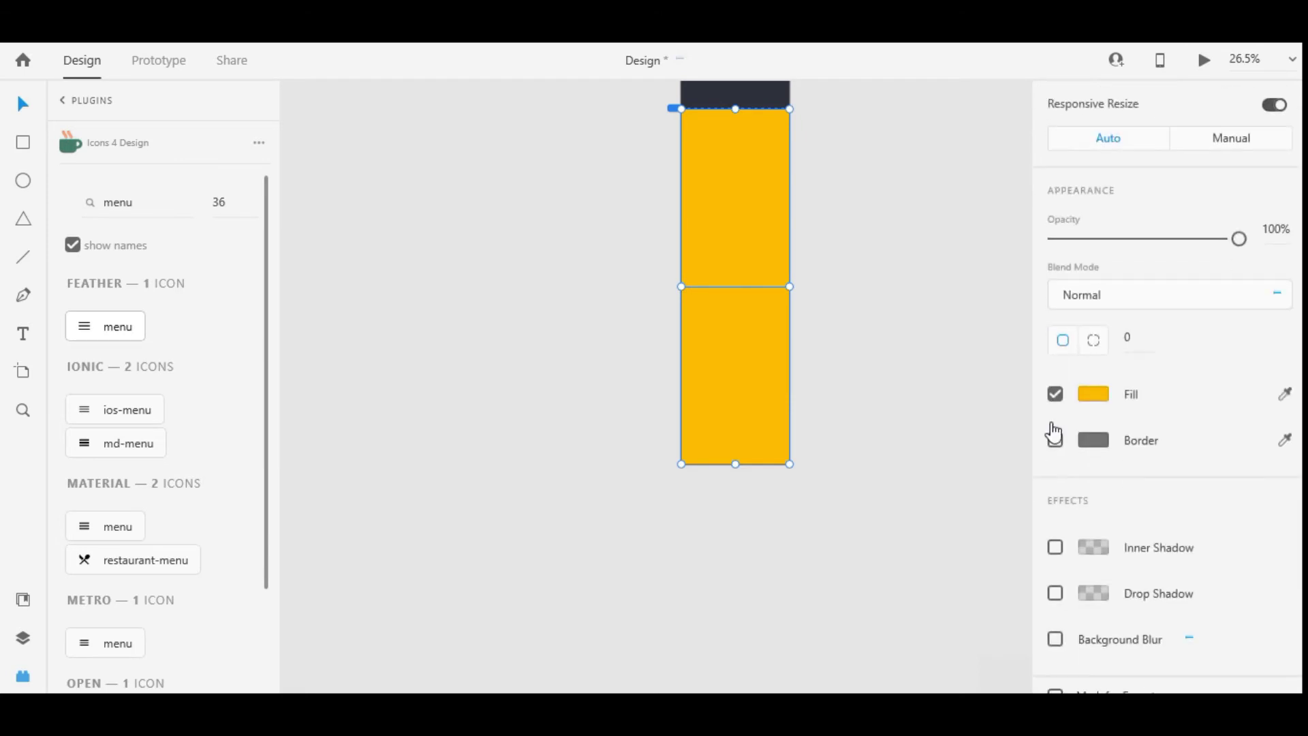
click(767, 275)
Copy the blue Scroll Down button and centre the copy in the upper yellow section at X 115, Y 1024
scroll(766, 300, up, 3)
click(738, 203)
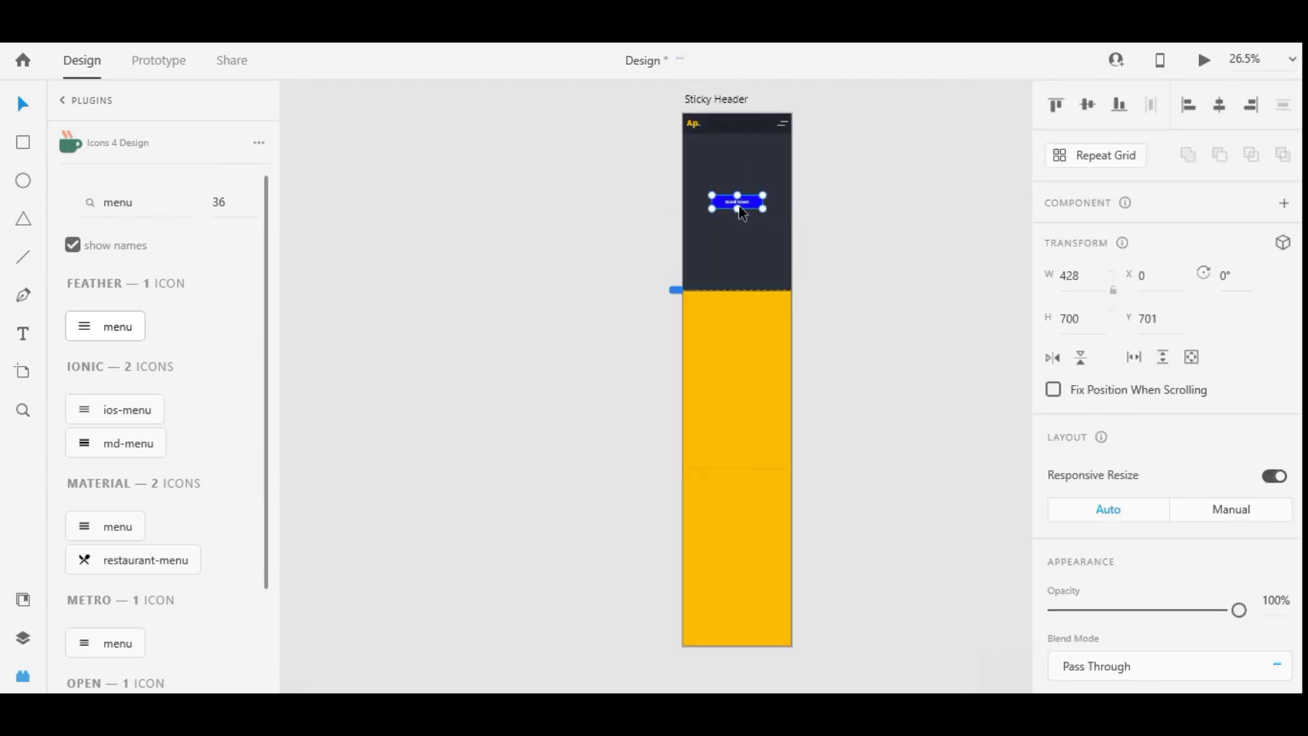
click(726, 398)
scroll(735, 390, up, 4)
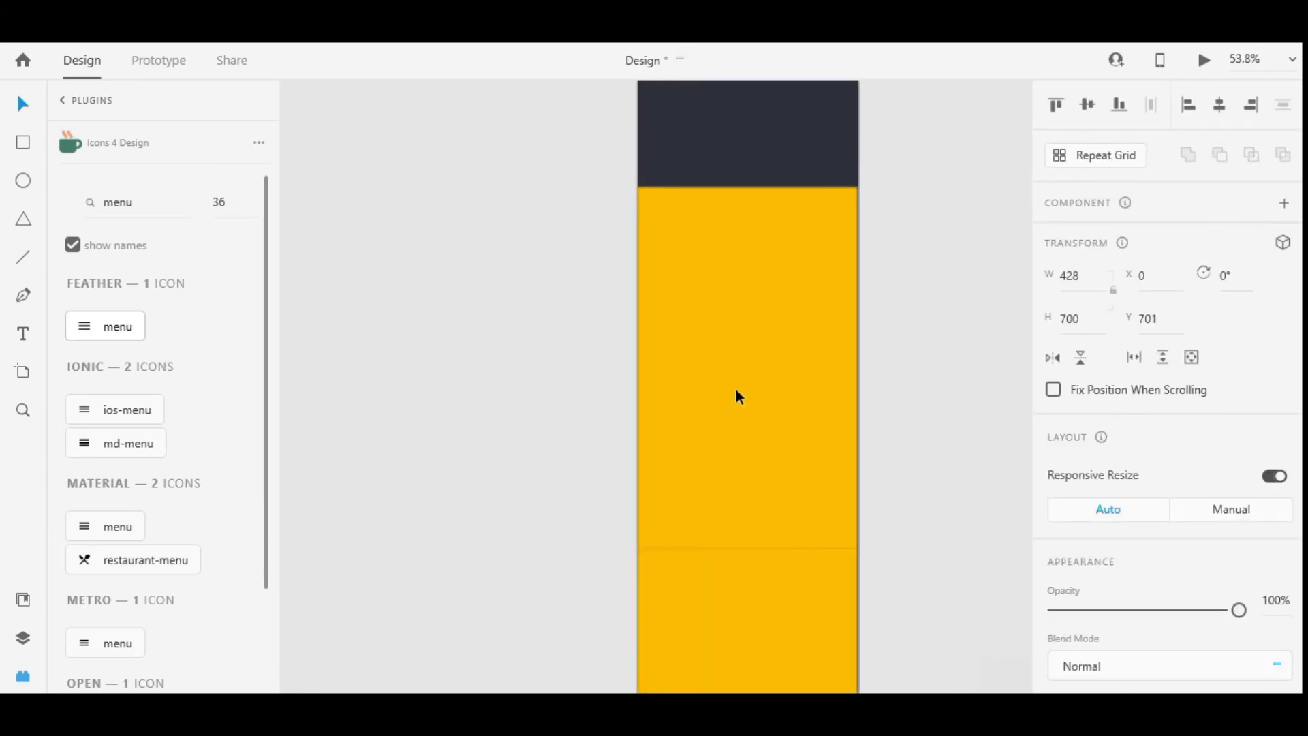
key(ctrl+v)
drag(736, 389, 741, 365)
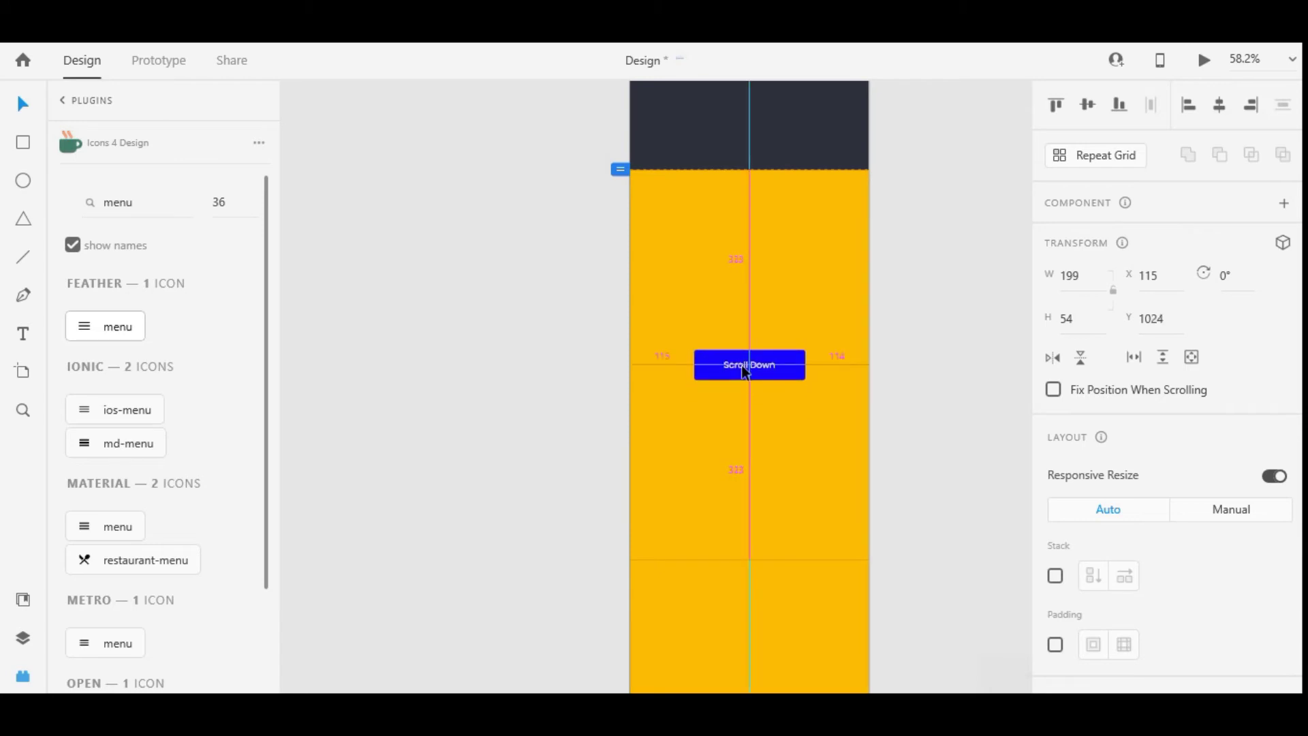
Fill the copied button in the yellow section with the saved dark colour #1E2128
scroll(1101, 417, down, 5)
click(1087, 373)
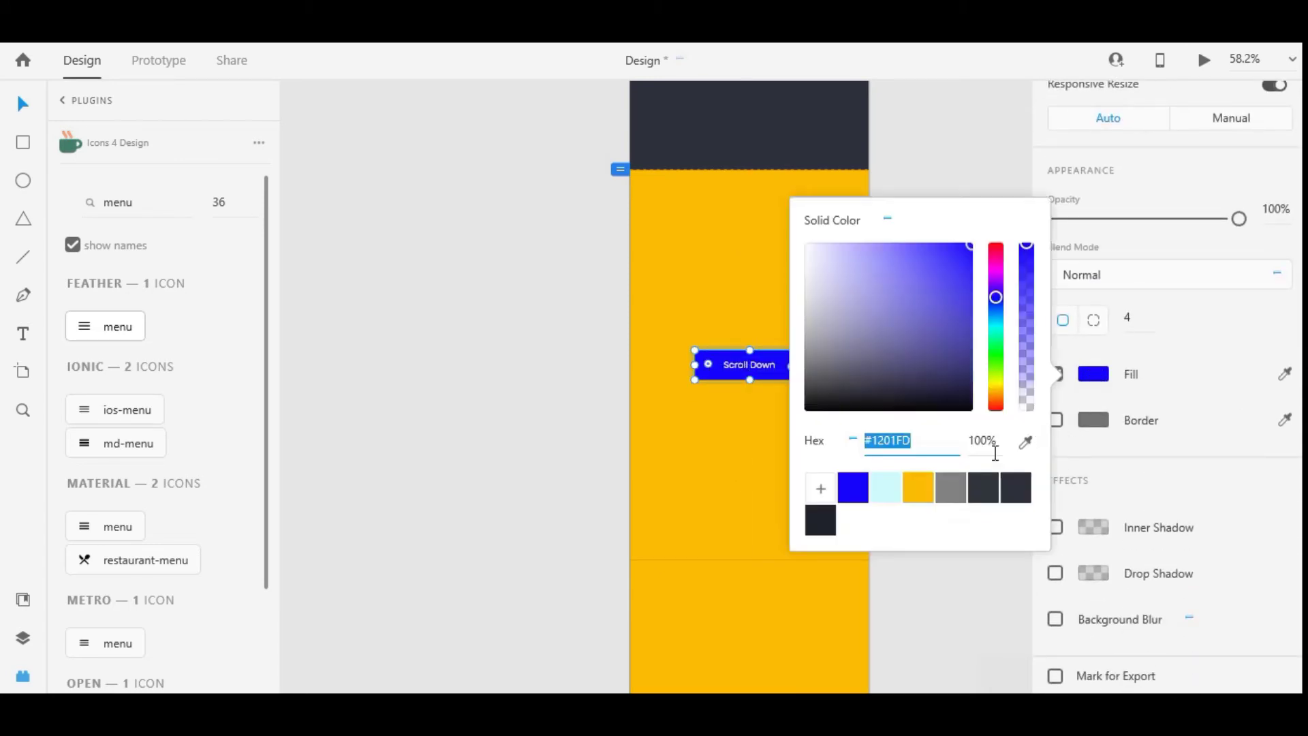
click(1021, 497)
click(820, 526)
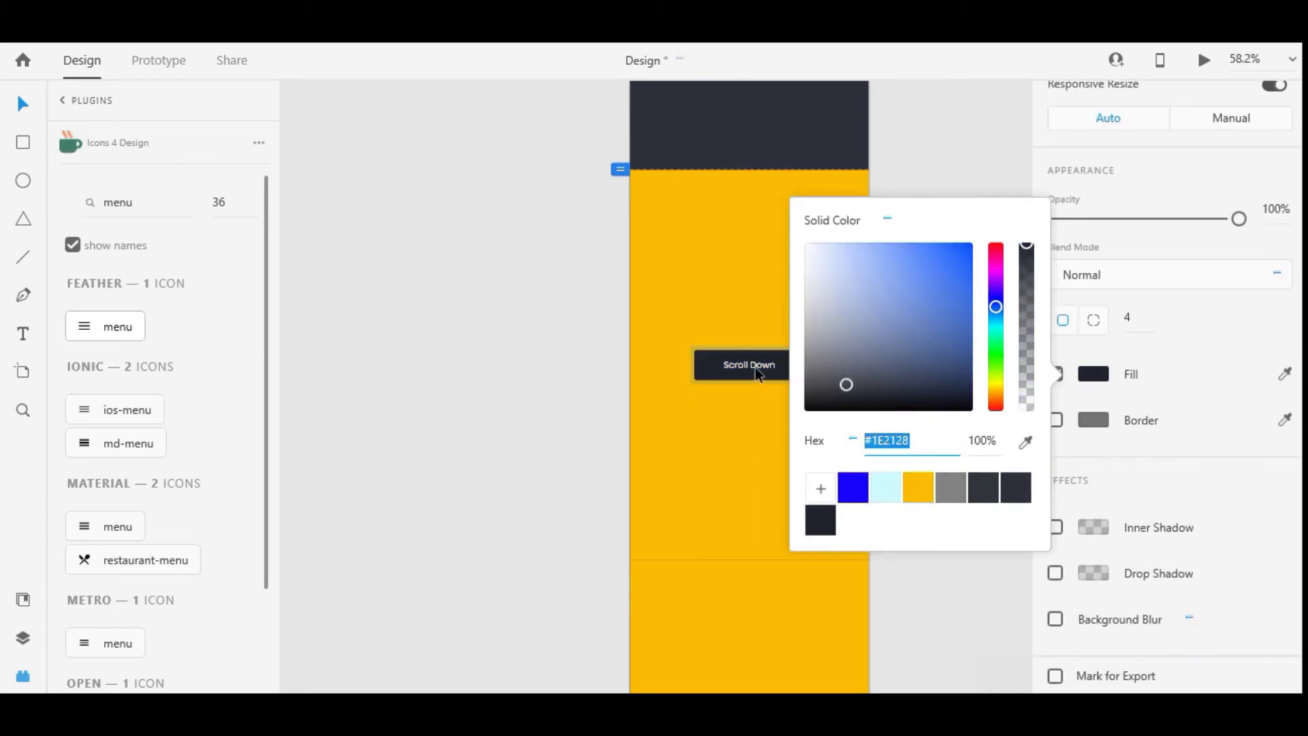
double_click(754, 365)
Try the saved light cyan fill on the lower yellow rectangle, and settle on the saved blue
click(816, 579)
scroll(816, 579, down, 2)
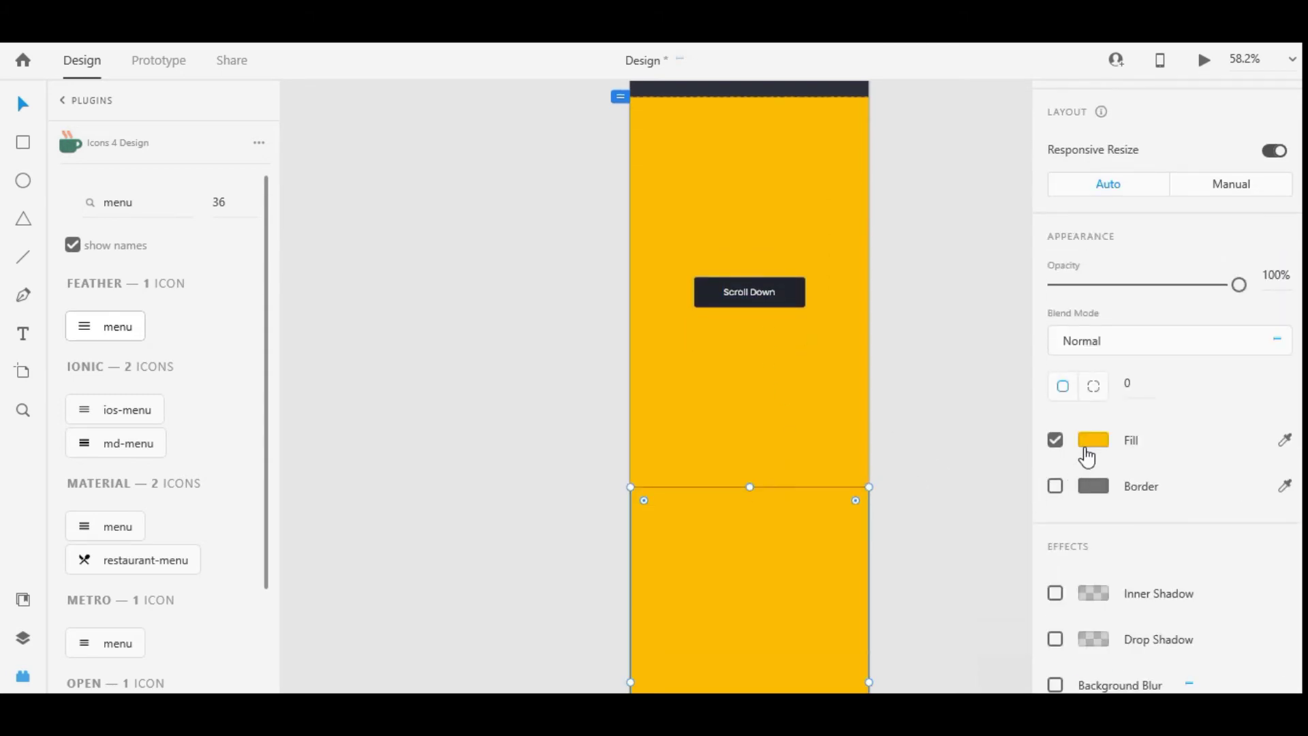
click(1087, 456)
click(886, 550)
click(933, 535)
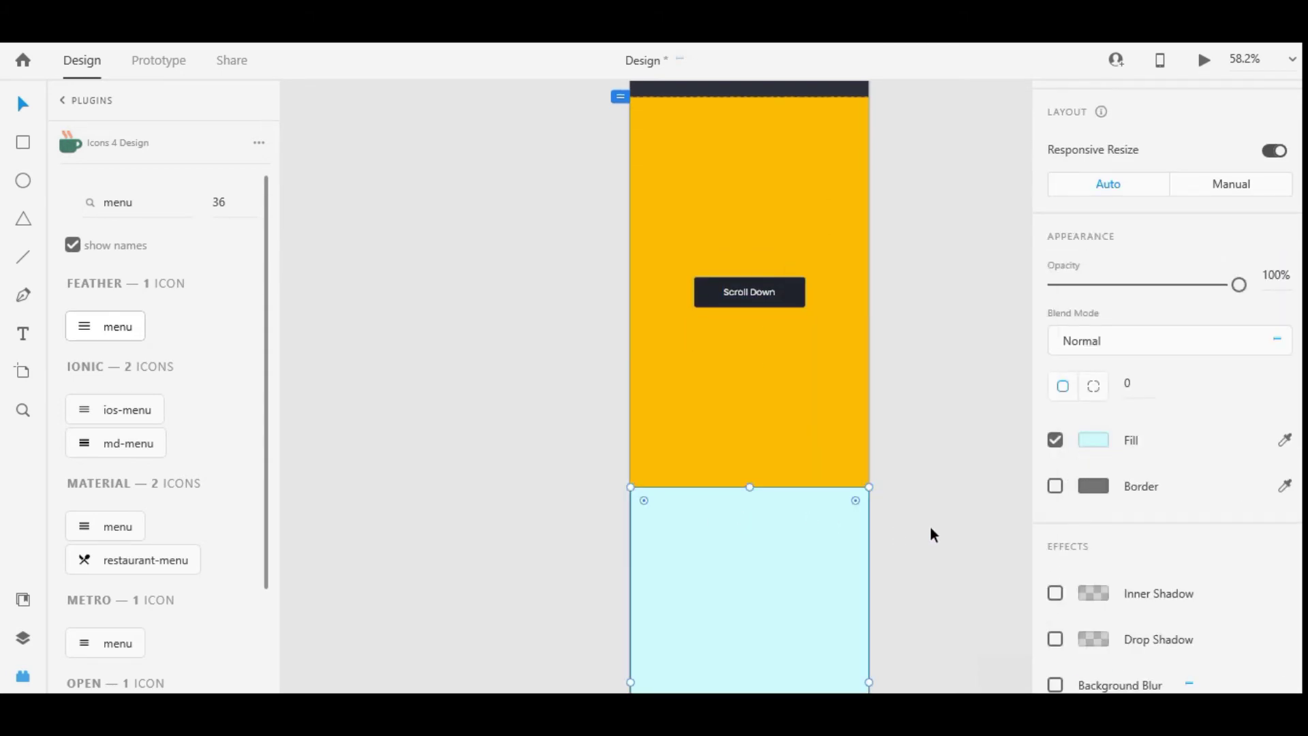
click(1095, 441)
click(852, 551)
click(677, 498)
Duplicate the dark Scroll Down button from the yellow section into the centre of the blue section, at Y 1724
scroll(676, 497, down, 3)
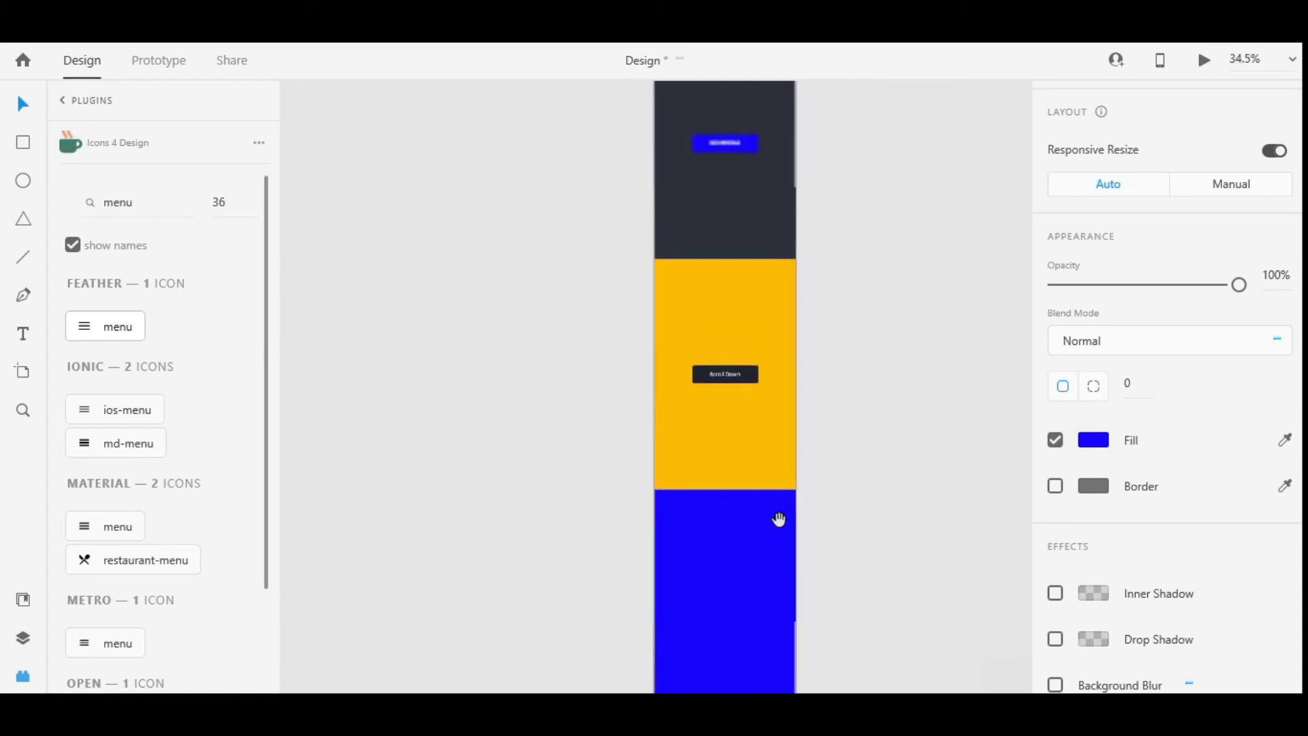
drag(779, 519, 791, 438)
click(857, 266)
drag(879, 225, 870, 292)
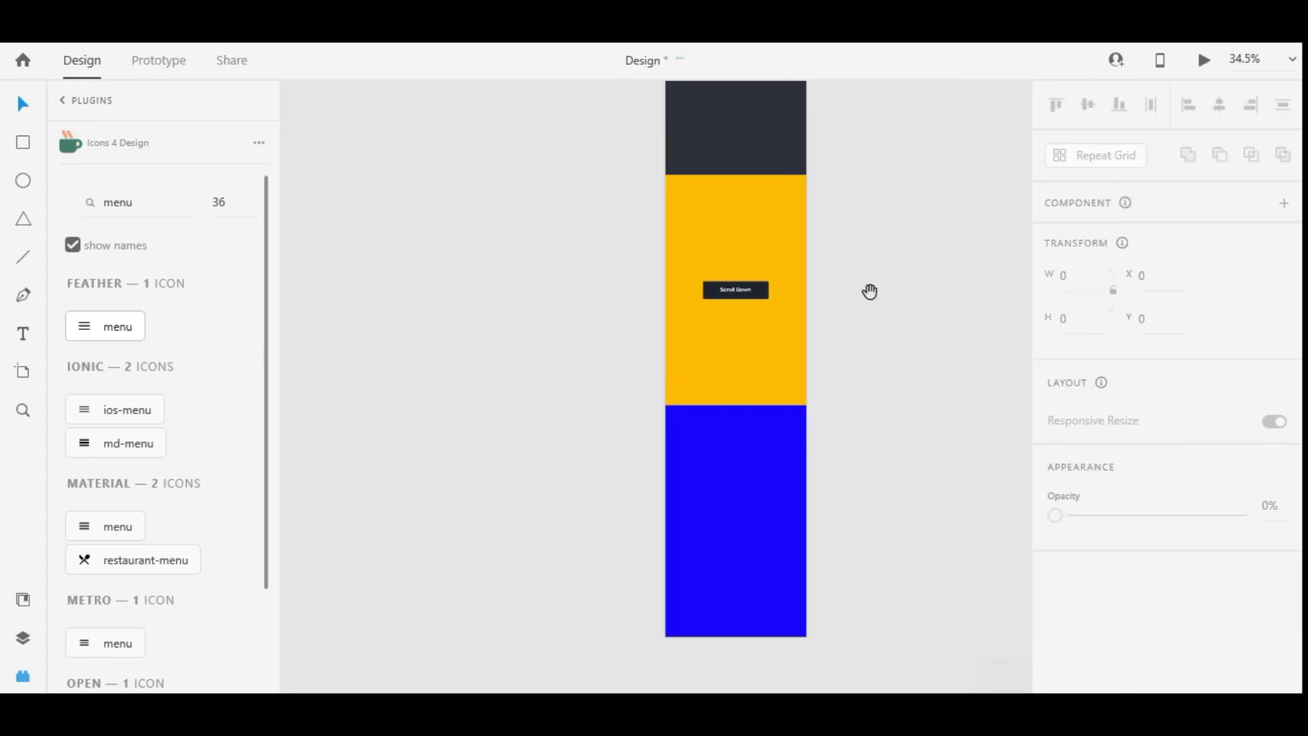
scroll(804, 443, up, 3)
scroll(747, 476, down, 3)
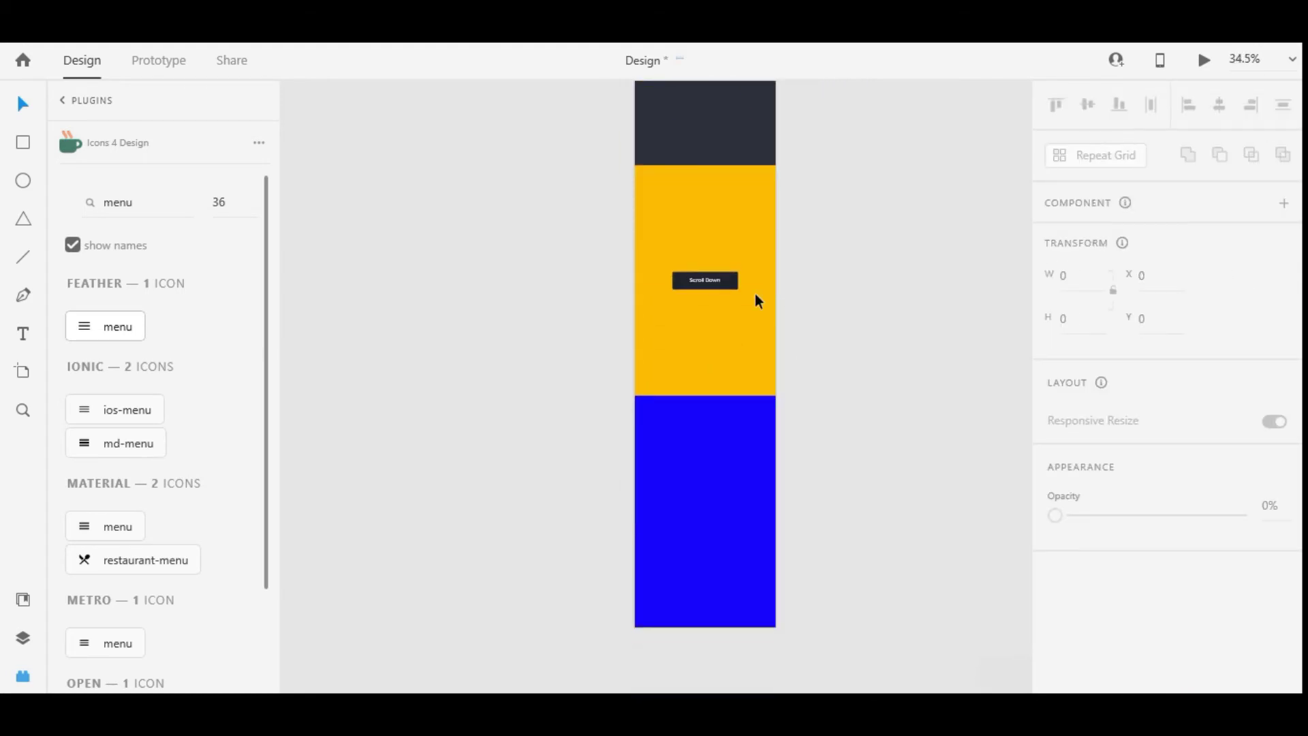
click(705, 280)
drag(706, 283, 703, 515)
scroll(732, 518, up, 3)
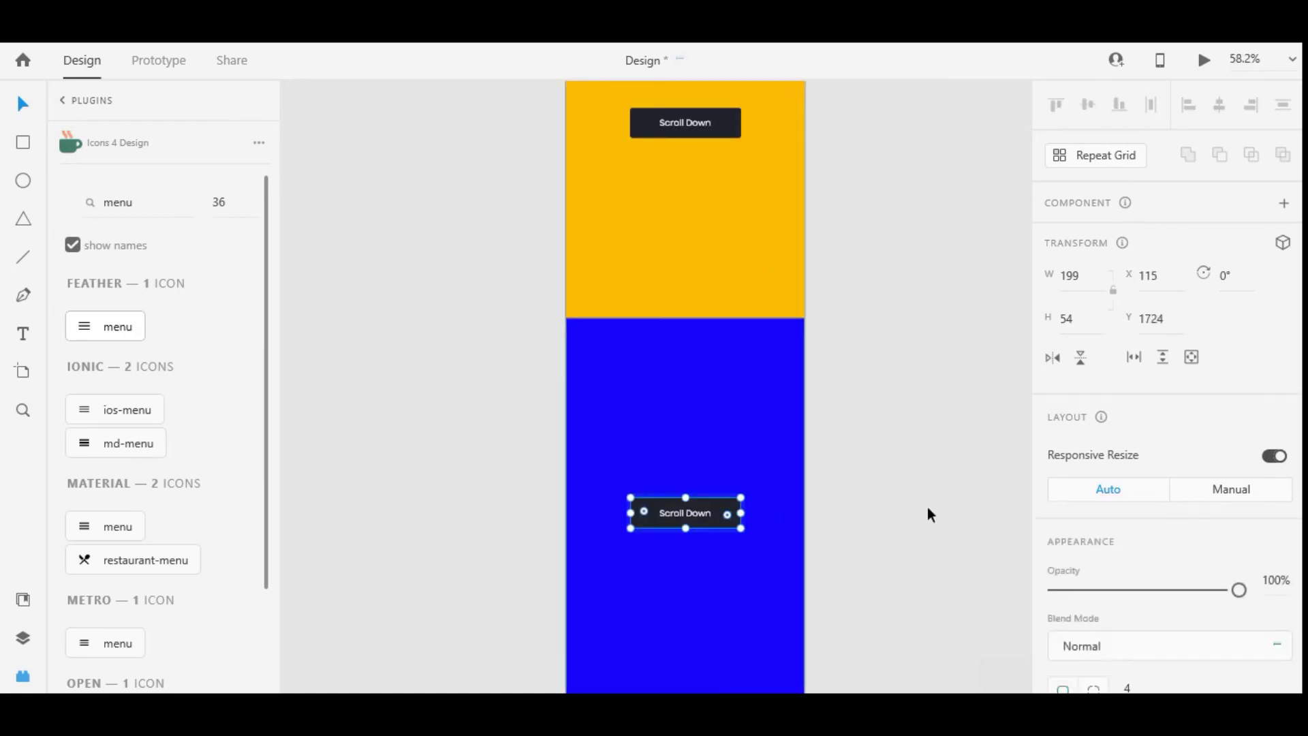
Fill the background of the button in the blue section with white, hex fff
scroll(1123, 487, down, 3)
click(1095, 563)
text(fff)
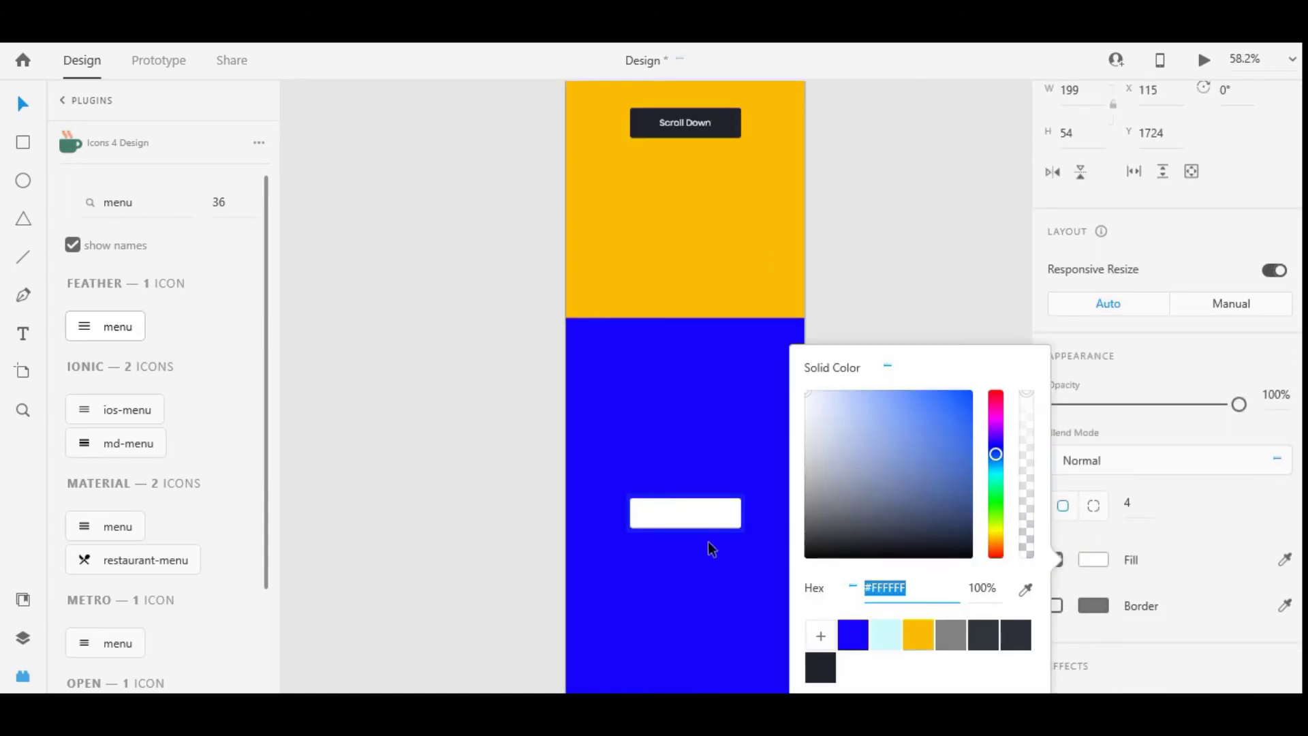
Colour the Scroll Down label on the white button with the saved blue
double_click(701, 514)
key(BackSpace)
scroll(1188, 454, down, 5)
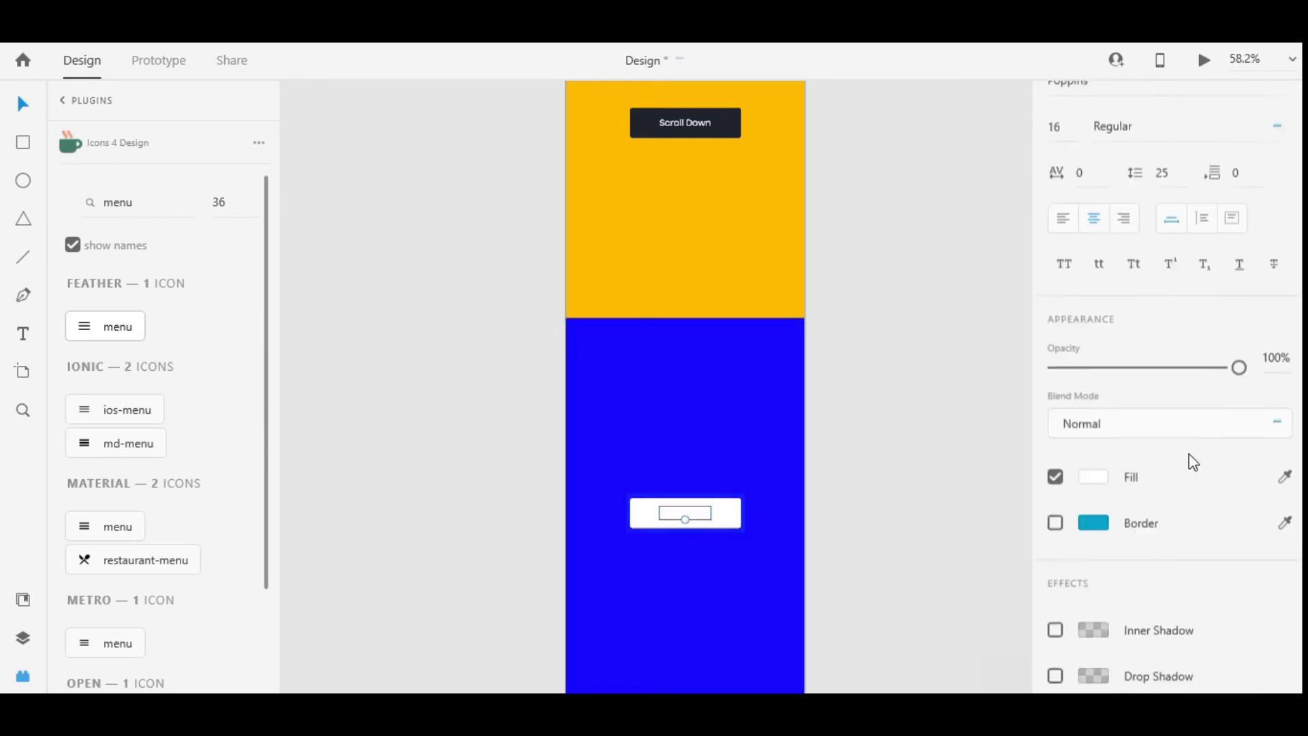
click(1093, 420)
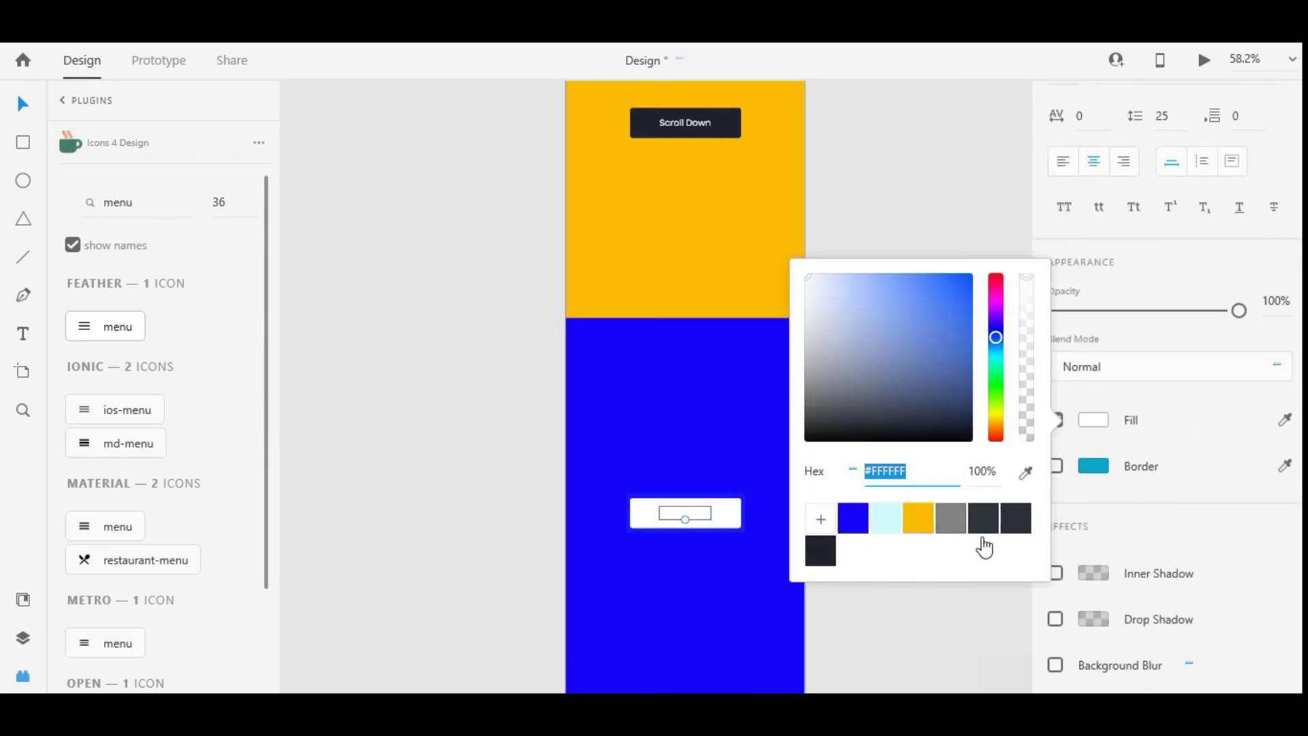
click(853, 516)
Change the white button's label to "Scroll Up"
click(693, 510)
scroll(693, 509, up, 4)
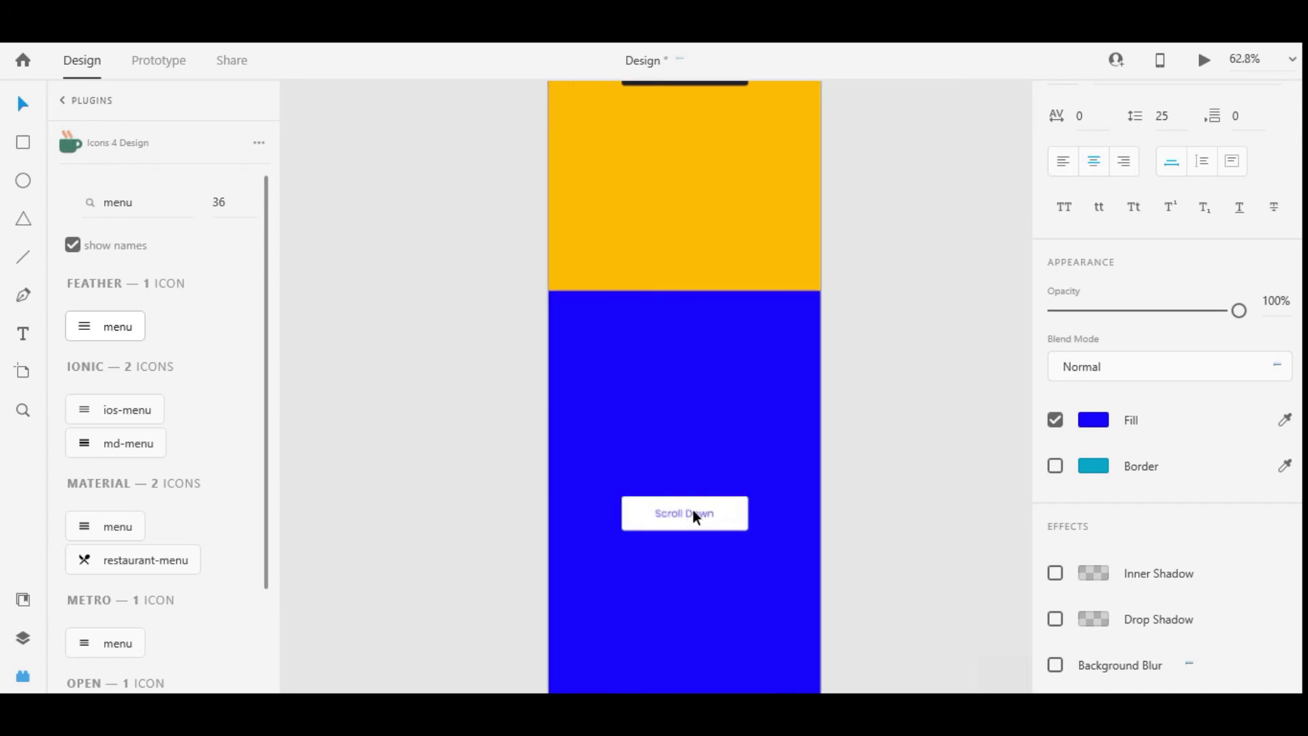
key(Return)
key(Right)
key(BackSpace)
key(BackSpace)
key(BackSpace)
key(BackSpace)
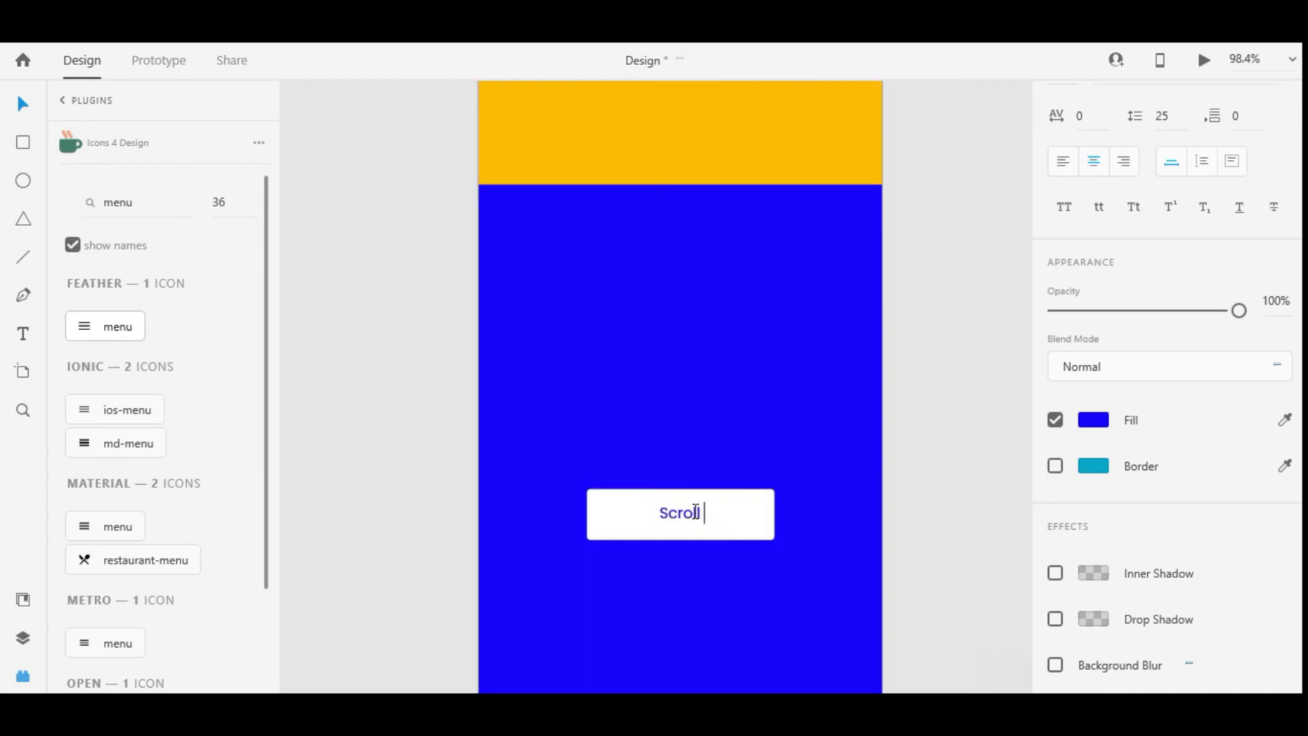
text(UP)
double_click(701, 511)
click(703, 511)
key(BackSpace)
text(p)
key(Escape)
scroll(913, 439, down, 5)
click(864, 458)
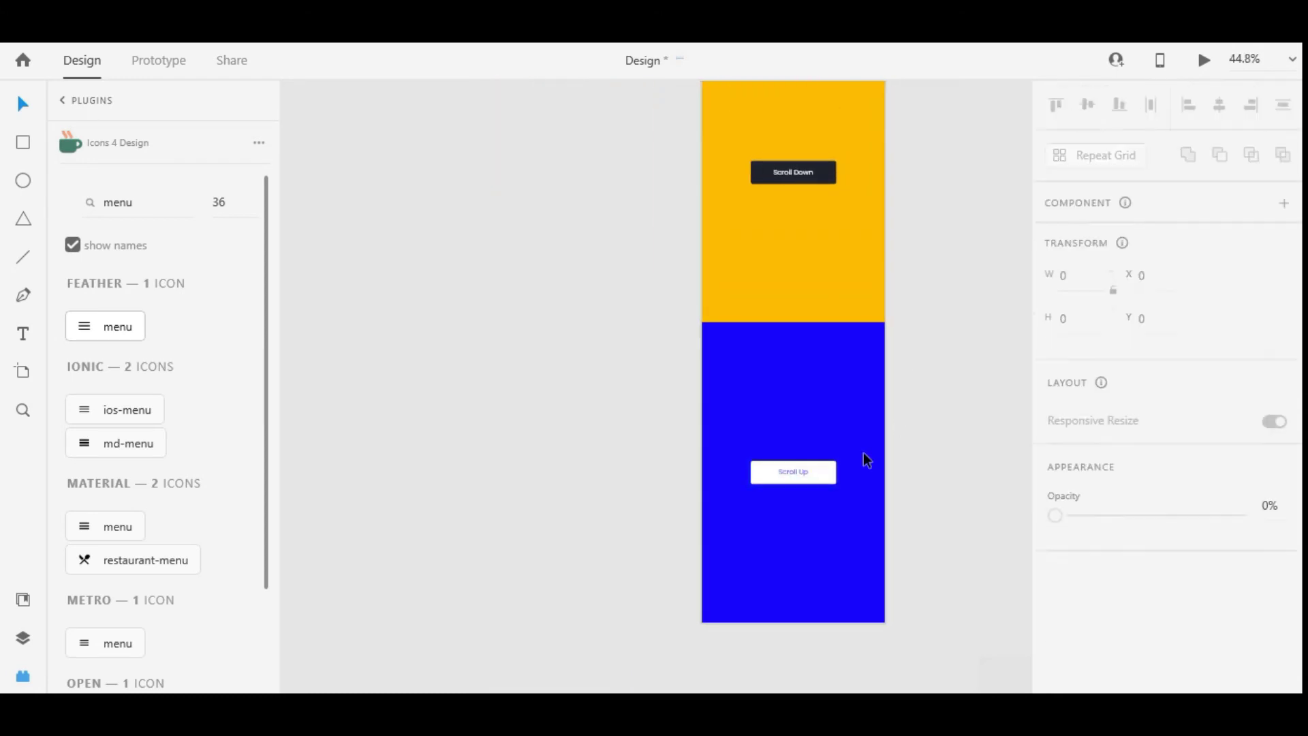
Group the header bar, the "Ap." logo and the menu icon at the artboard's upper edge
click(793, 470)
scroll(848, 341, down, 3)
click(774, 174)
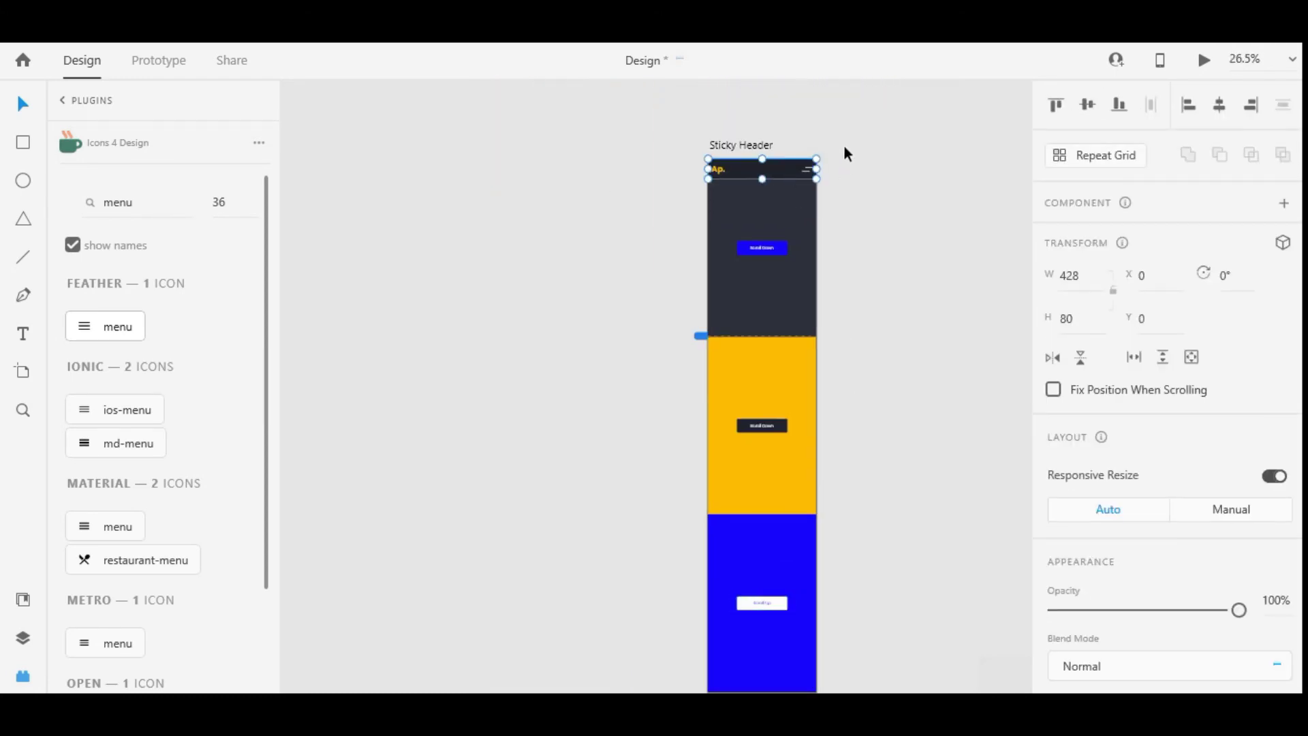
drag(845, 145, 684, 192)
click(879, 252)
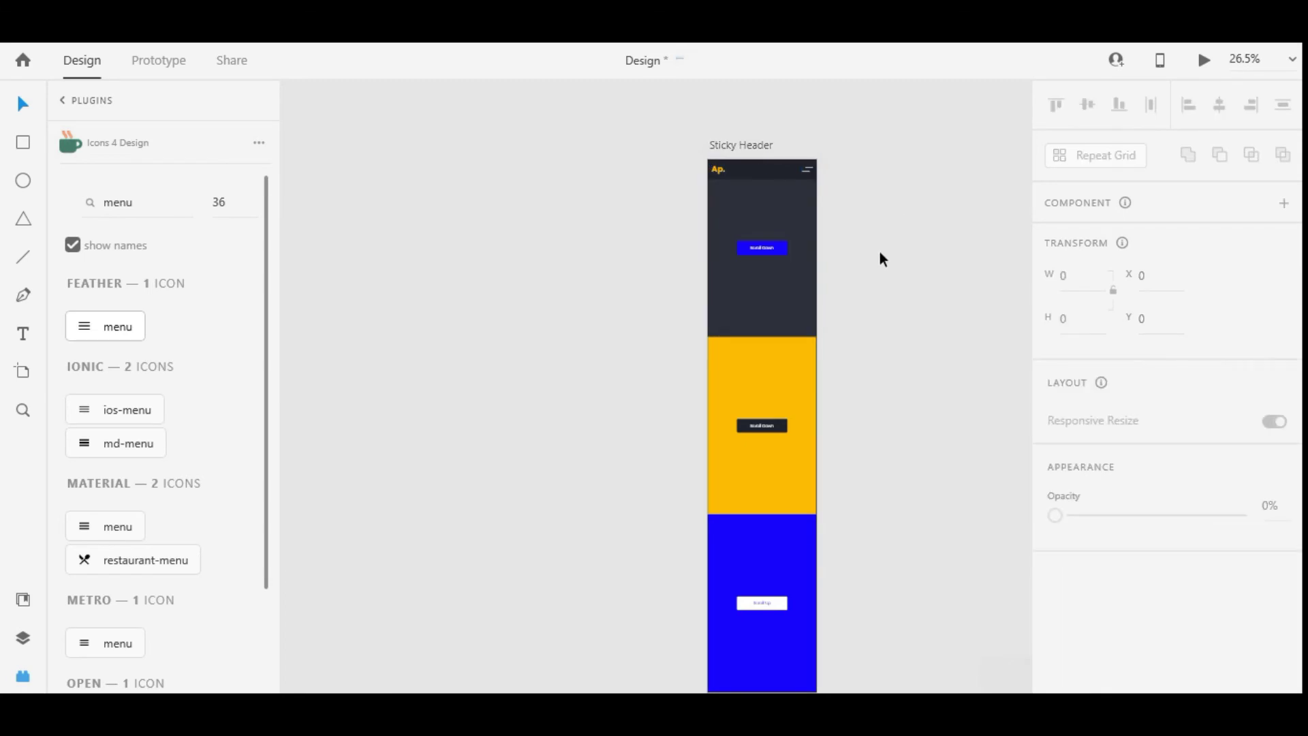
Switch to Prototype mode and hide the Icons 4 Design plugin
scroll(844, 273, down, 2)
click(739, 250)
click(176, 77)
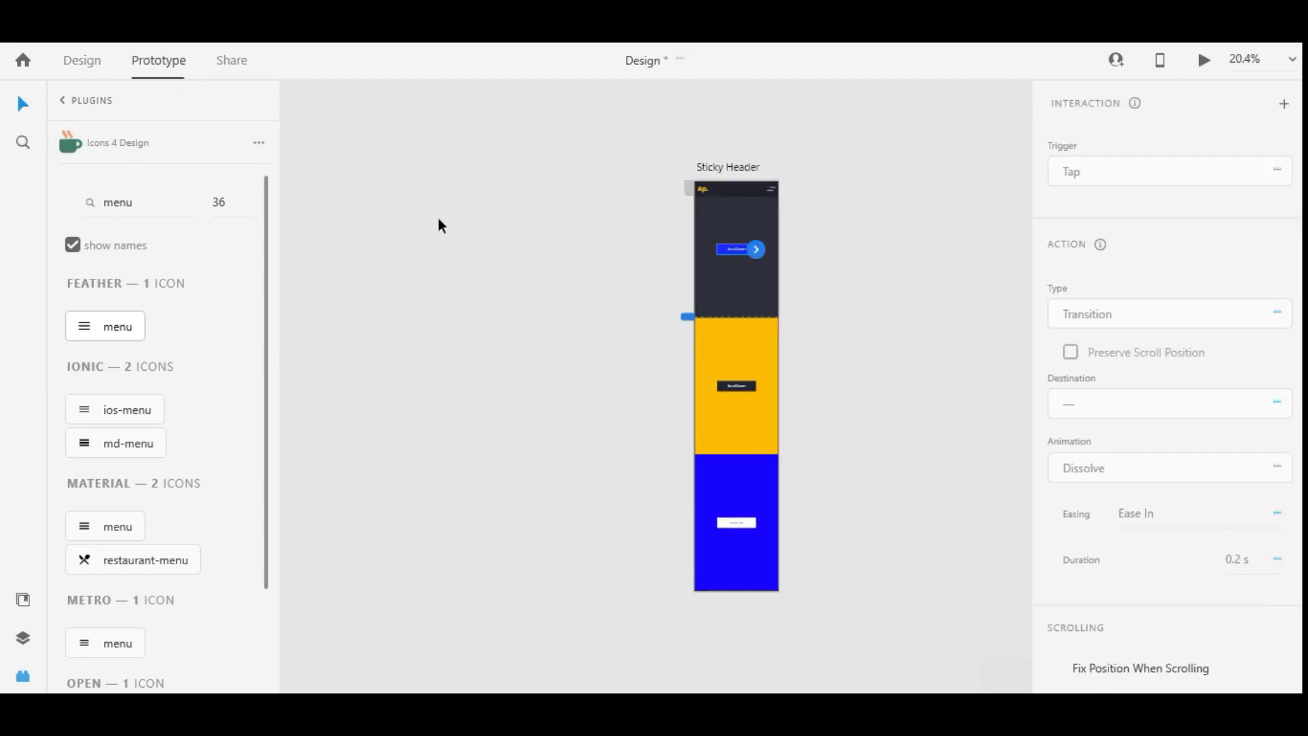
click(441, 222)
click(20, 678)
click(21, 678)
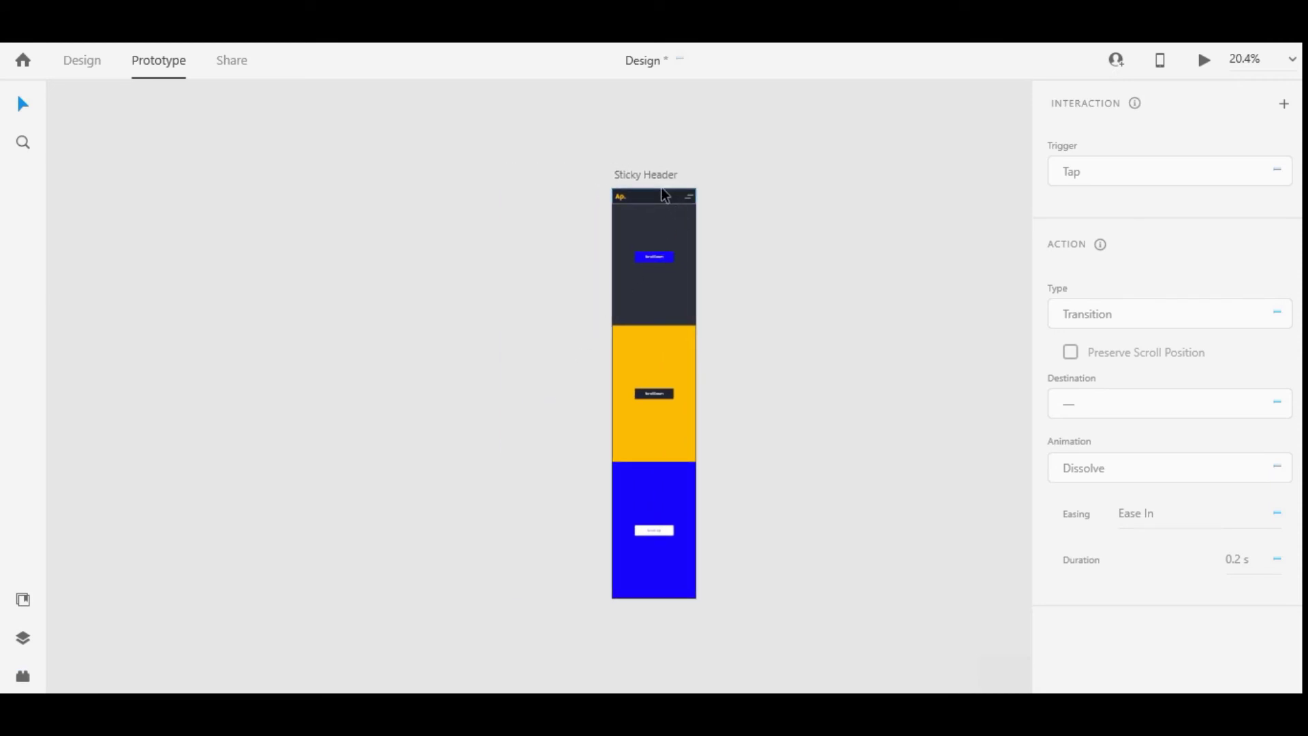
Fix the header group's position when scrolling
click(665, 197)
scroll(1235, 380, down, 1)
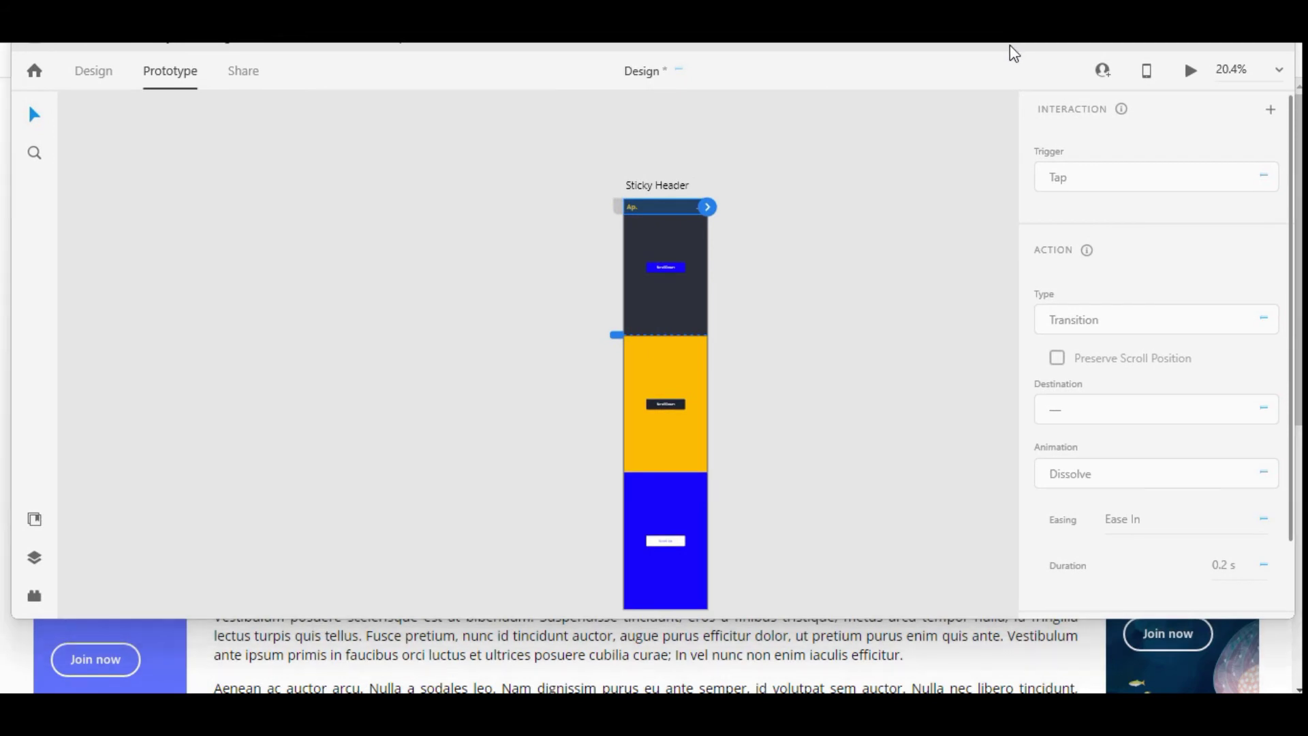
scroll(1138, 380, down, 3)
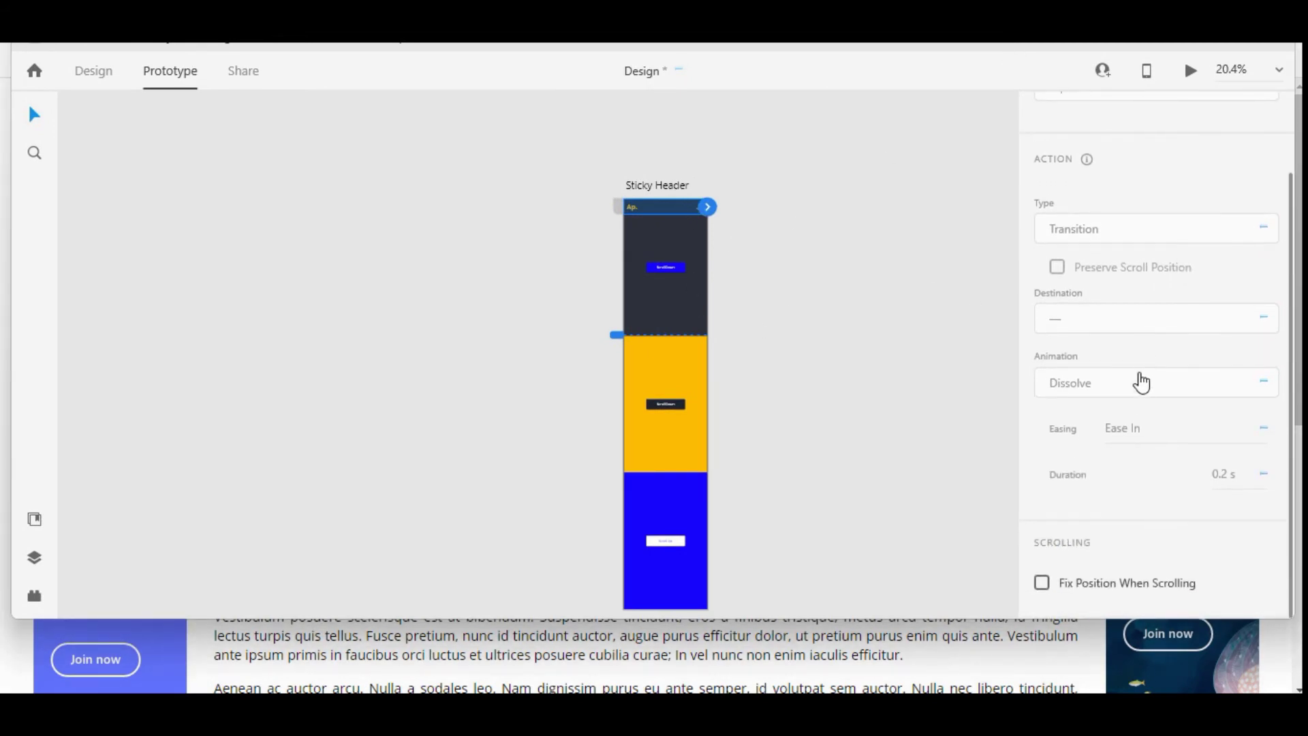
click(1042, 583)
click(1229, 46)
click(707, 252)
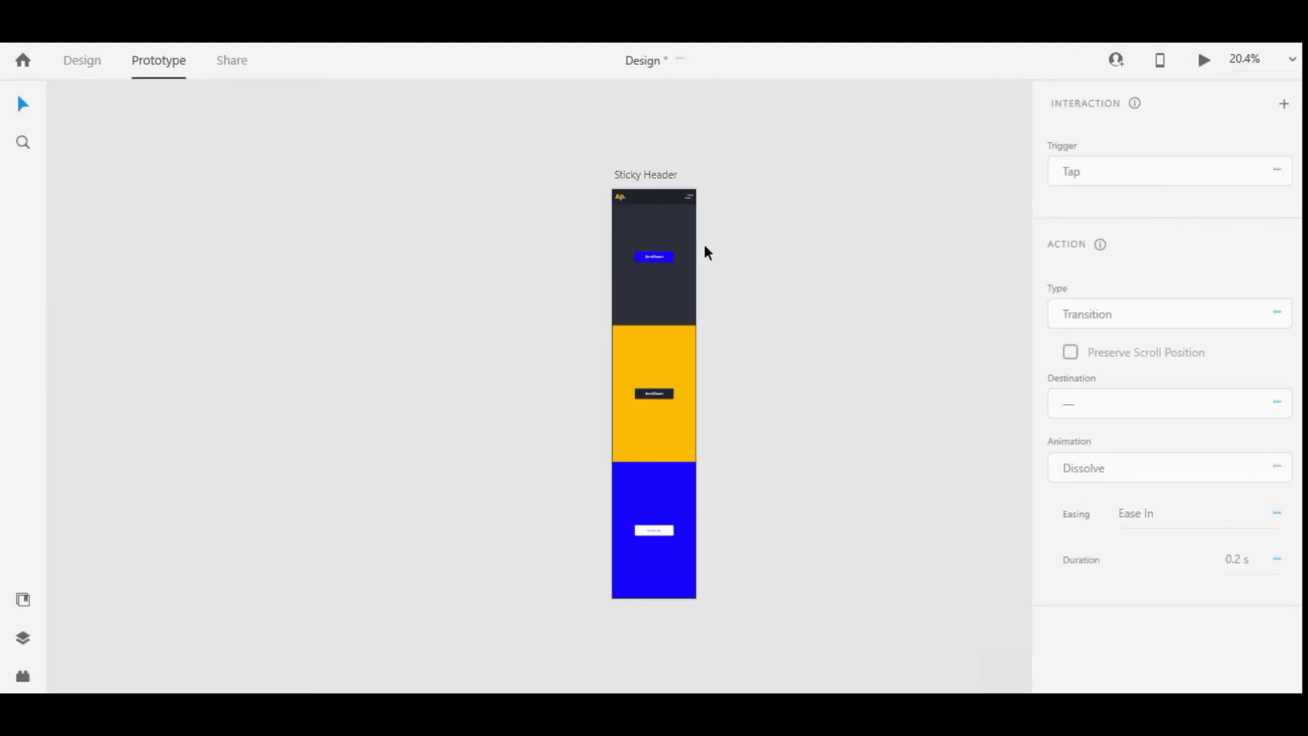
click(659, 204)
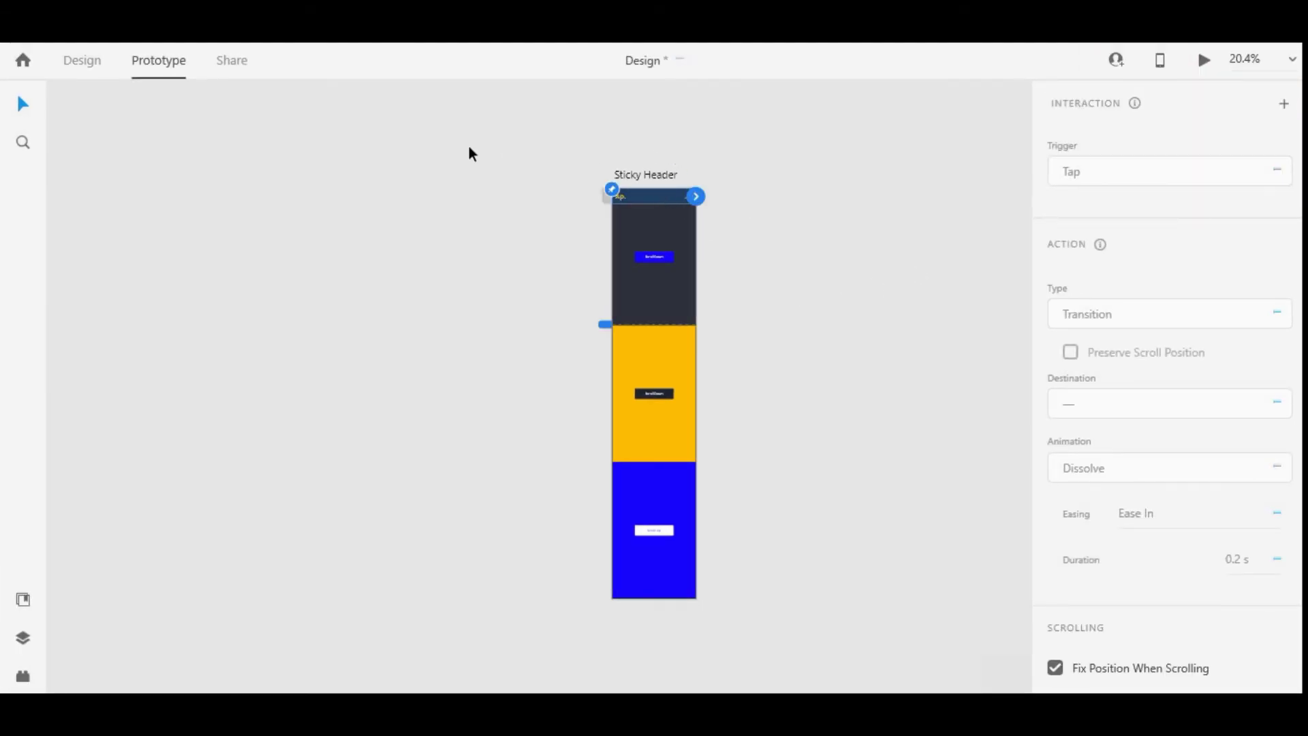
Preview the Sticky Header artboard, scroll it down and back up to check the header, and close the preview
click(620, 176)
key(ctrl+Return)
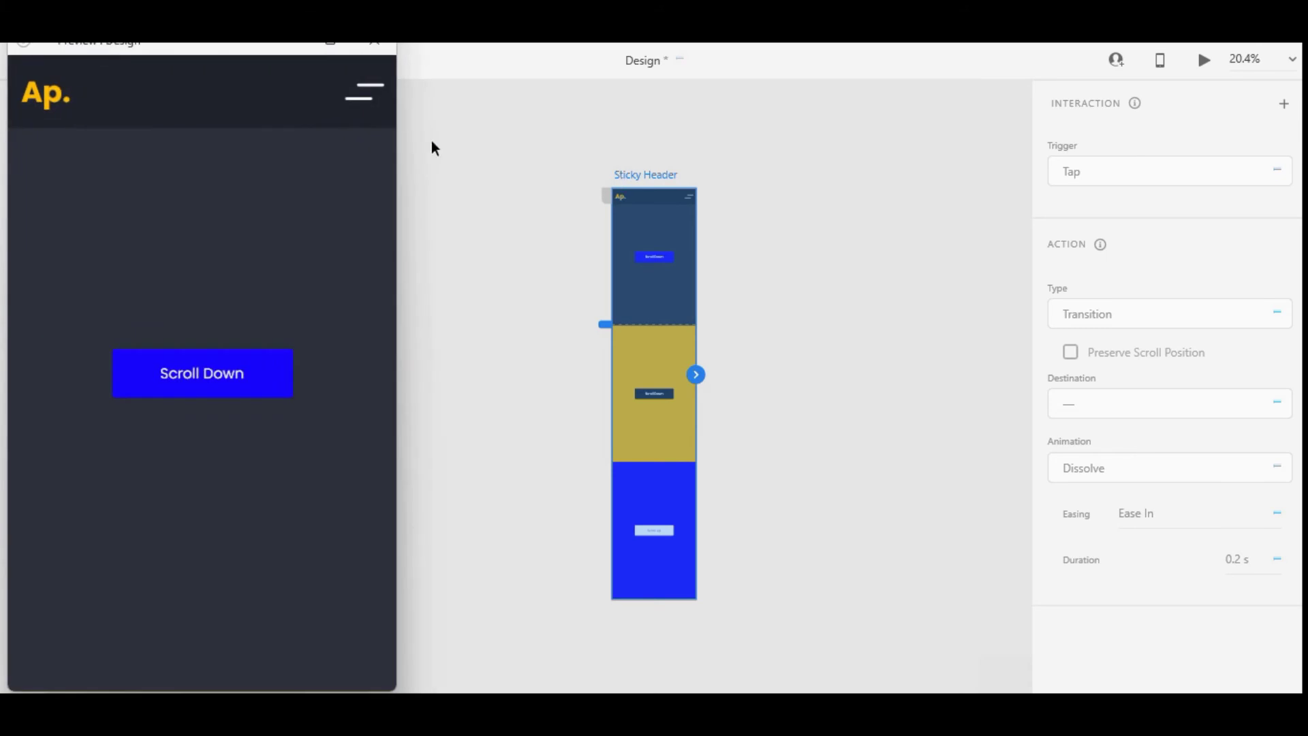
scroll(235, 294, down, 5)
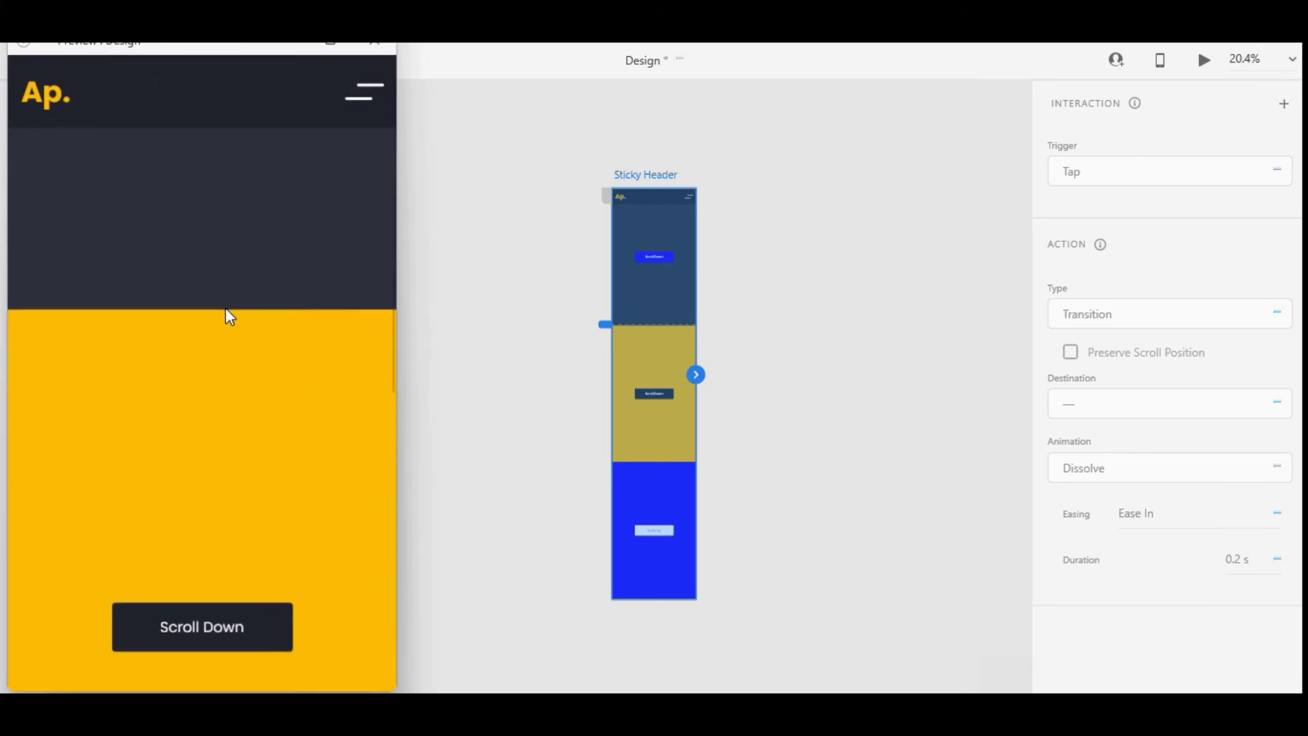
scroll(226, 308, up, 5)
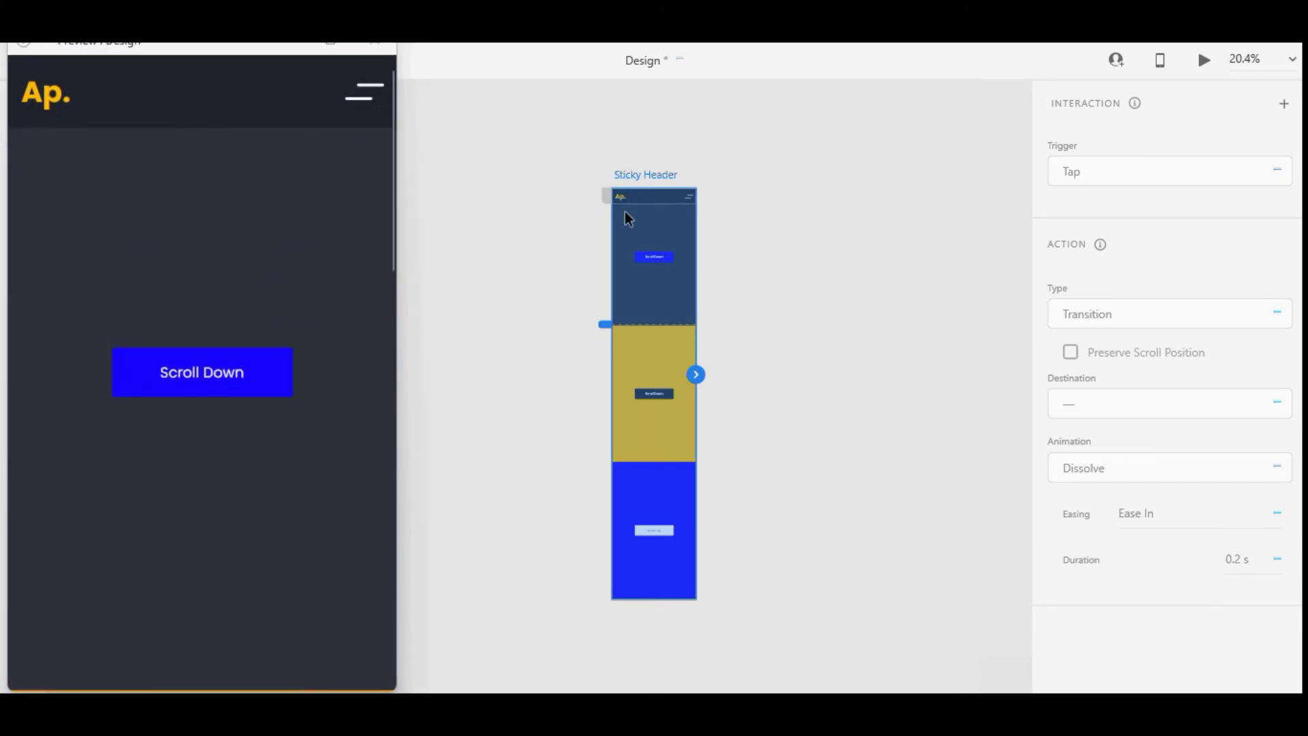
click(374, 43)
Return to Design mode, show the layers, and rename the header group as Menu
click(77, 74)
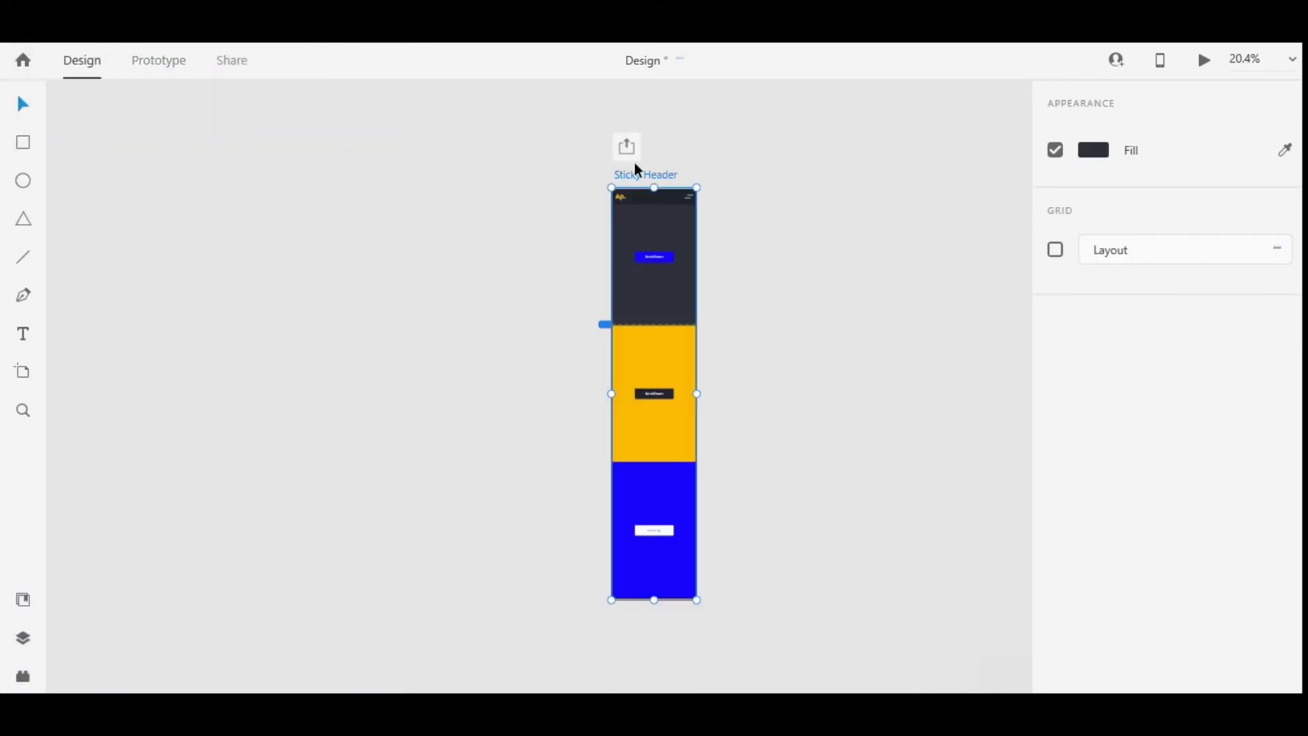
click(23, 638)
click(897, 197)
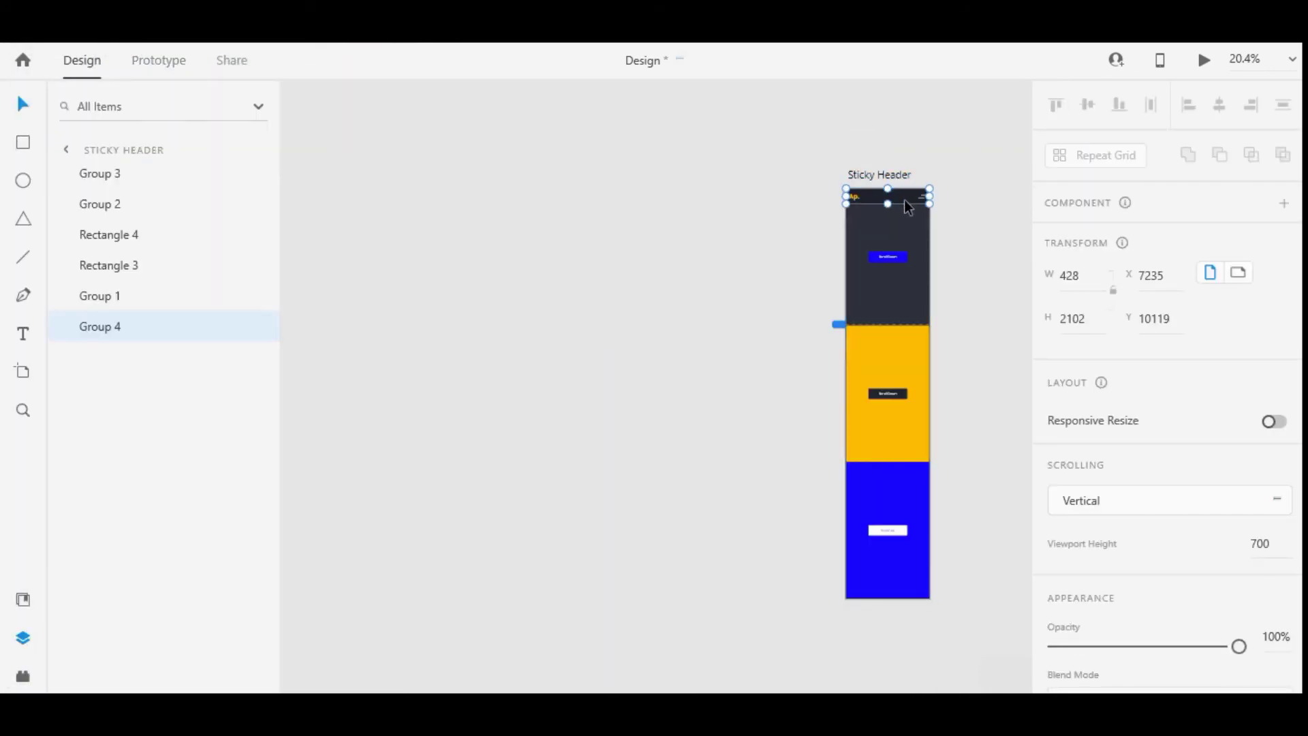
click(118, 327)
double_click(130, 326)
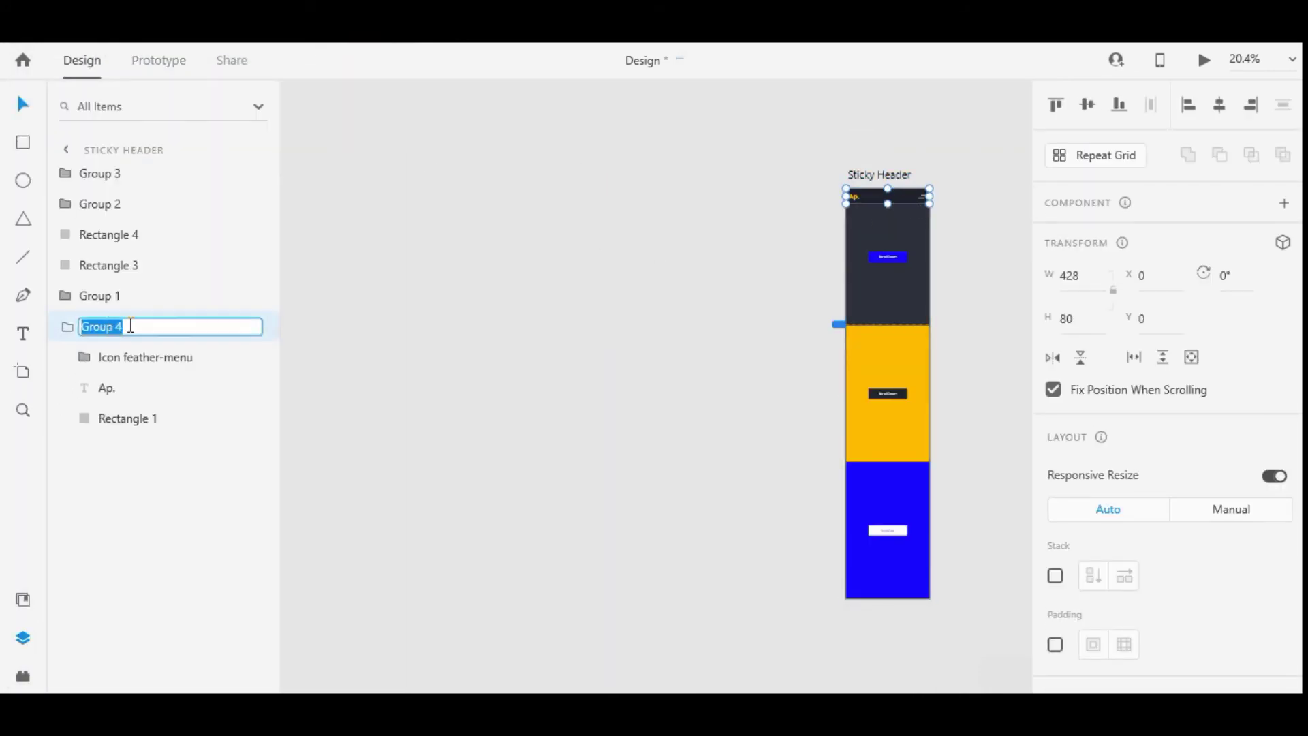
text(Menu)
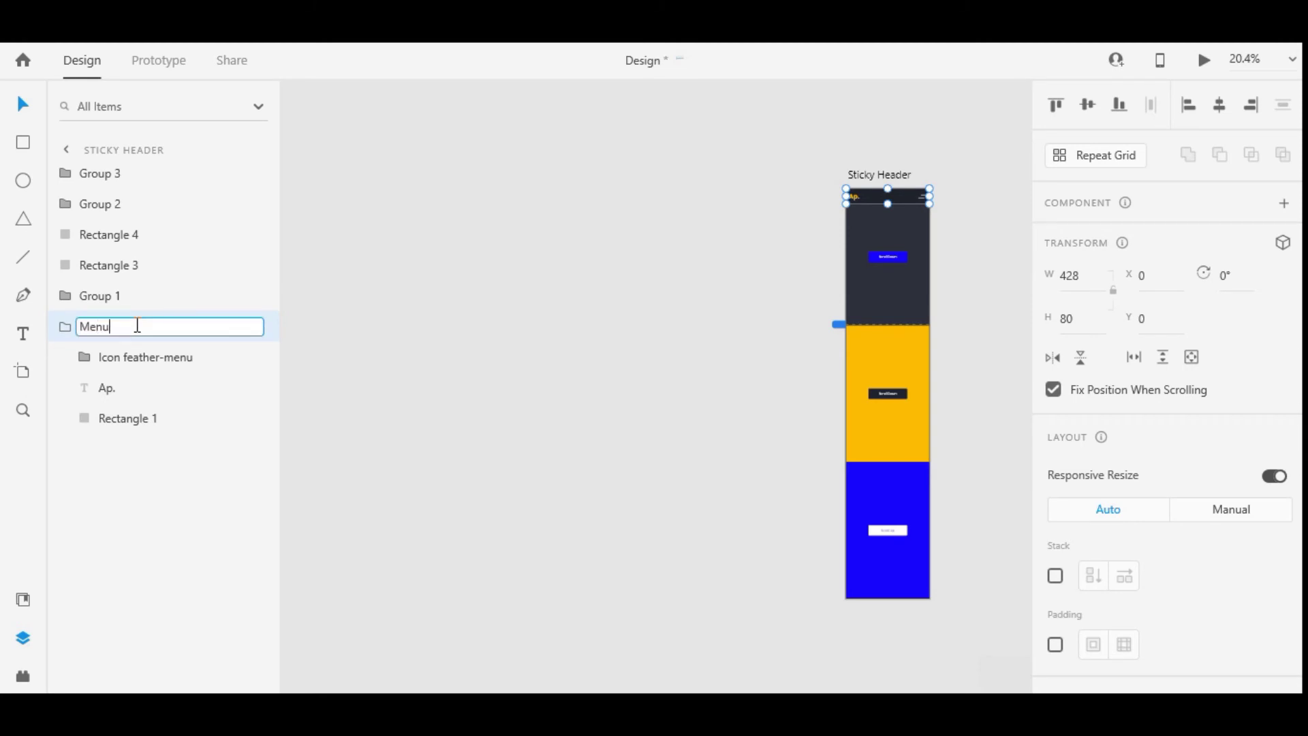
key(Return)
Move the Menu group above all other layers of the Sticky Header artboard
click(71, 327)
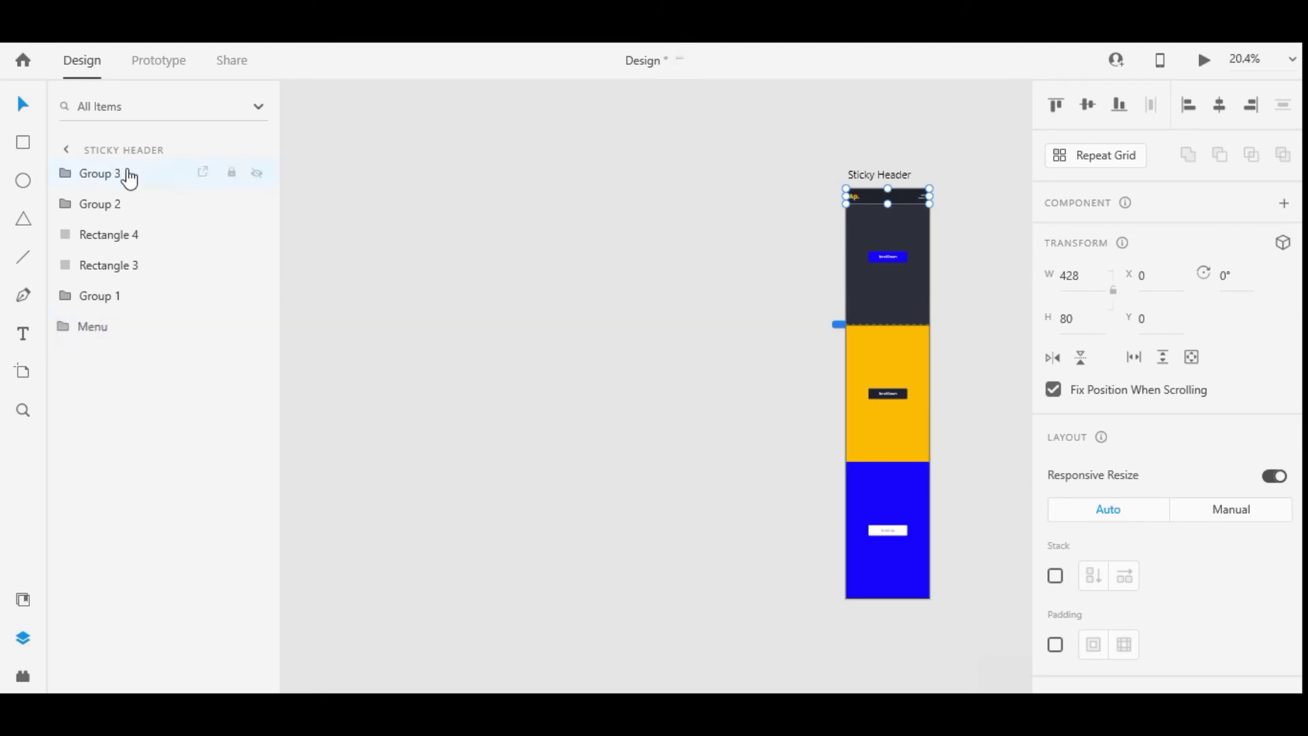
drag(88, 327, 122, 171)
click(814, 166)
Preview the Sticky Header artboard full screen, scroll through all sections and back up to check the header, and close the preview
scroll(777, 180, right, 3)
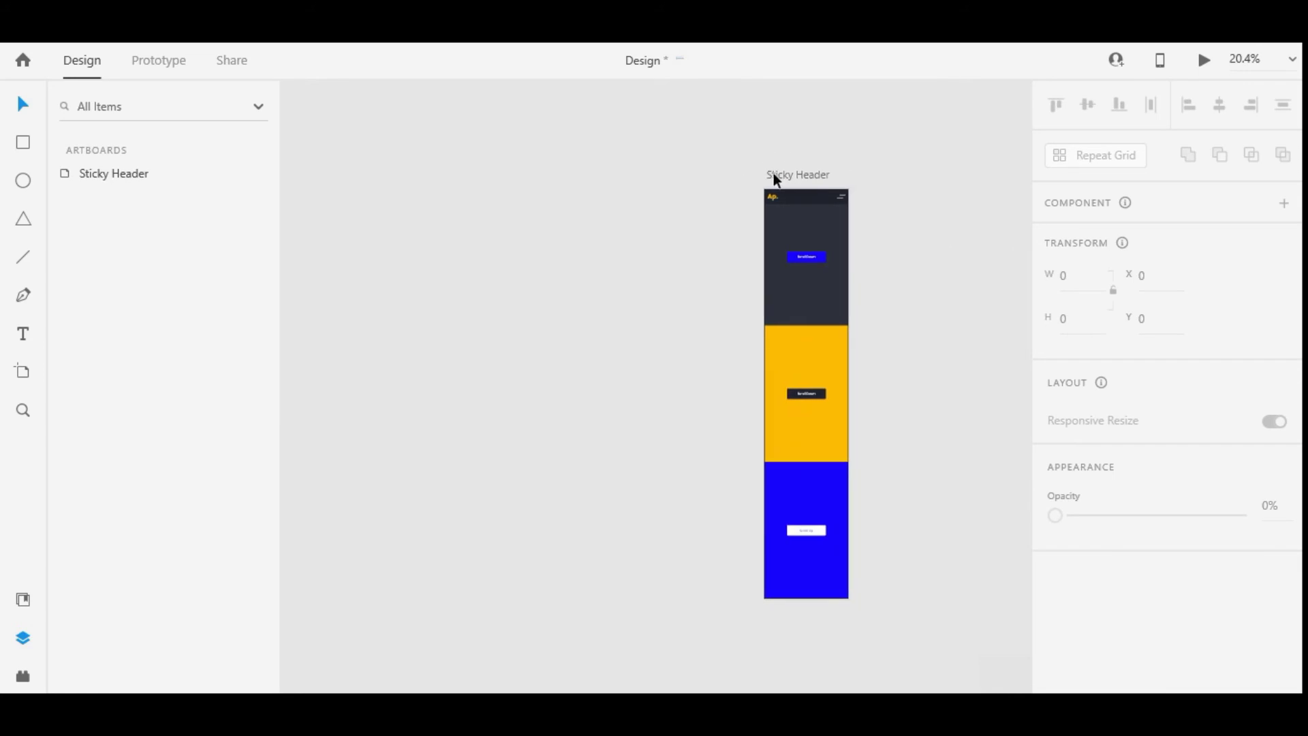
click(776, 179)
key(ctrl+Return)
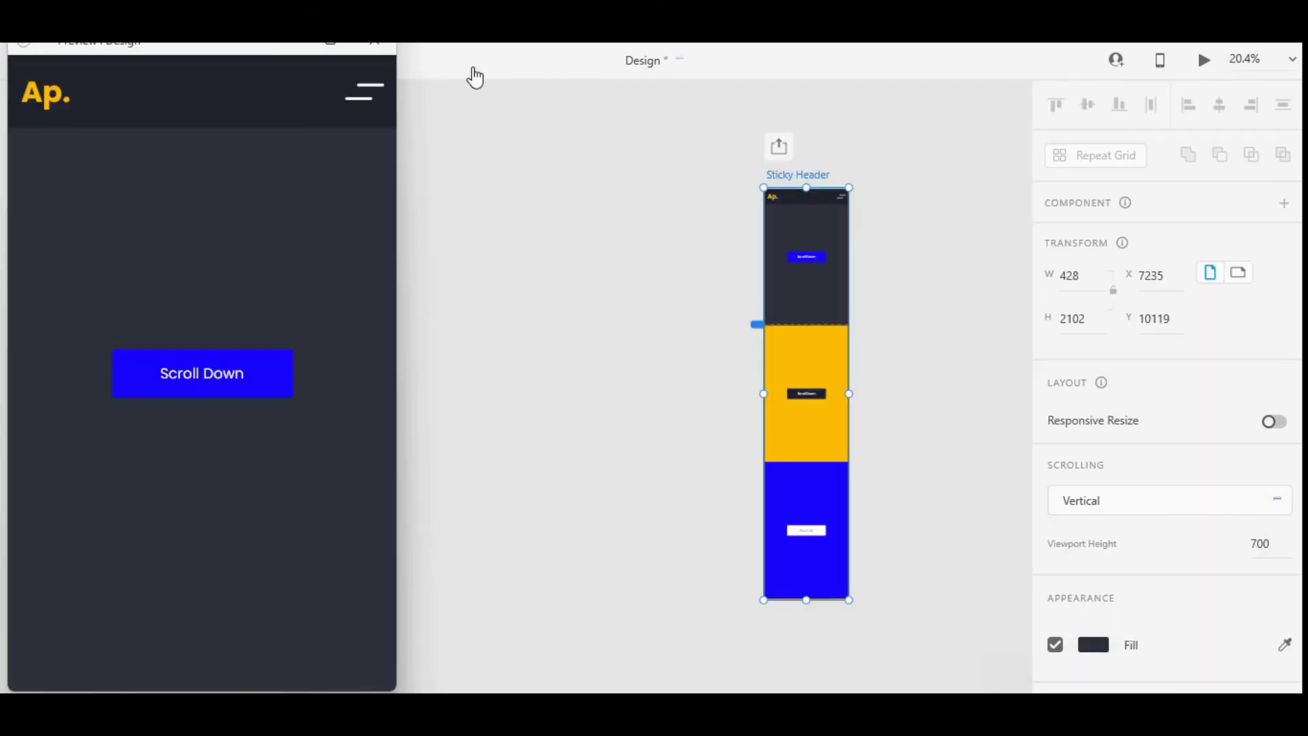
click(330, 43)
scroll(705, 259, down, 10)
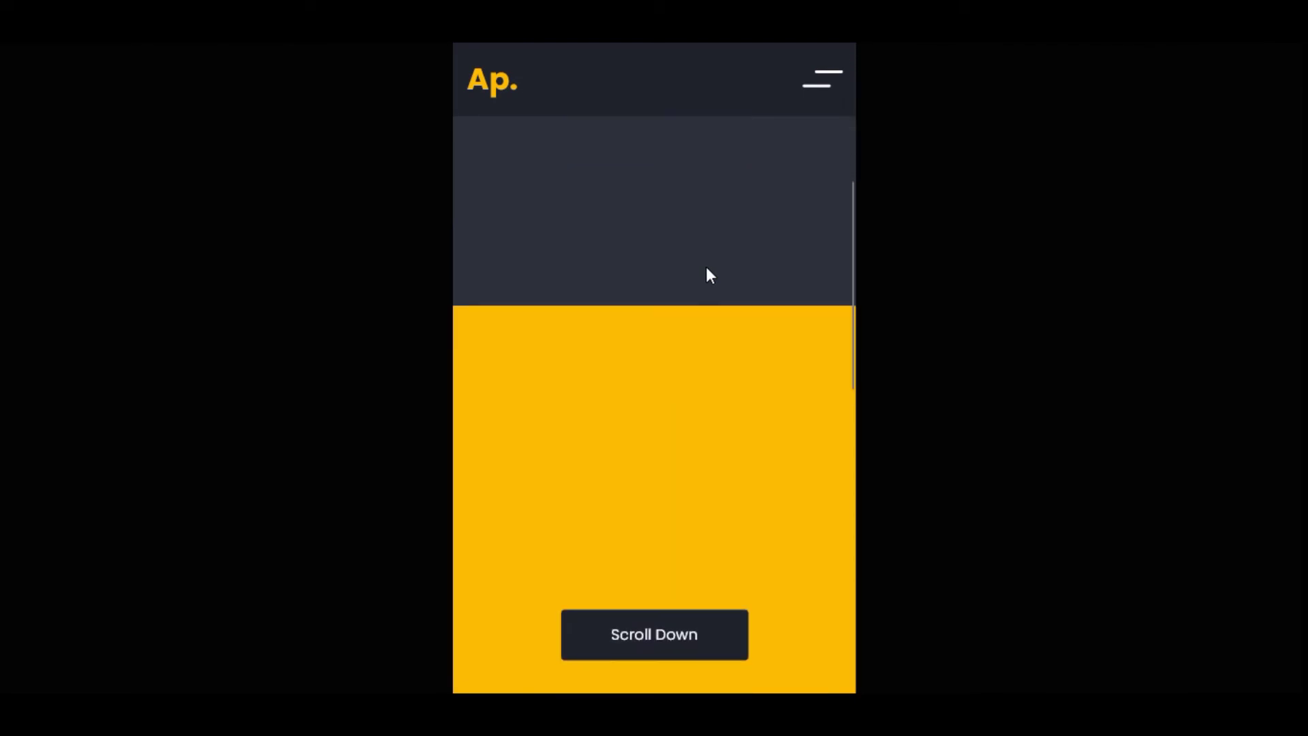
scroll(706, 268, down, 5)
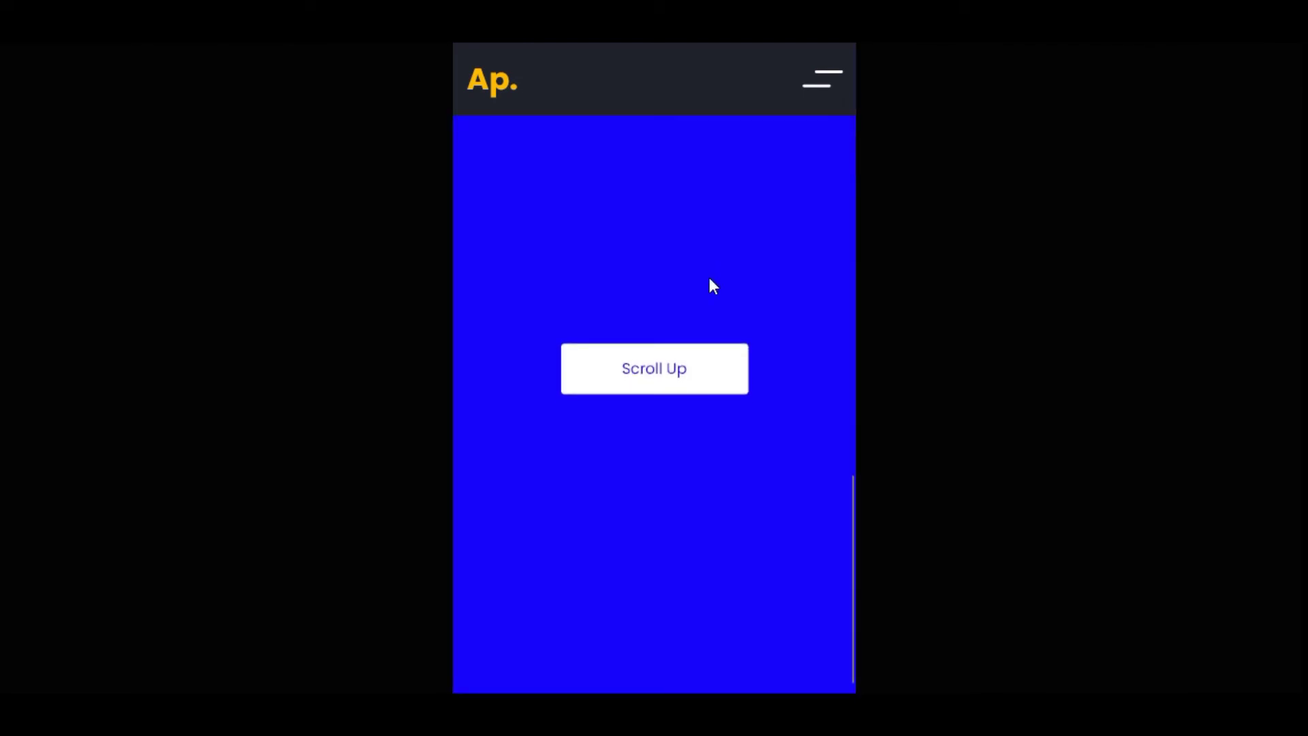
scroll(716, 293, up, 15)
key(alt+F4)
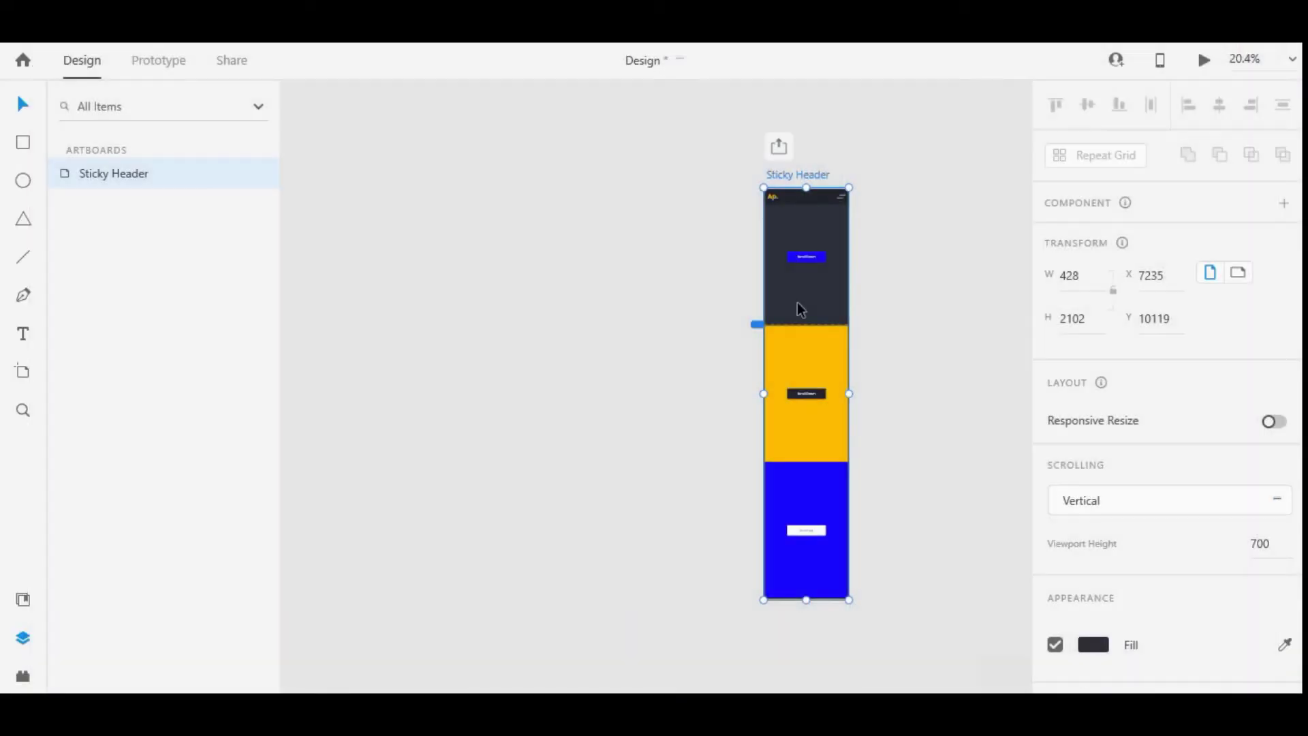
In Prototype mode, link the dark section's Scroll Down button to the yellow section's button (Group 2) with a Scroll To action
click(923, 301)
scroll(922, 300, right, 3)
click(724, 251)
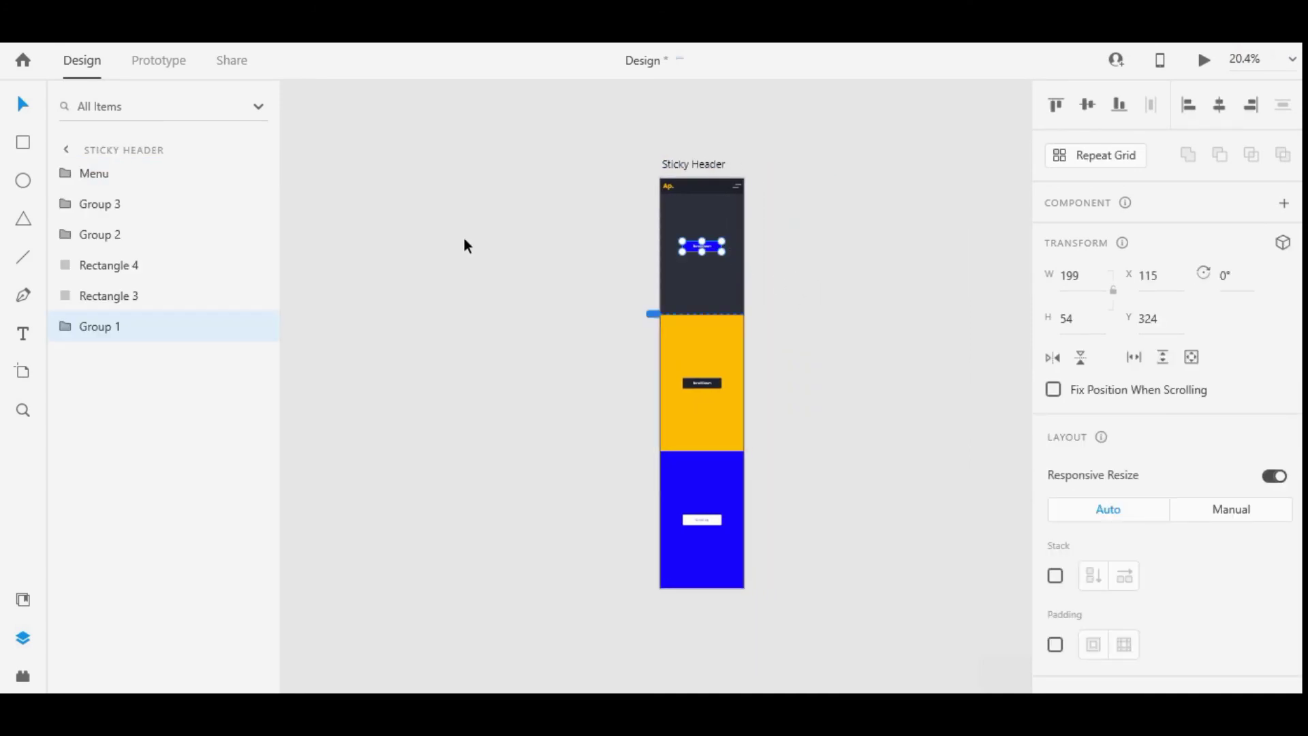
click(161, 63)
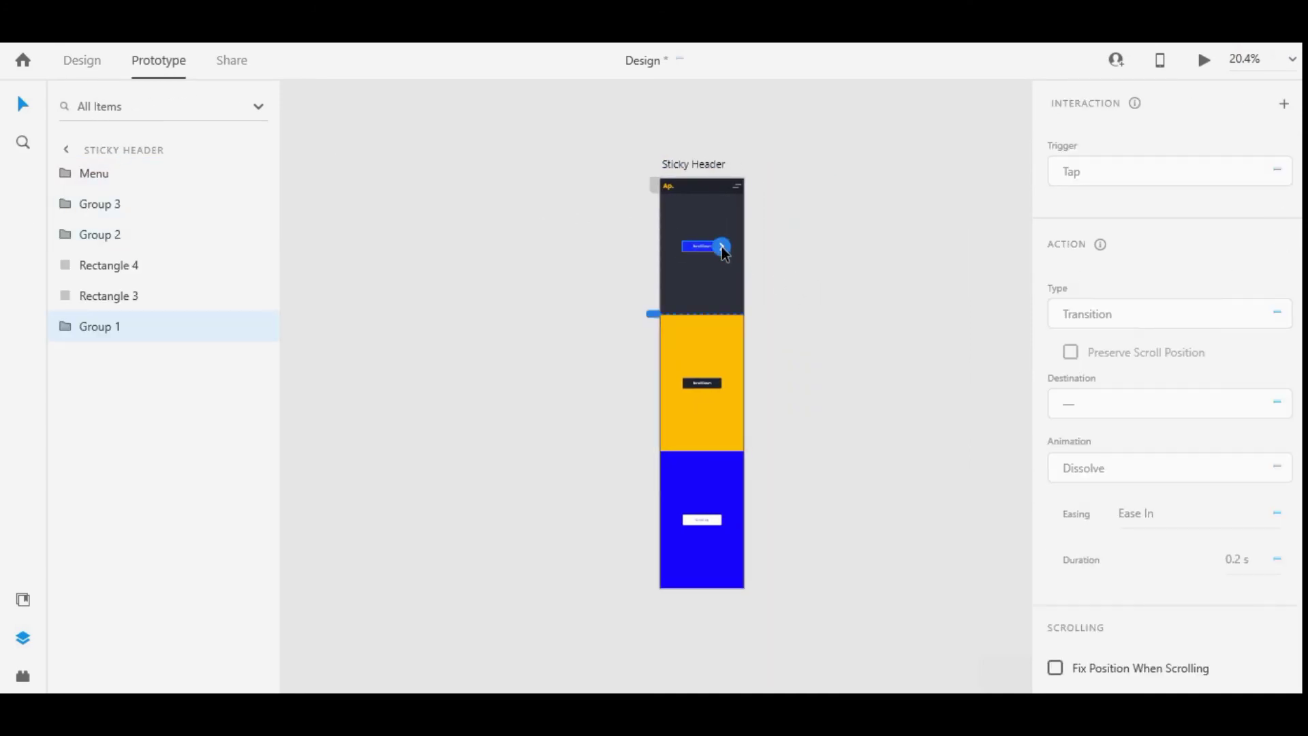
drag(701, 385, 701, 385)
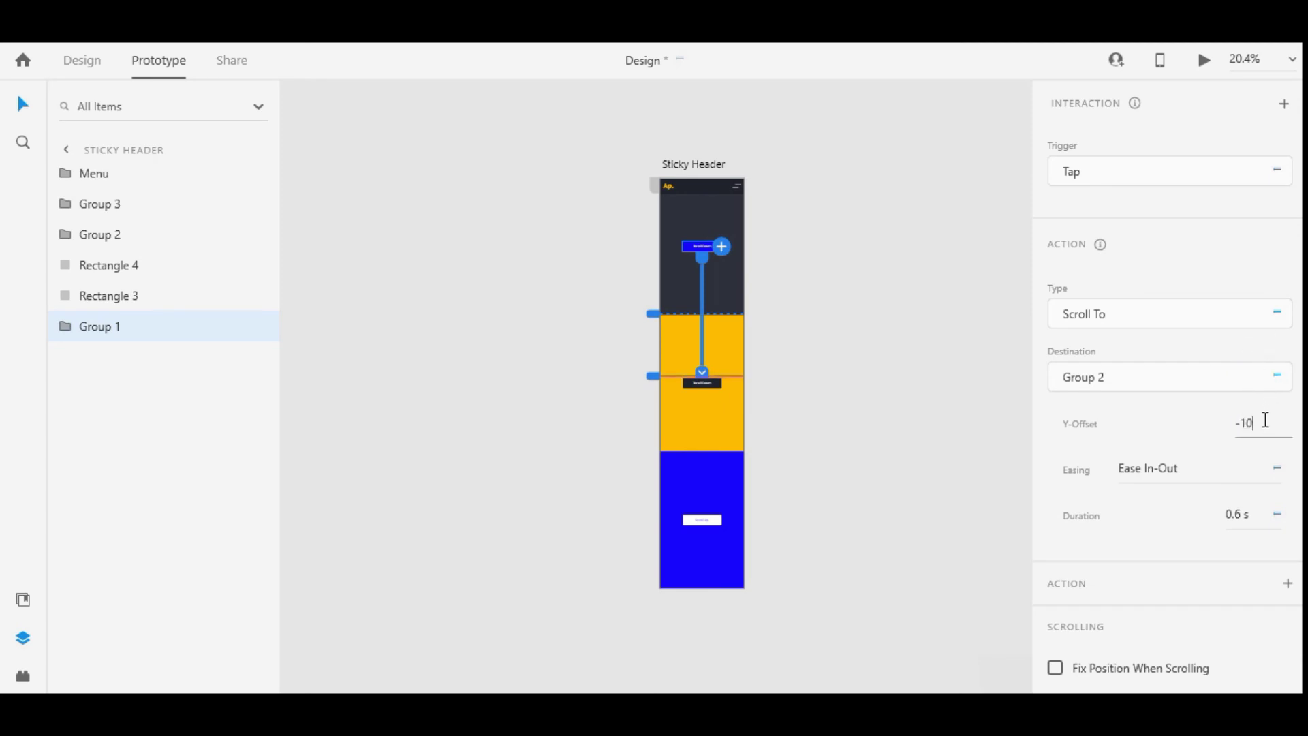
Set the Y-offset of the first Scroll Down button's Scroll To action to -320
key(shift+Down)
key(shift+Down)
key(shift+Down)
key(shift+Down)
key(shift+Down)
key(shift+Down)
key(shift+Down)
key(shift+Down)
key(shift+Down)
key(shift+Down)
key(shift+Down)
key(shift+Down)
key(shift+Down)
key(shift+Down)
key(shift+Down)
key(shift+Down)
key(shift+Down)
key(shift+Down)
key(shift+Down)
key(shift+Down)
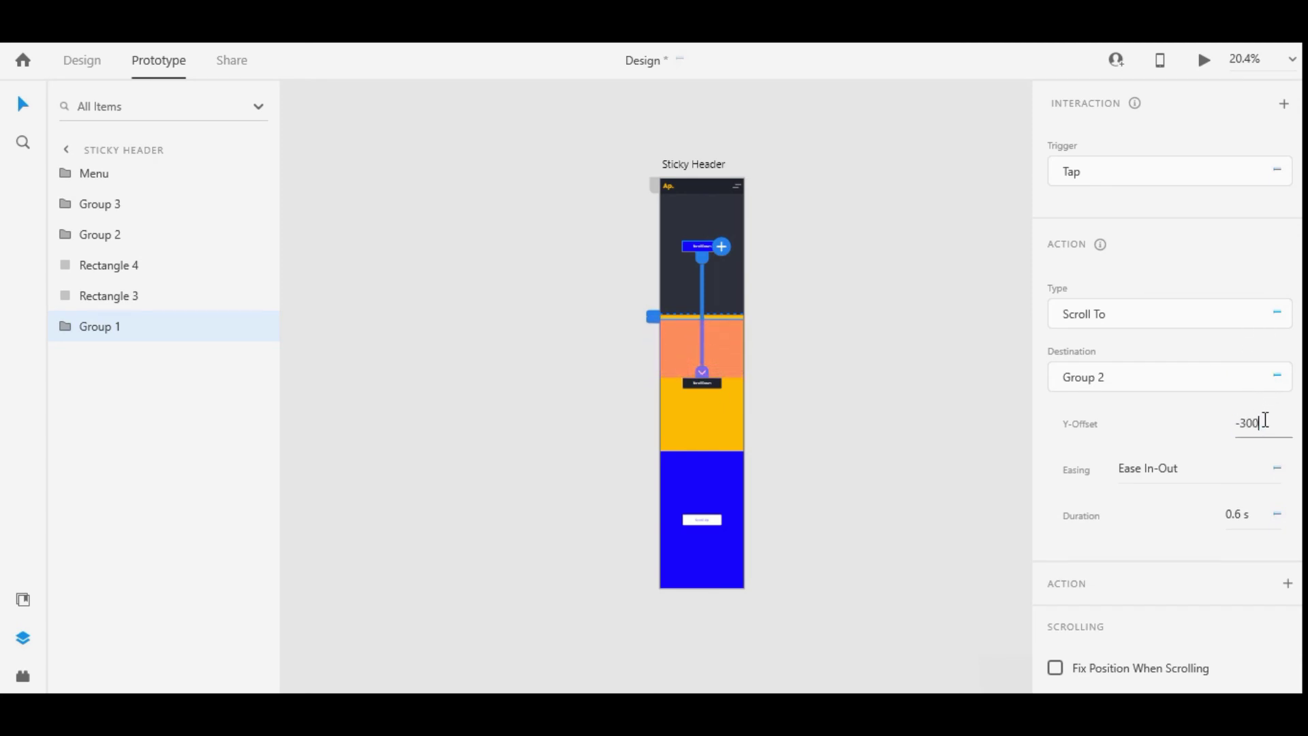
key(shift+Down)
key(shift+Down)
Add Scroll To links from the yellow section's Scroll Down button to Group 3 and from the Scroll Up button to Group 1
click(713, 383)
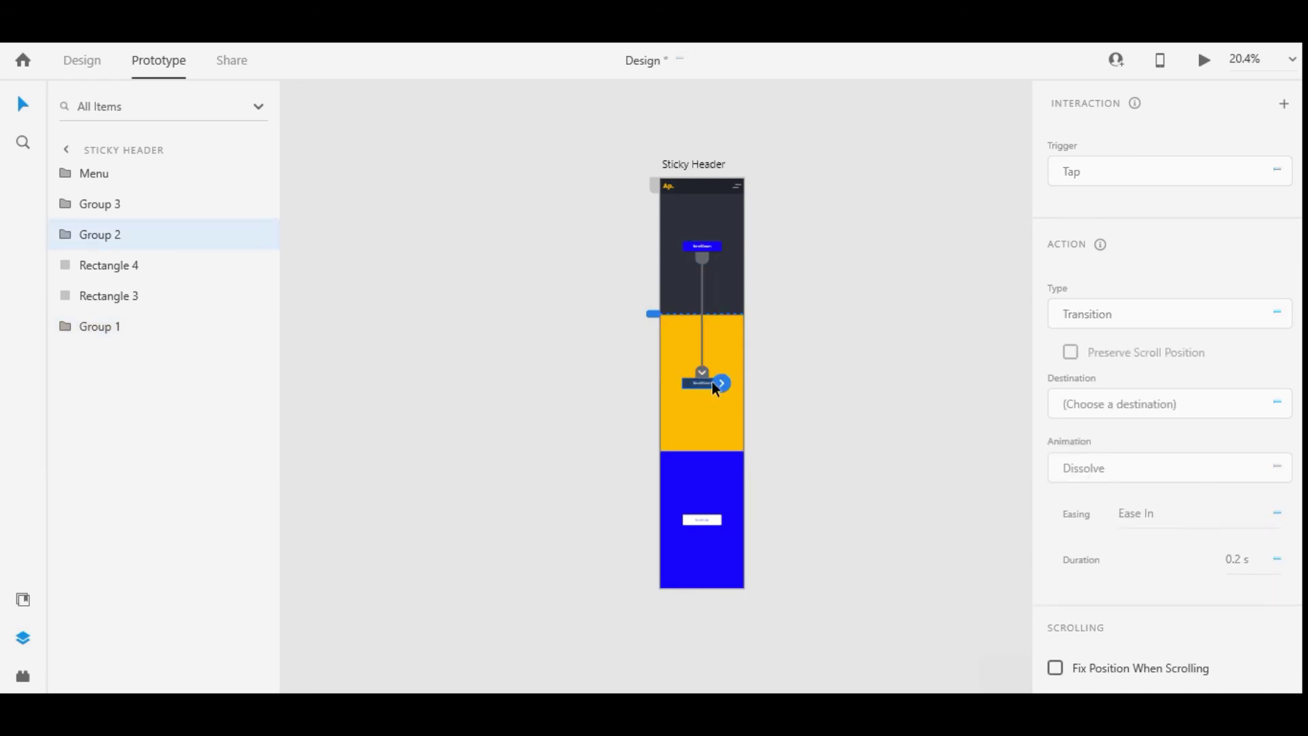
drag(713, 386, 703, 520)
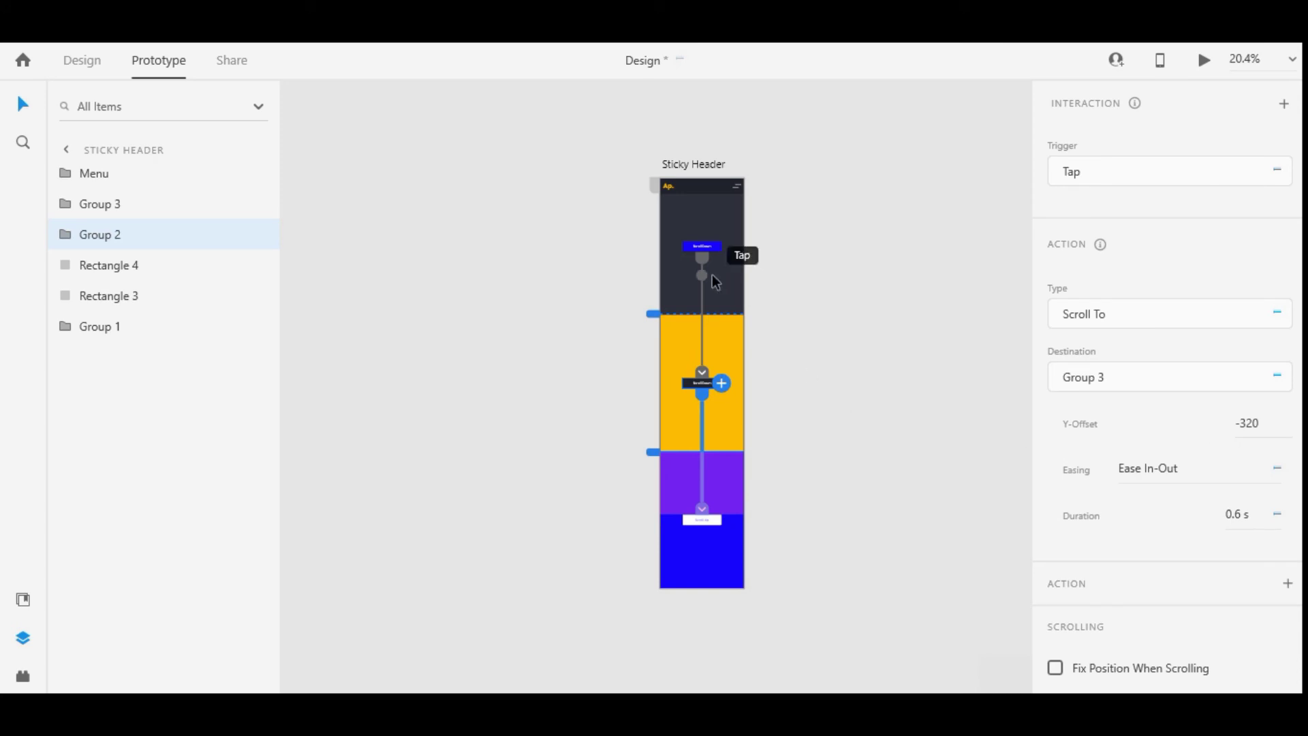
click(714, 520)
drag(722, 520, 706, 250)
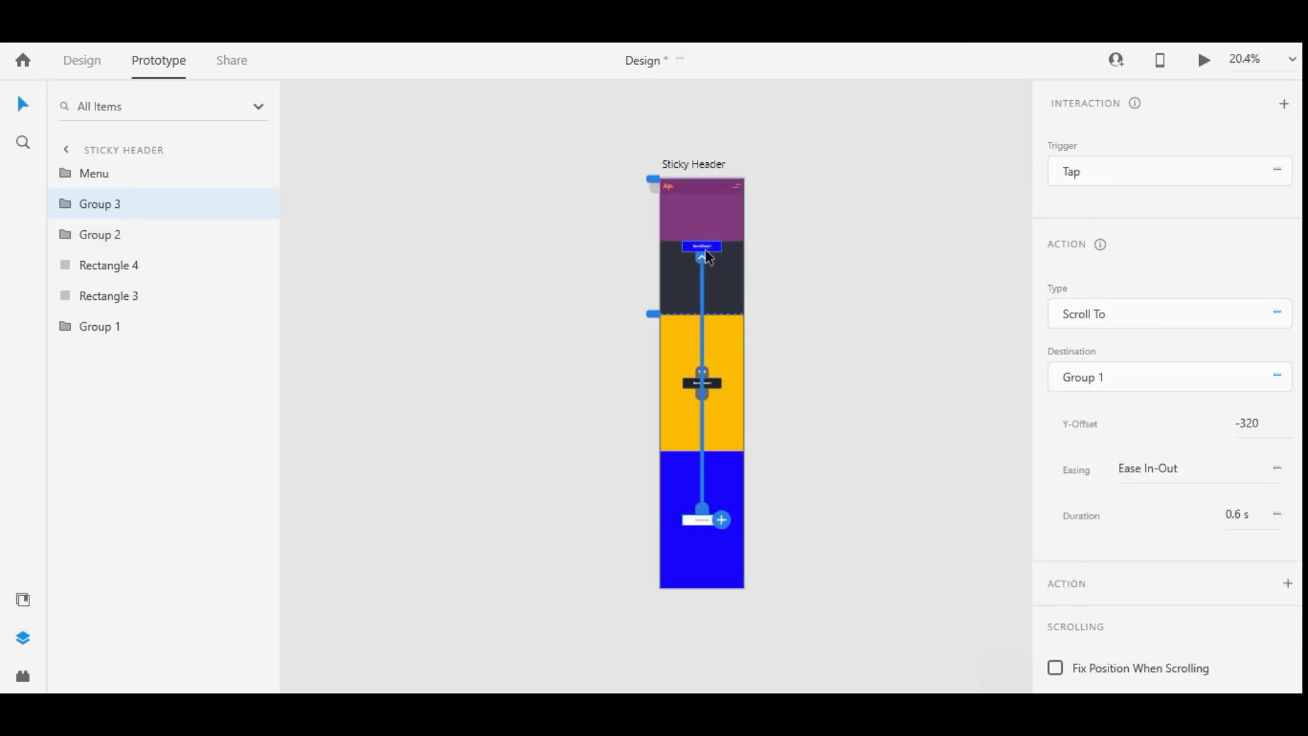
click(920, 374)
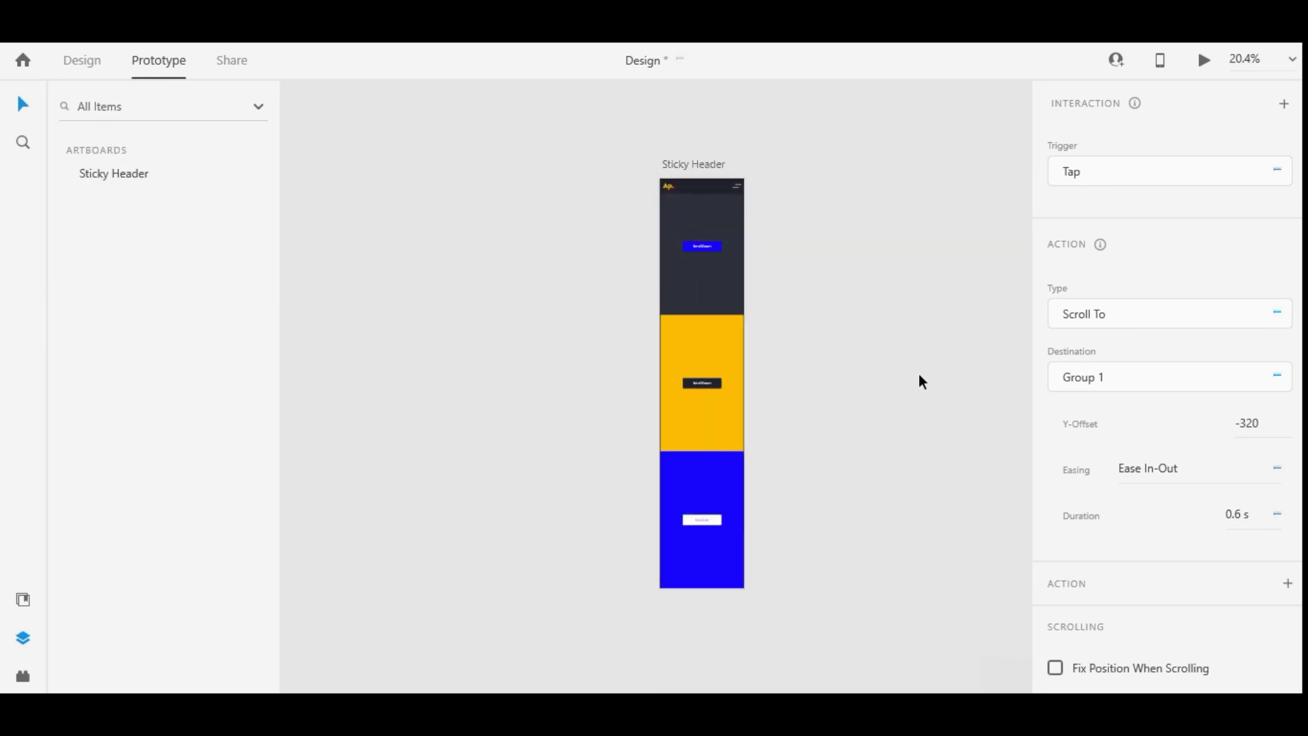
Set the Scroll To duration of all three section buttons to 0.8 s
click(701, 246)
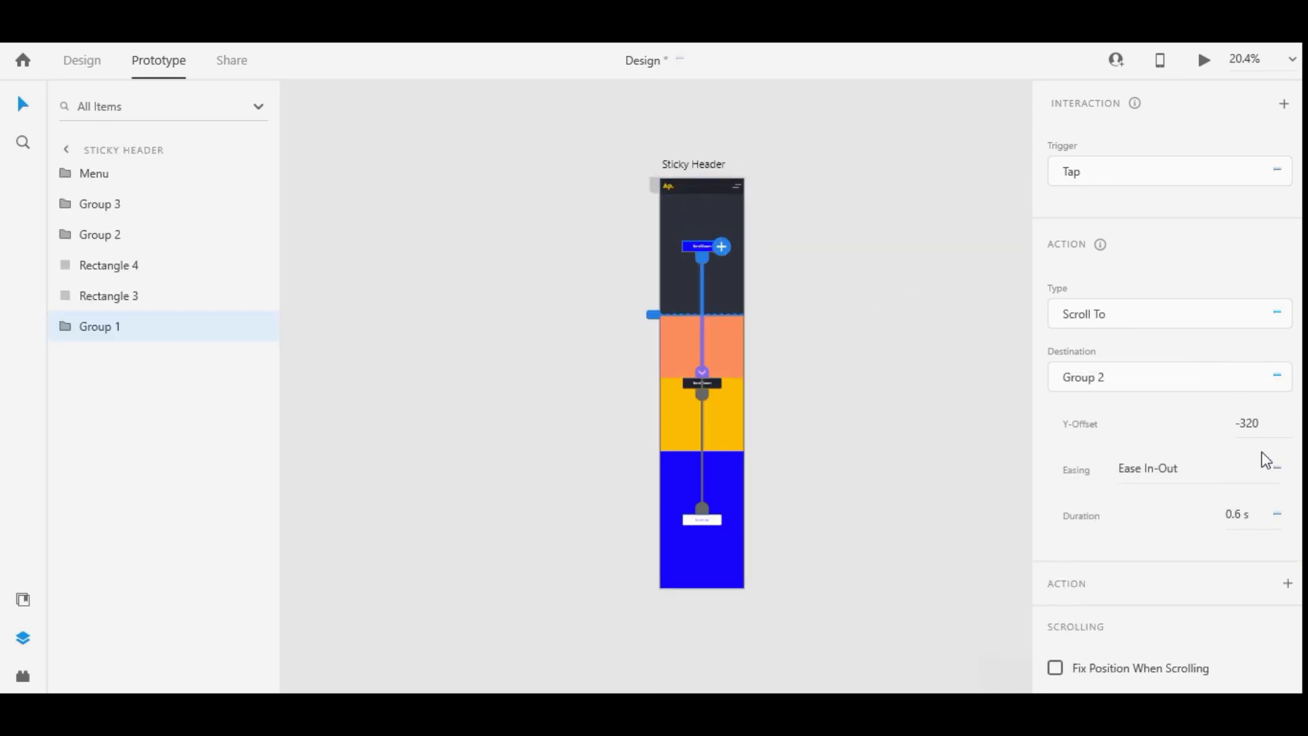
click(1280, 517)
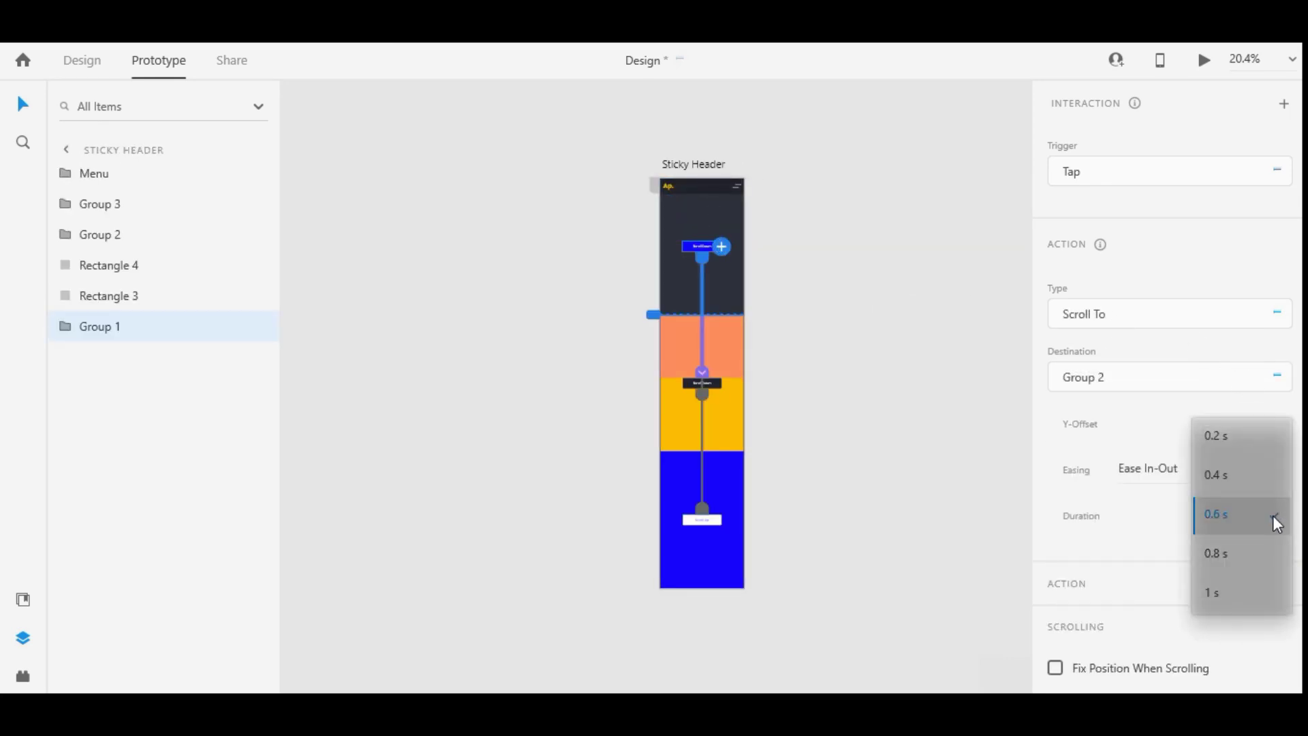
click(1249, 545)
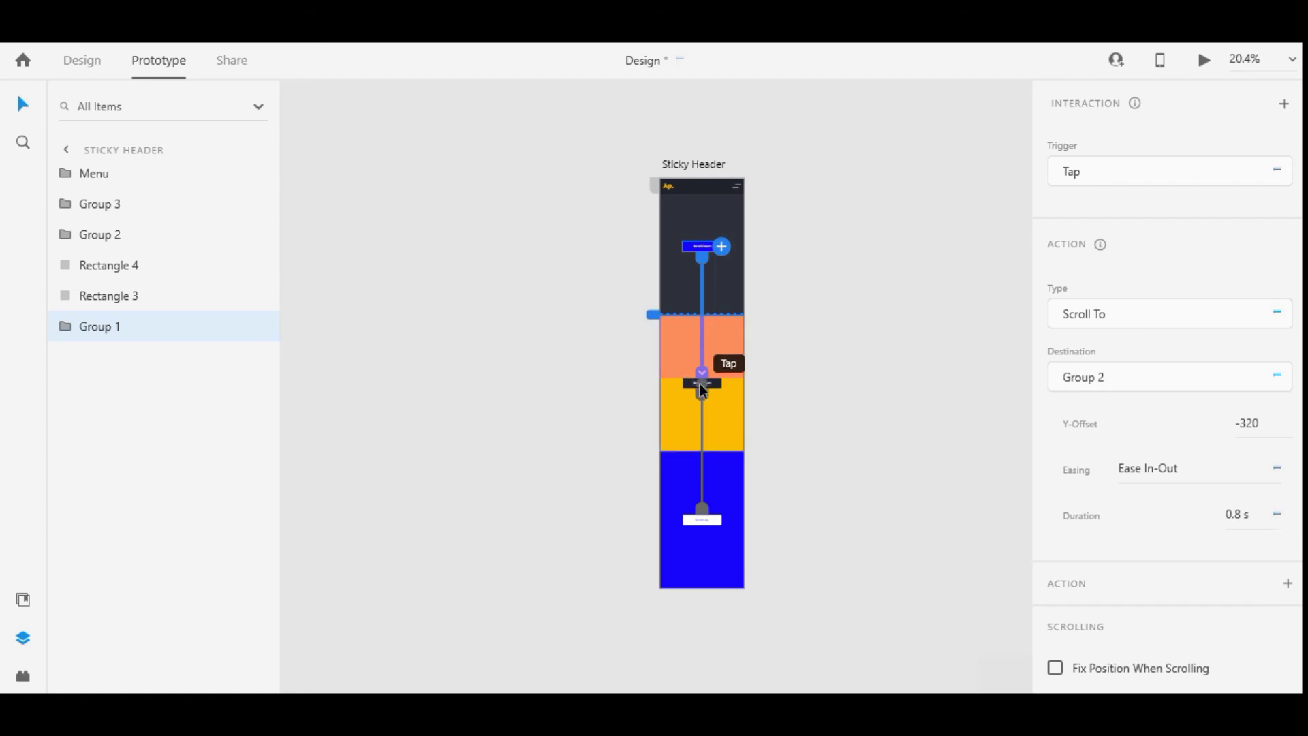
click(702, 387)
click(1275, 514)
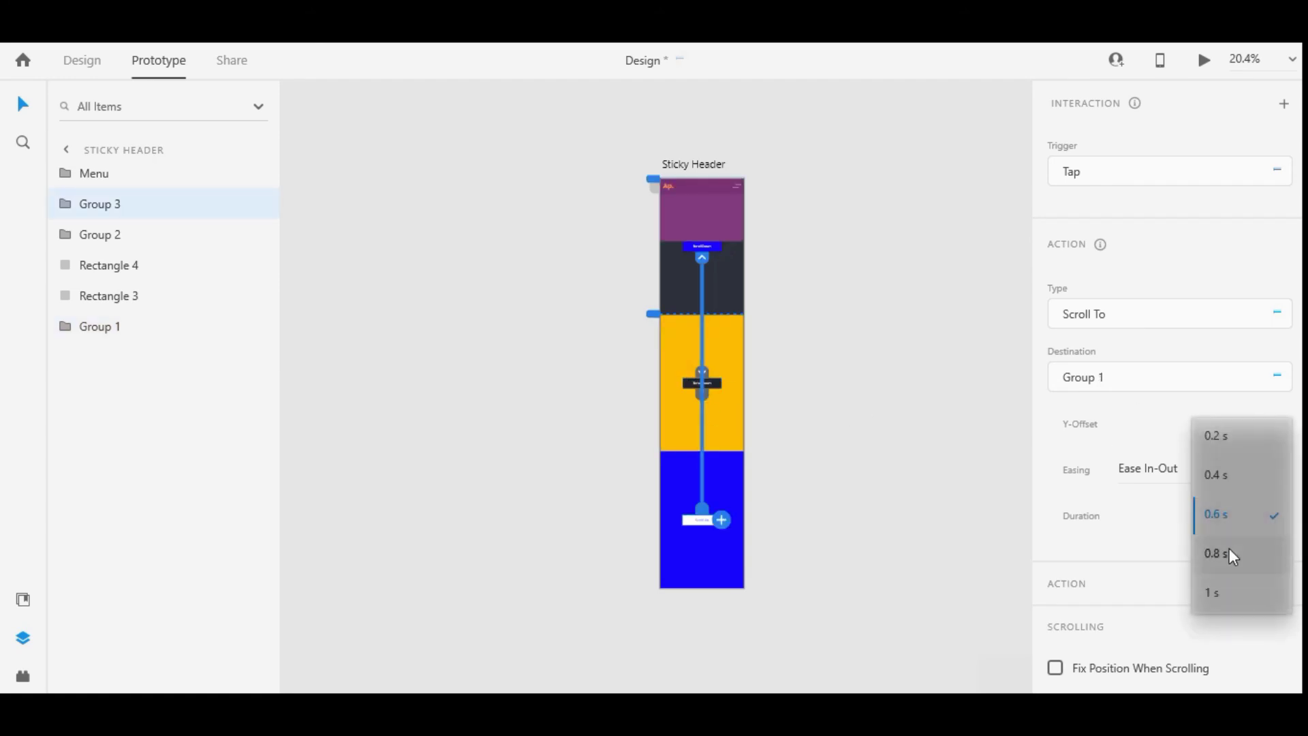
click(1229, 548)
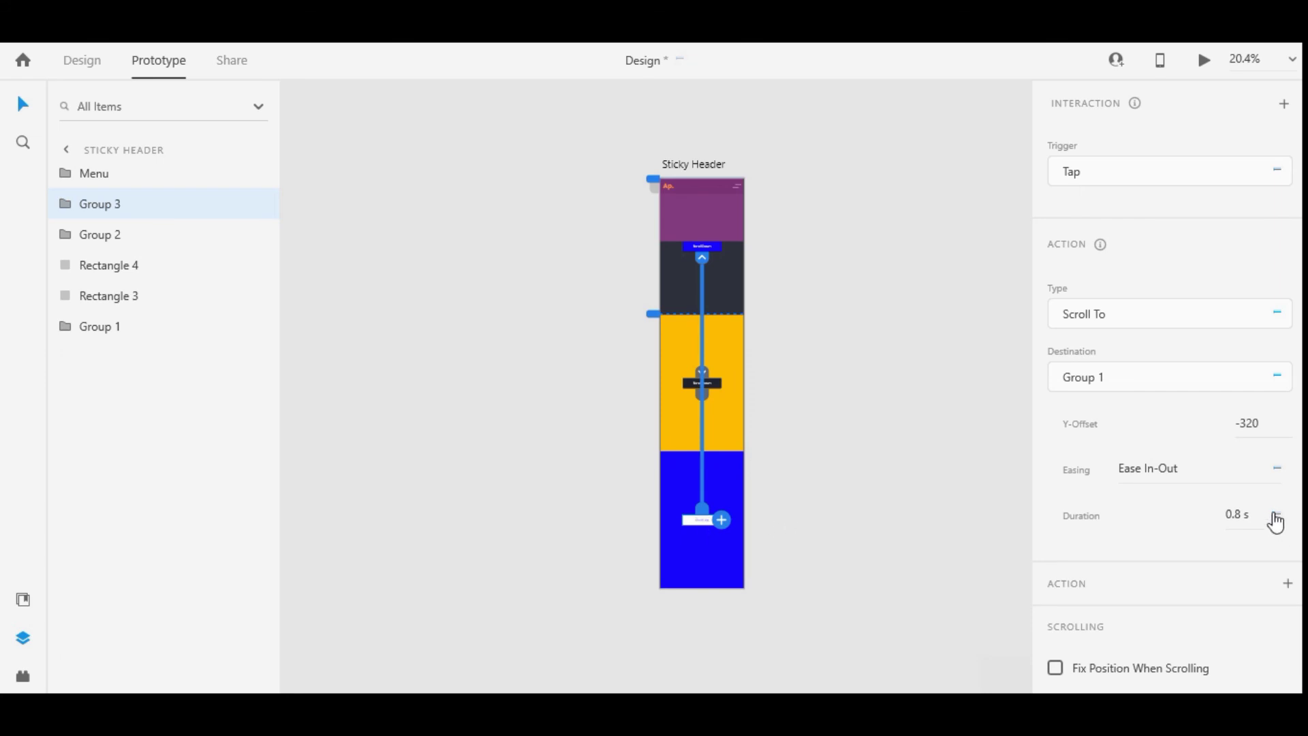
Preview the Sticky Header artboard full screen and test both Scroll Down buttons and the Scroll Up button
click(676, 163)
key(ctrl+Return)
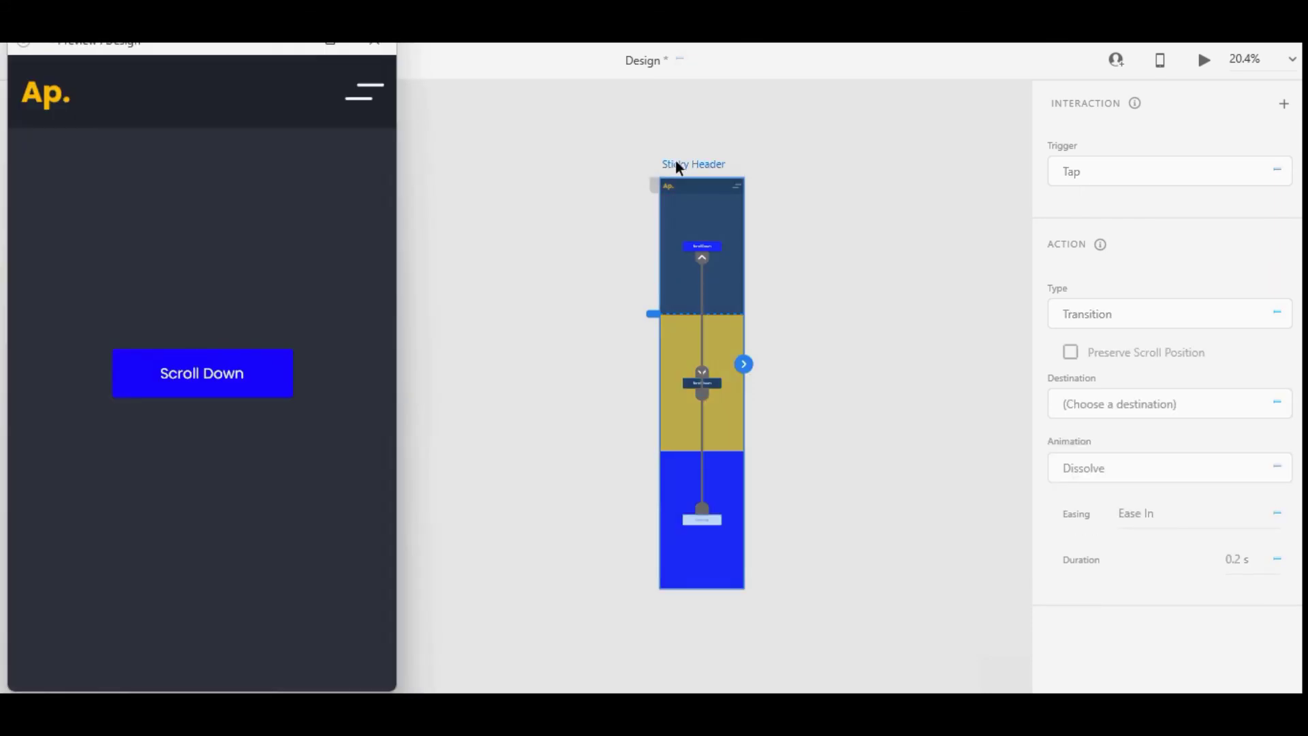
click(321, 43)
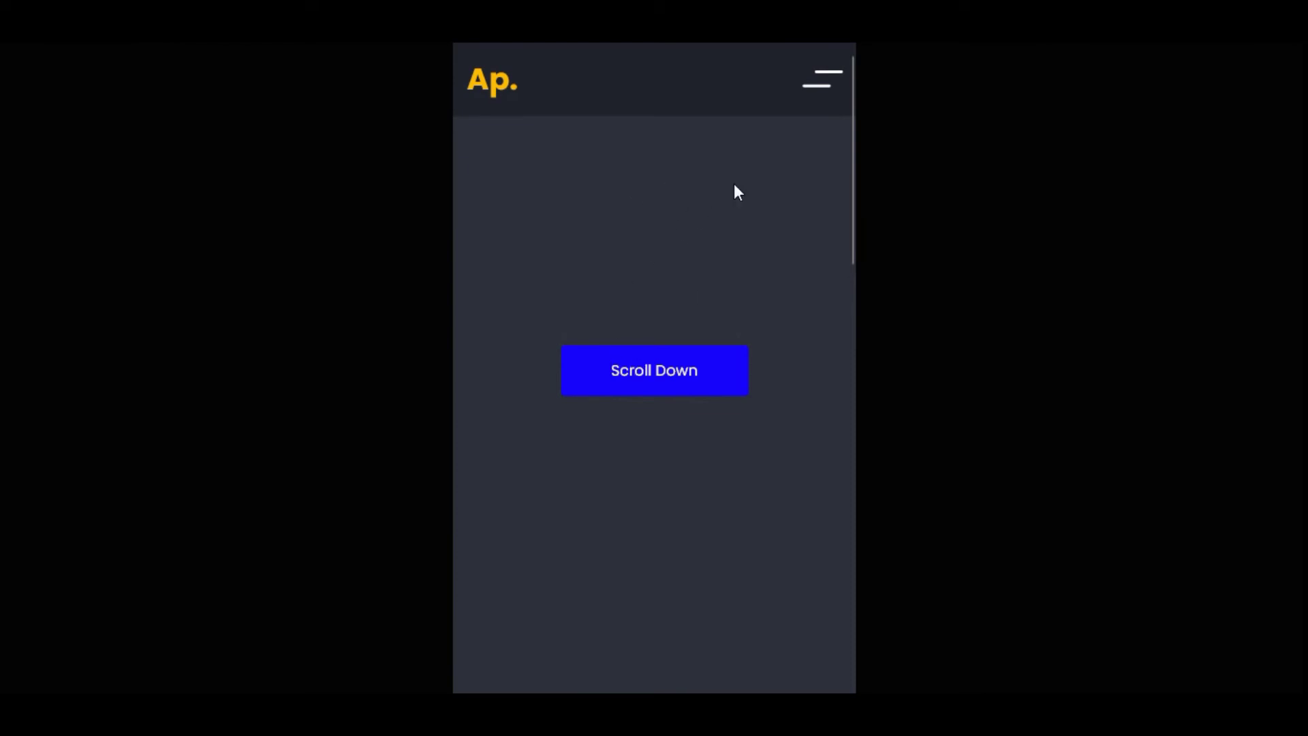
click(682, 357)
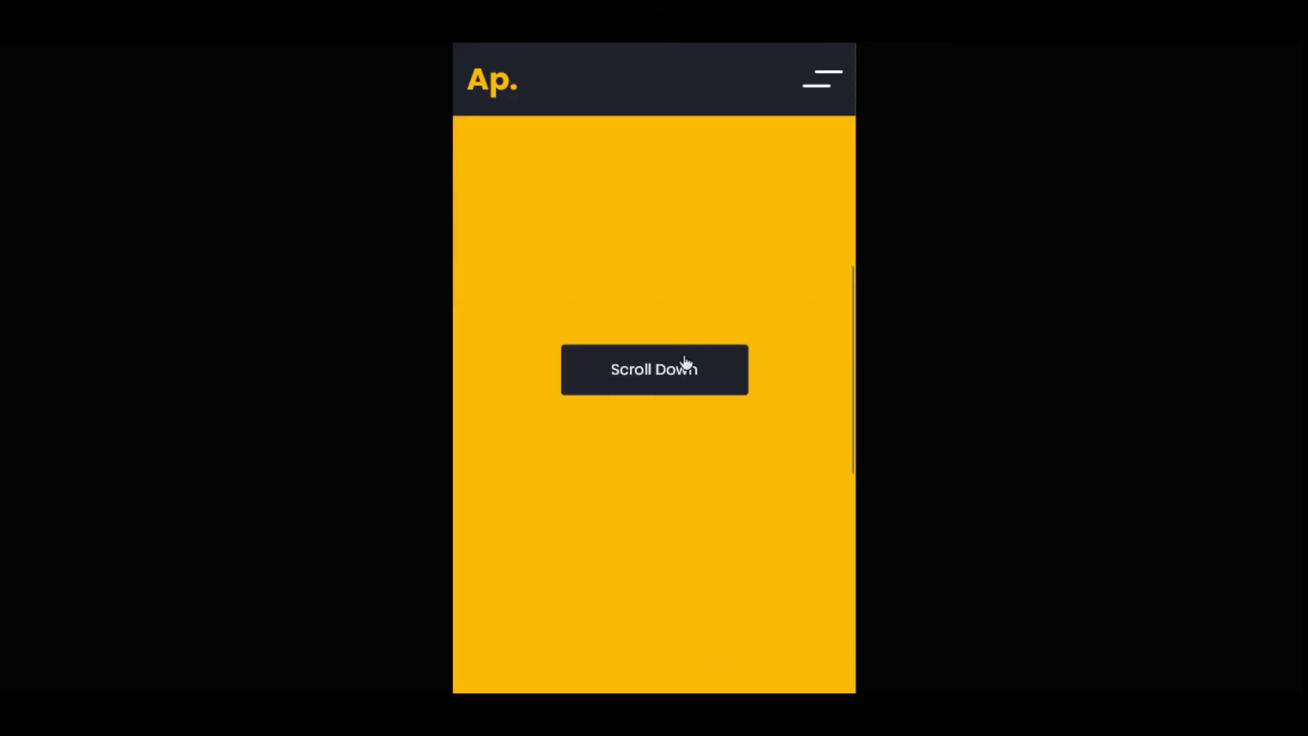
click(679, 366)
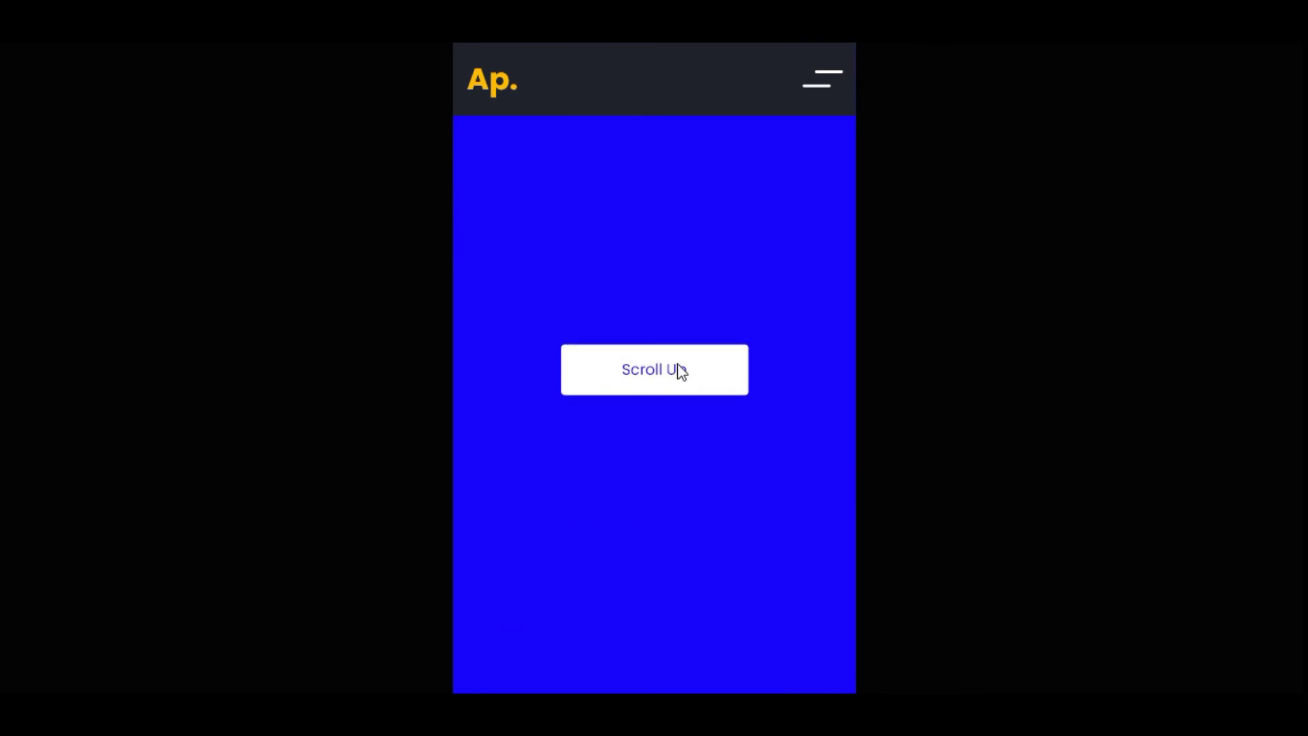
click(679, 367)
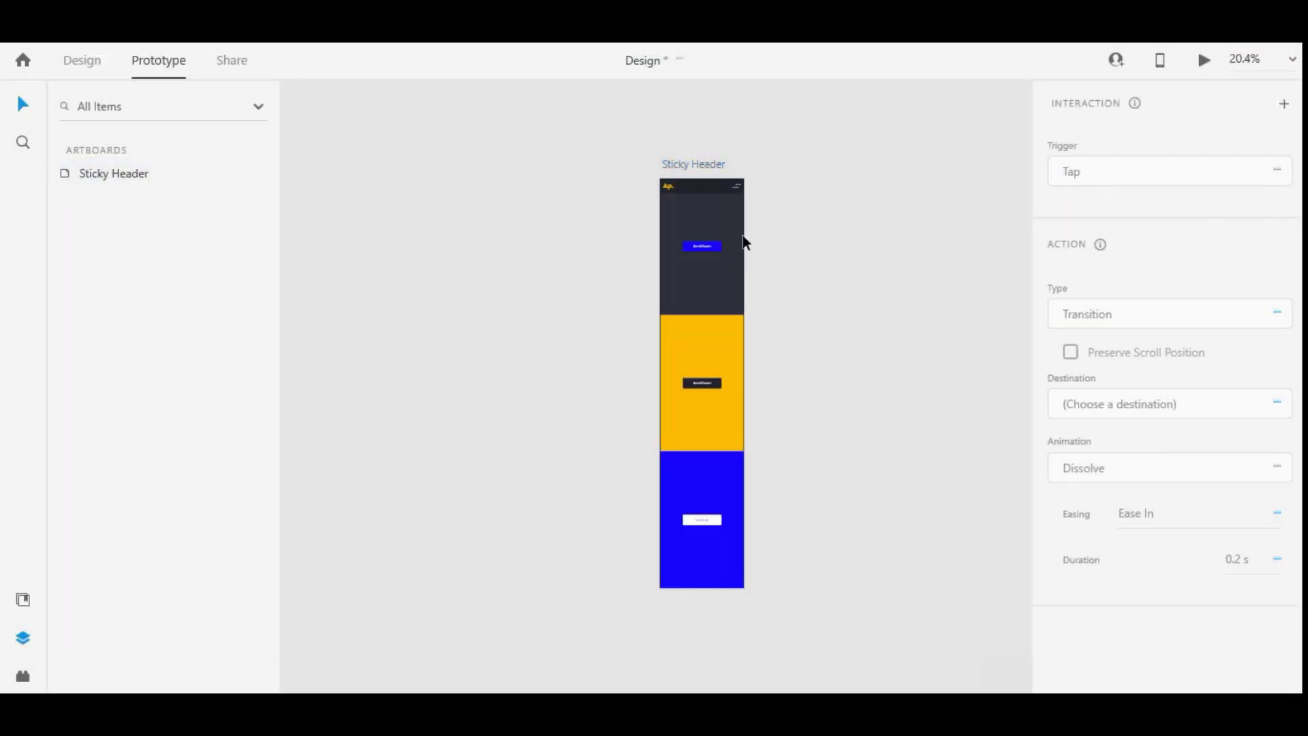
Return to Design mode and enable a drop shadow on the background rectangle inside the Menu group
click(79, 63)
scroll(685, 173, up, 3)
click(685, 173)
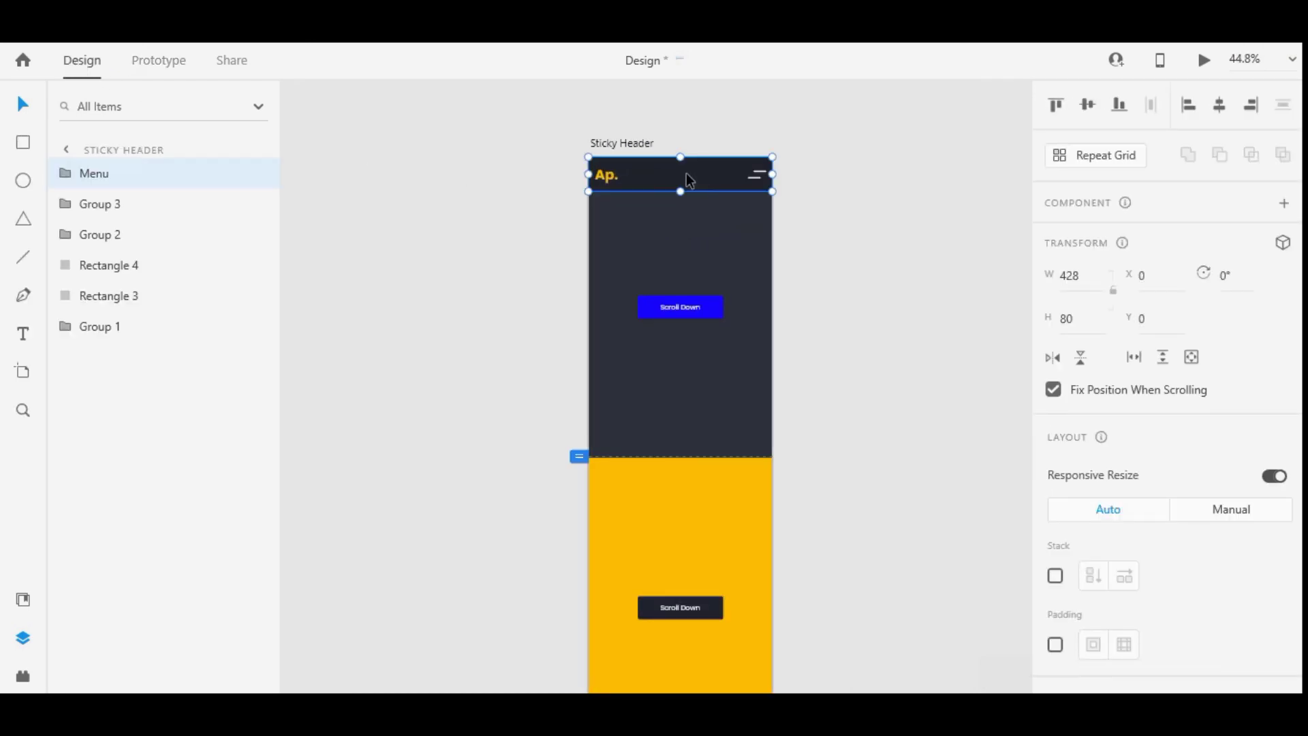
double_click(686, 173)
scroll(685, 173, down, 2)
scroll(1054, 409, down, 5)
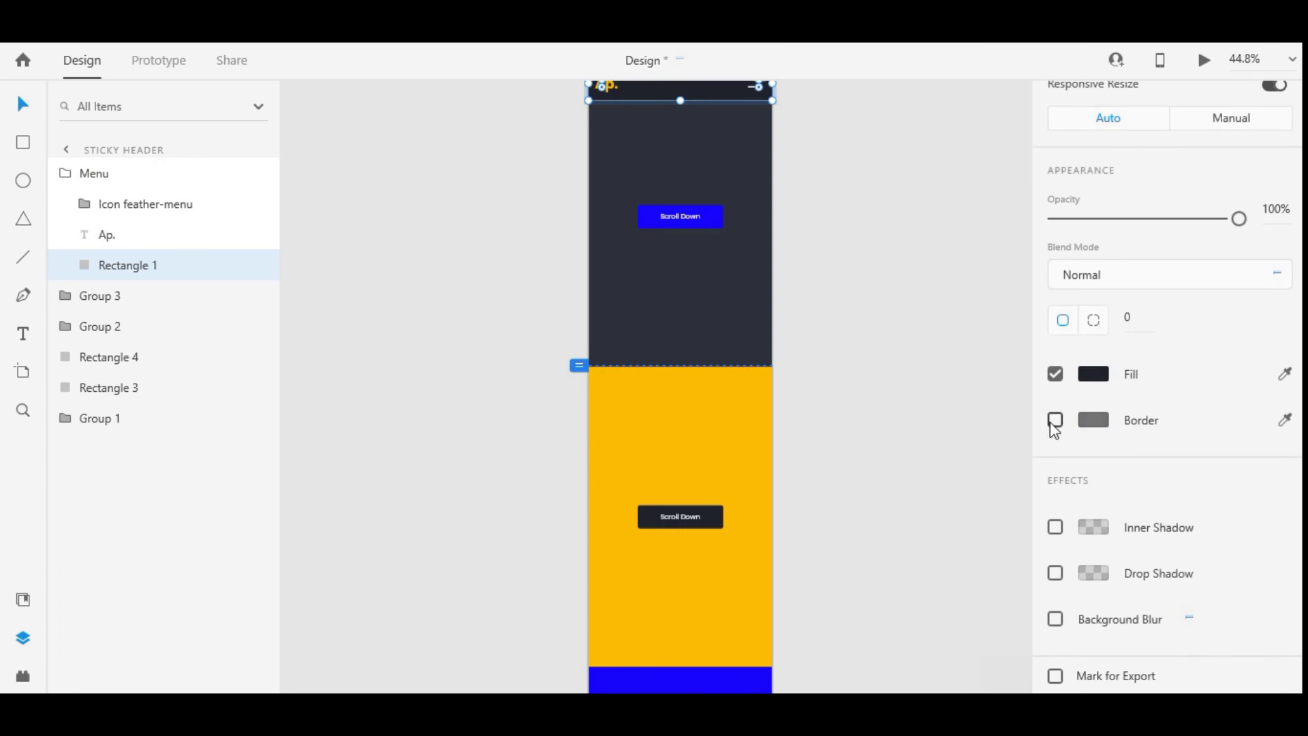
click(1055, 574)
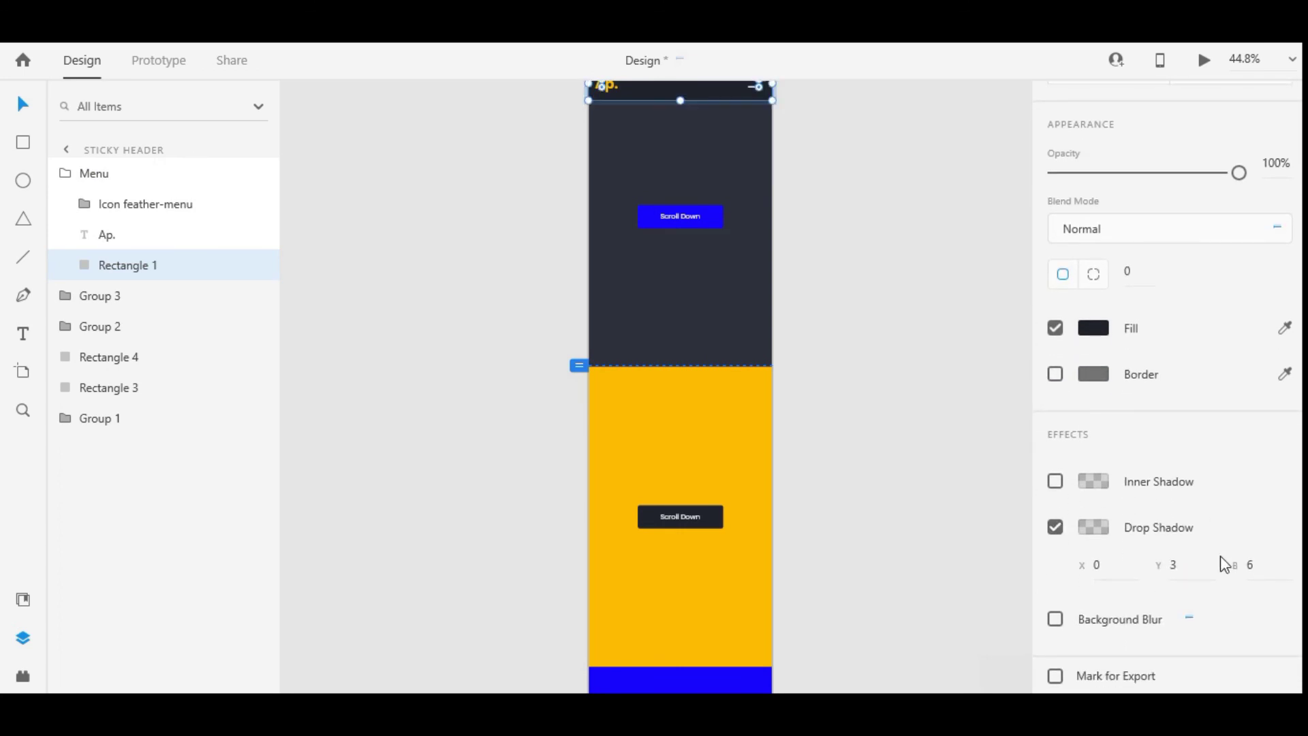
Set the header rectangle's drop shadow to a blur of 36 and a Y offset of 13
text(25)
key(Return)
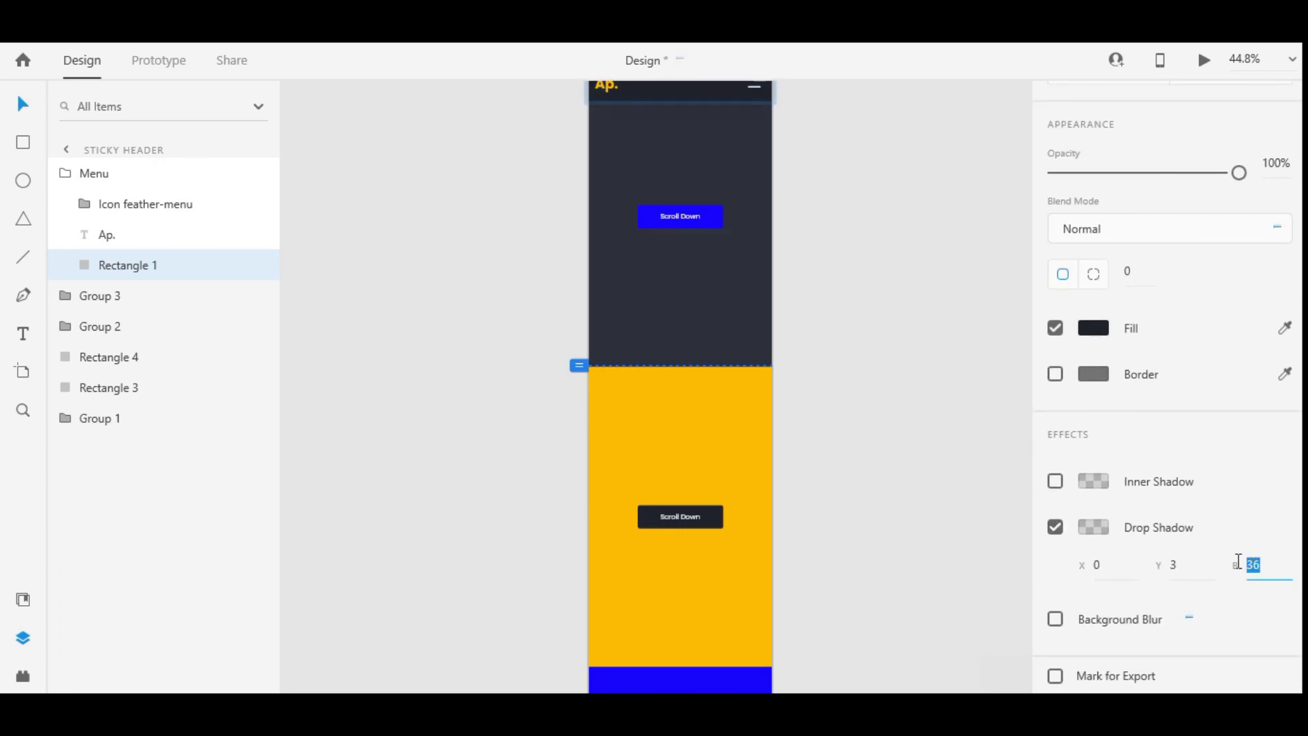
click(1200, 564)
text(13)
key(Return)
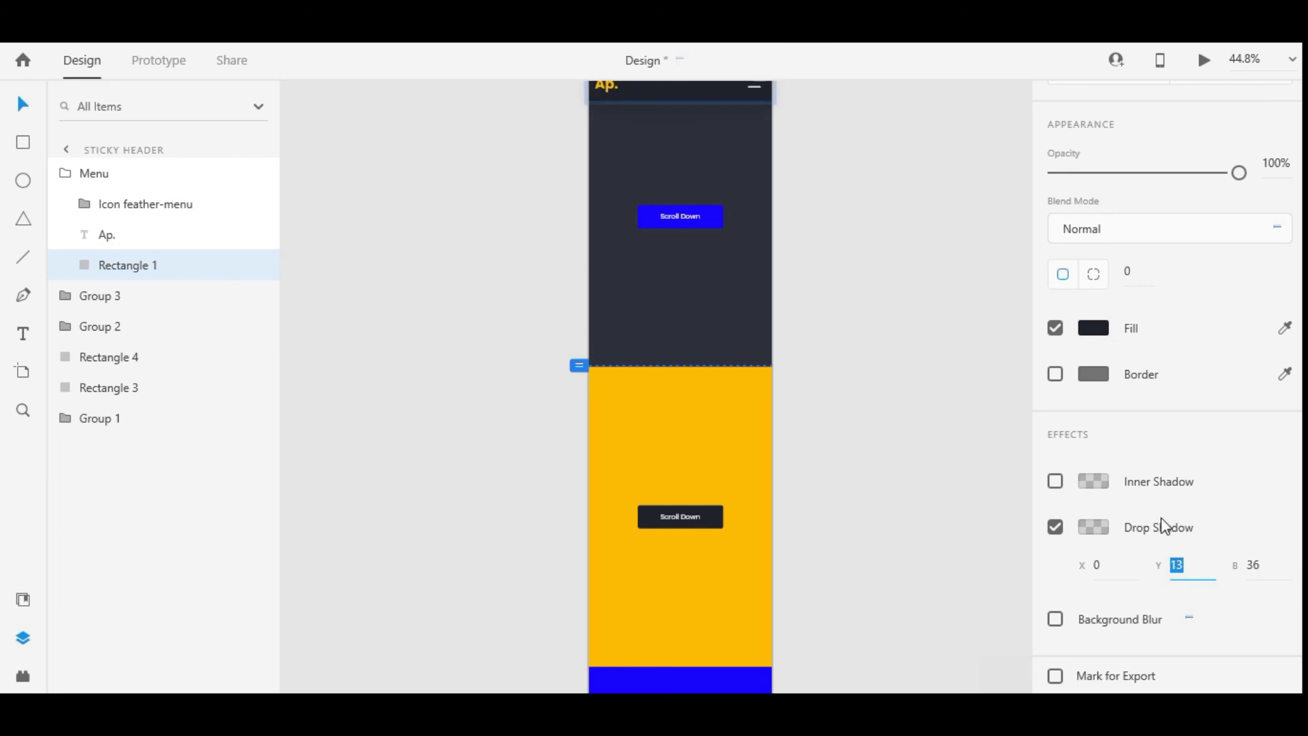
Raise the opacity of the header's black drop shadow to about 53%
click(1094, 527)
drag(1027, 515, 1027, 468)
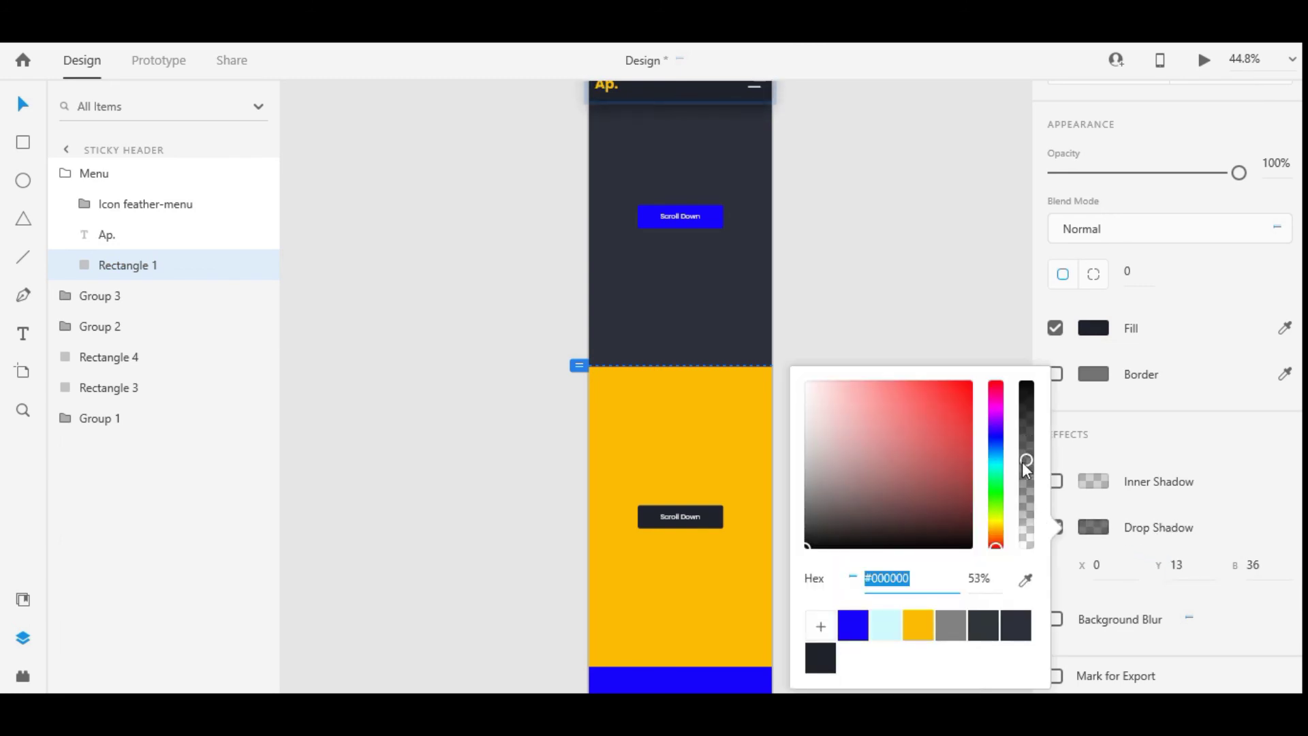
click(882, 205)
scroll(844, 300, up, 3)
scroll(613, 225, up, 2)
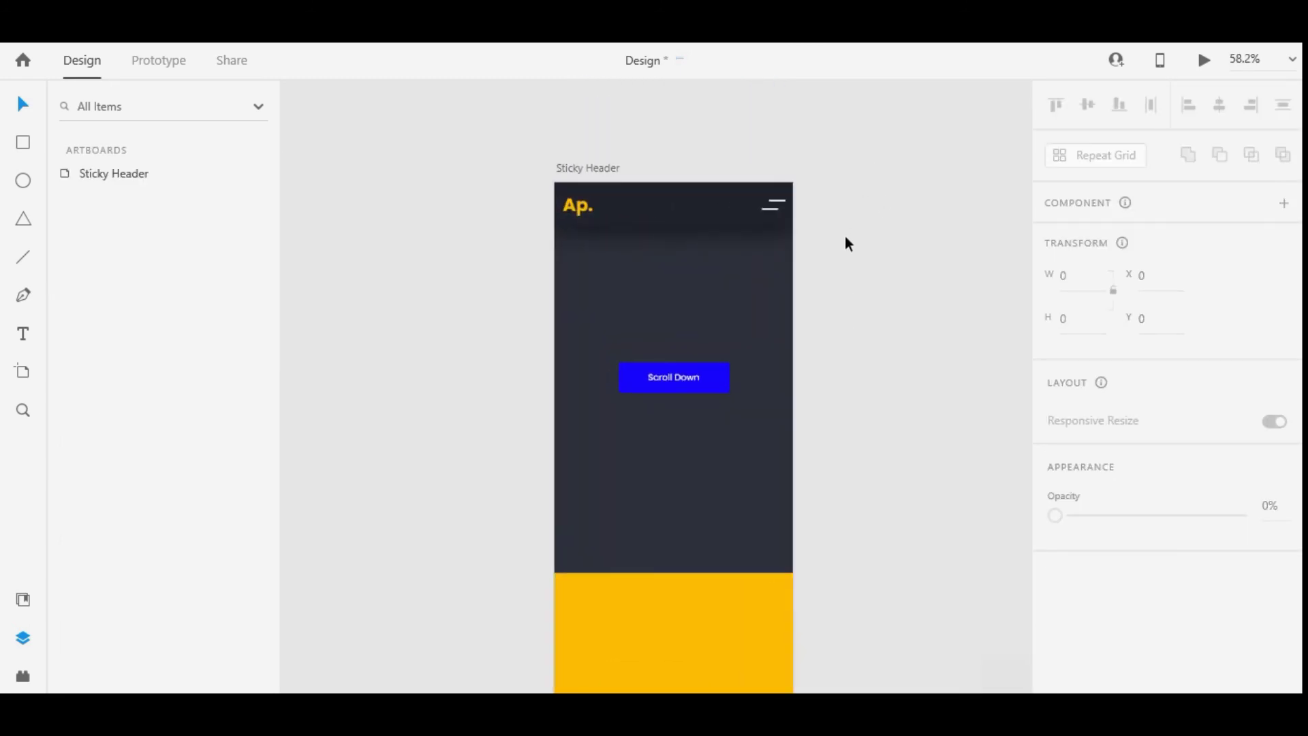
Lower the opacity of the black drop shadow on the background rectangle inside the Menu group
double_click(659, 208)
scroll(1158, 408, down, 1)
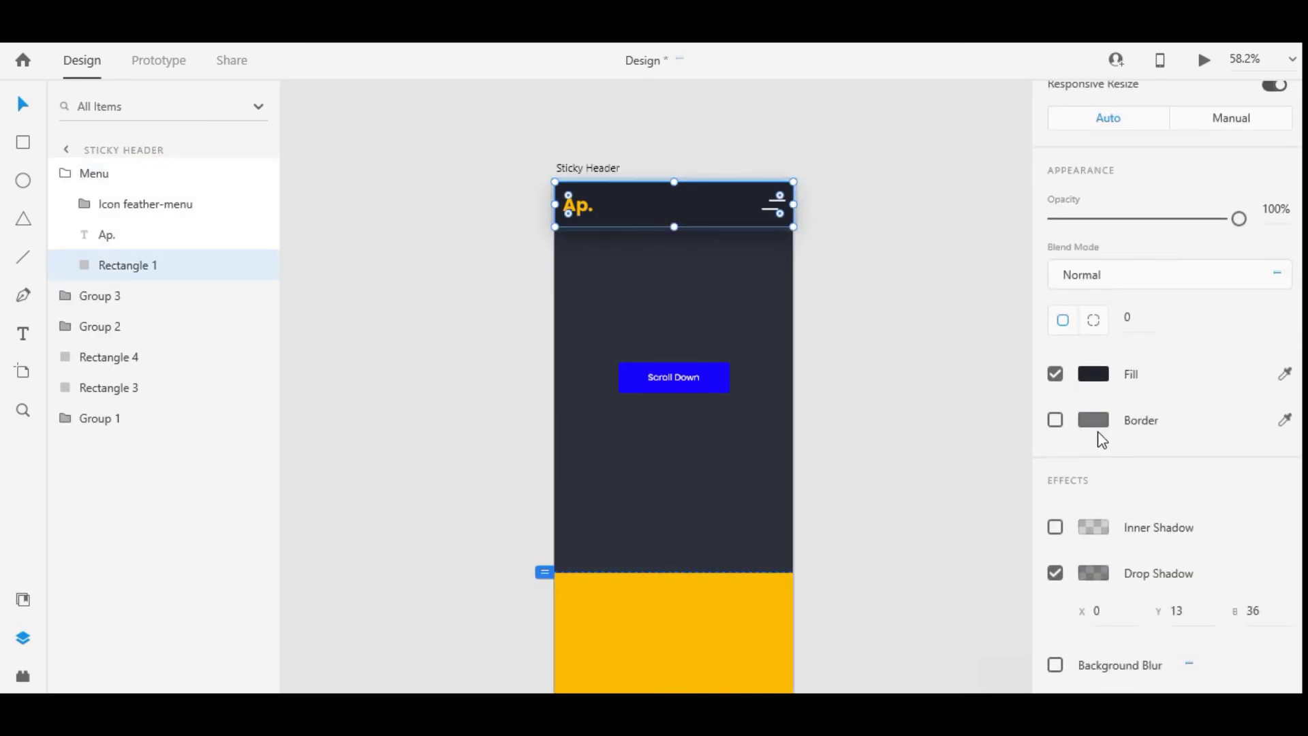
click(1094, 573)
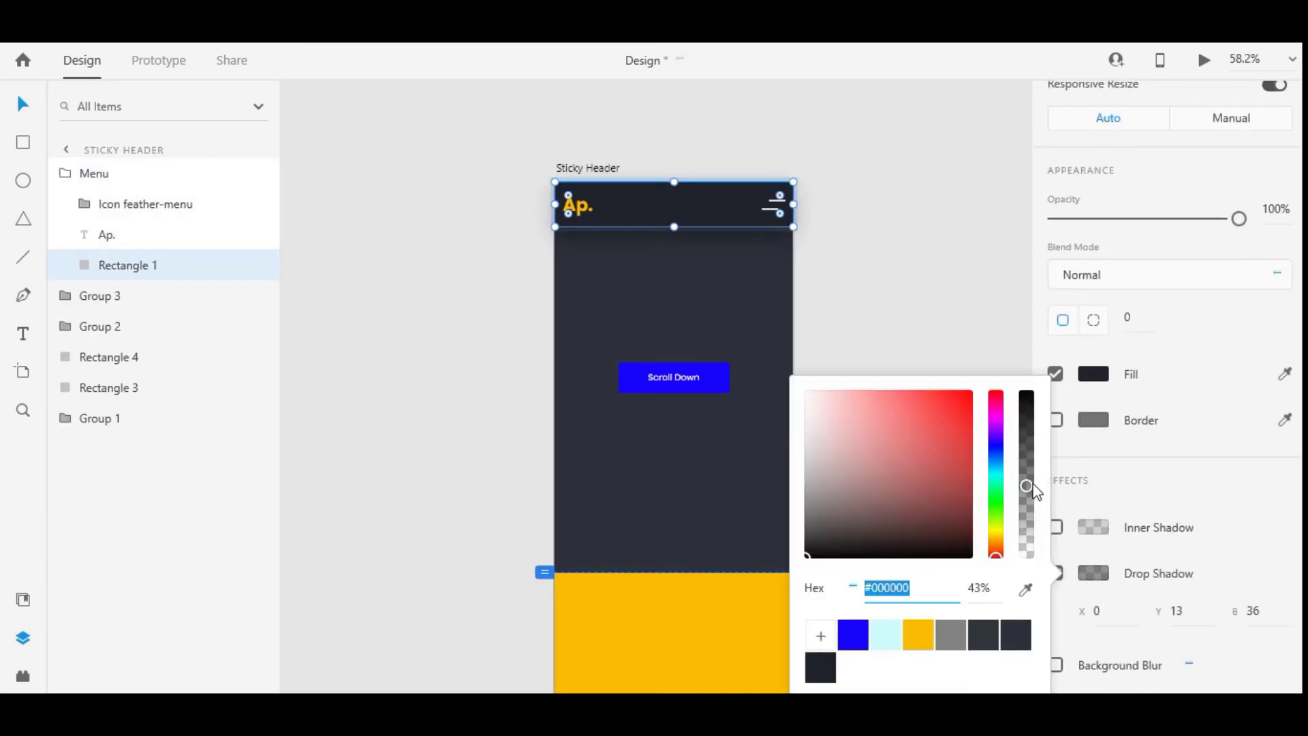
drag(1032, 486, 1027, 523)
click(887, 254)
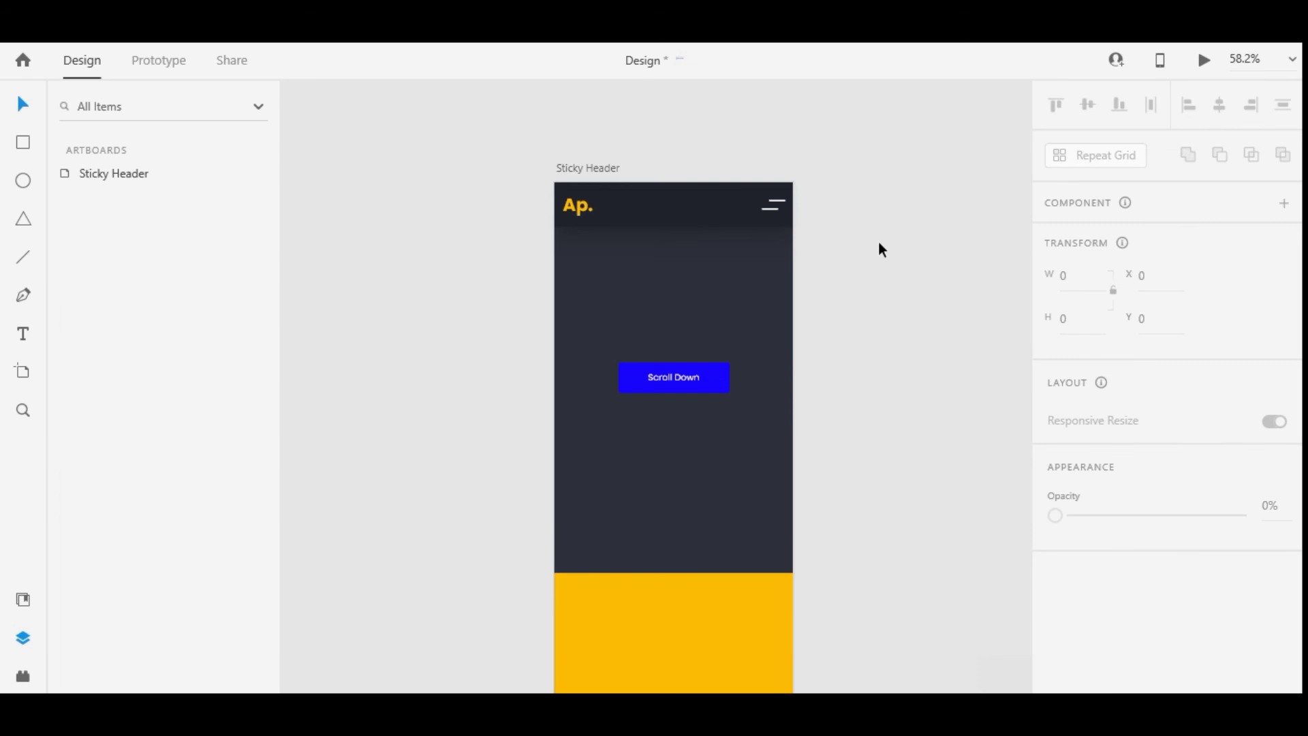
Preview the Sticky Header artboard full screen, checking the softened header shadow while scrolling and using the Scroll Down and Scroll Up buttons
click(614, 170)
key(ctrl+Return)
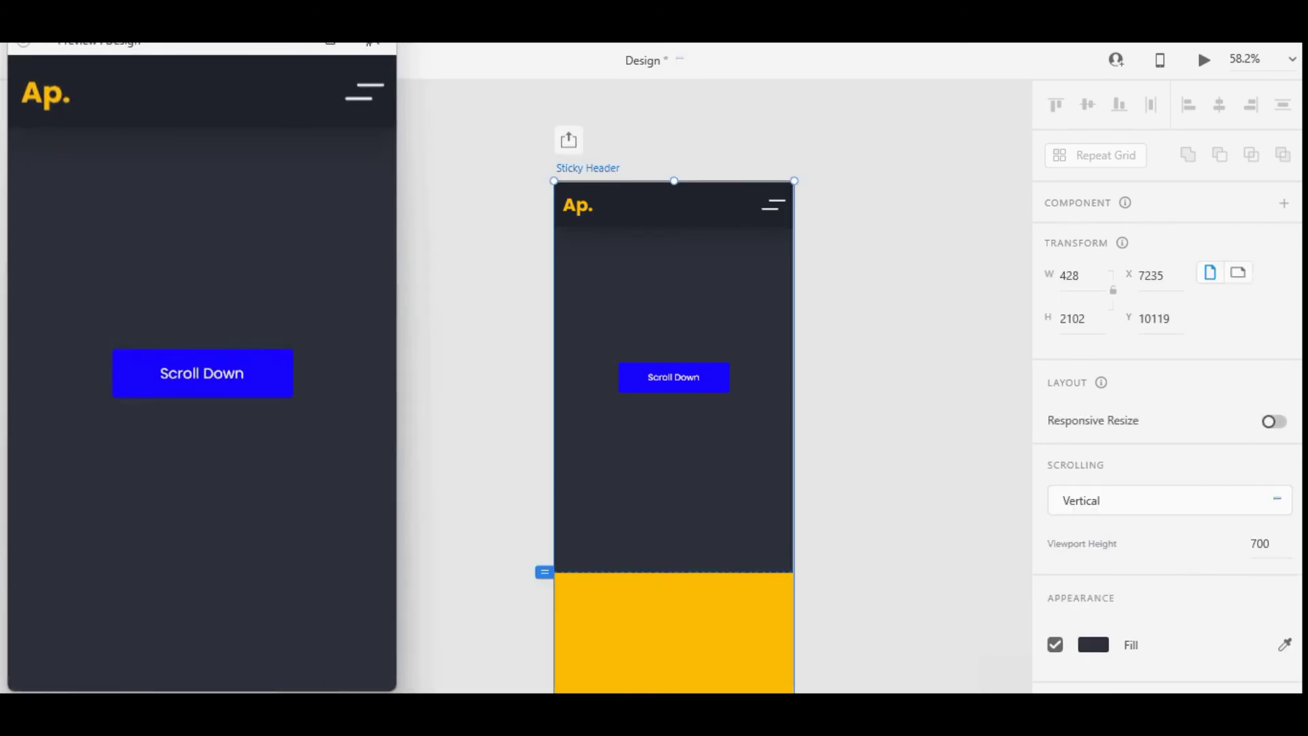
click(326, 50)
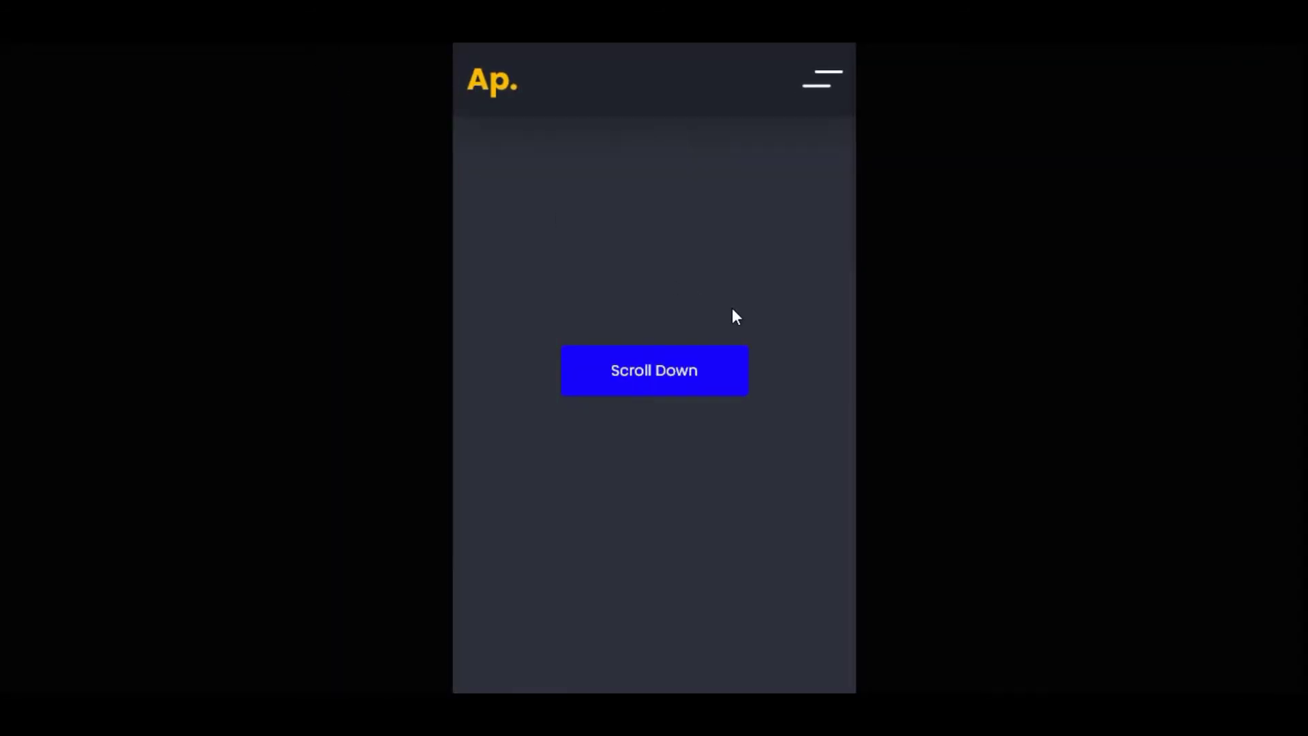
scroll(723, 307, down, 2)
scroll(651, 309, up, 1)
click(660, 376)
click(666, 372)
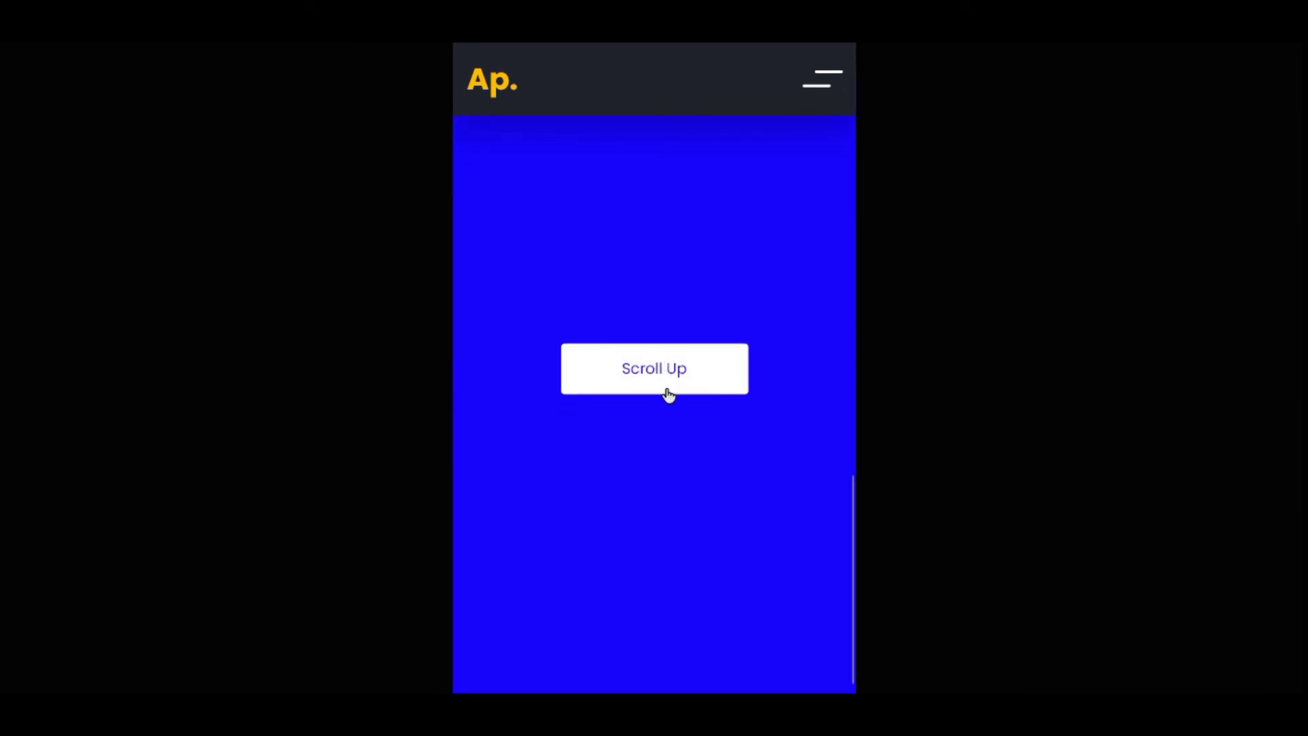
click(671, 379)
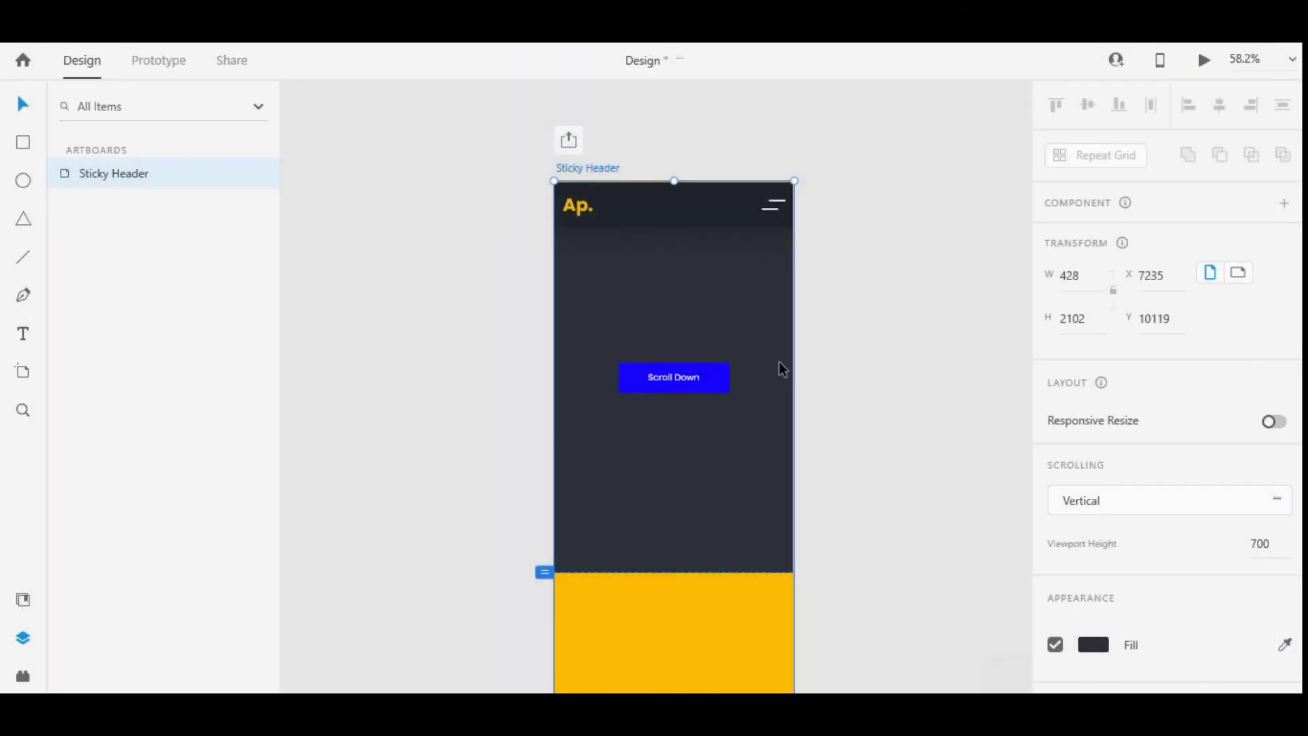
Look over the Sticky Header artboard on the canvas, examining the header, the coloured sections and their scroll buttons
click(824, 326)
scroll(843, 336, down, 2)
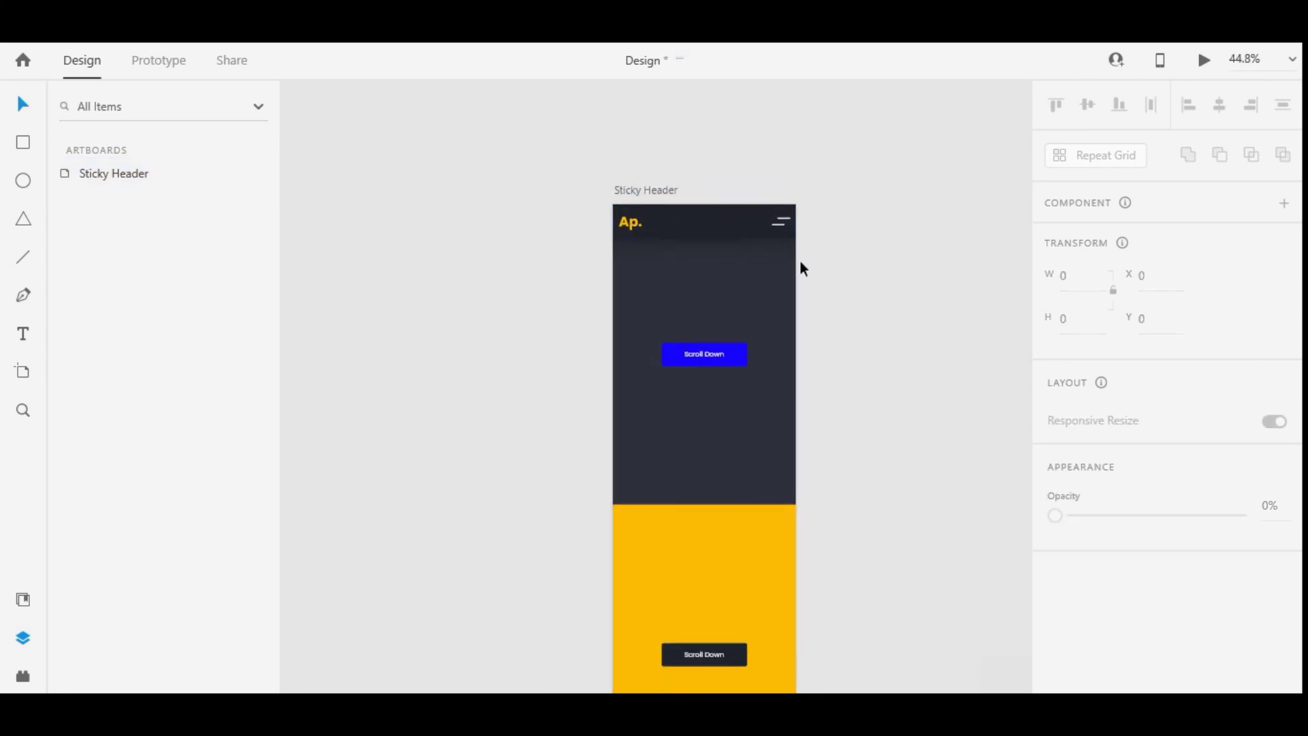
scroll(799, 261, down, 2)
drag(879, 349, 832, 320)
click(701, 314)
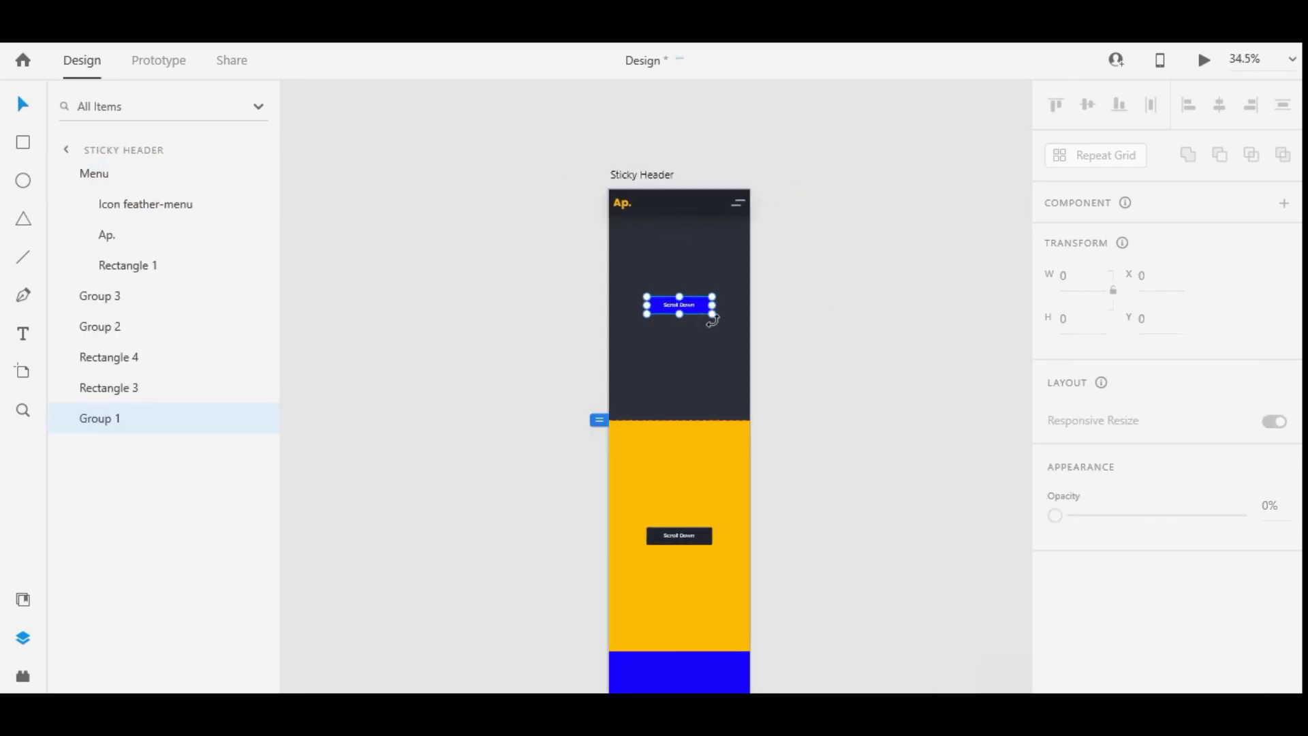
click(771, 341)
scroll(829, 353, down, 2)
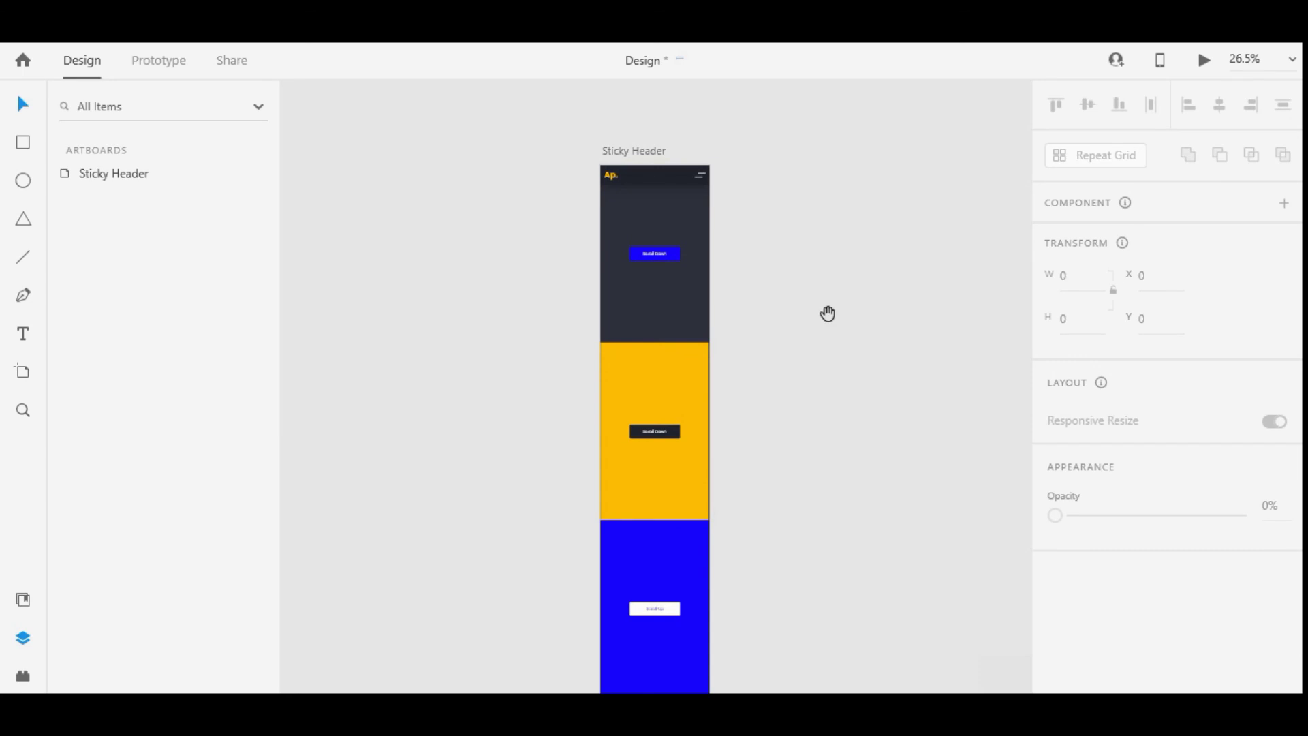
drag(828, 314, 819, 291)
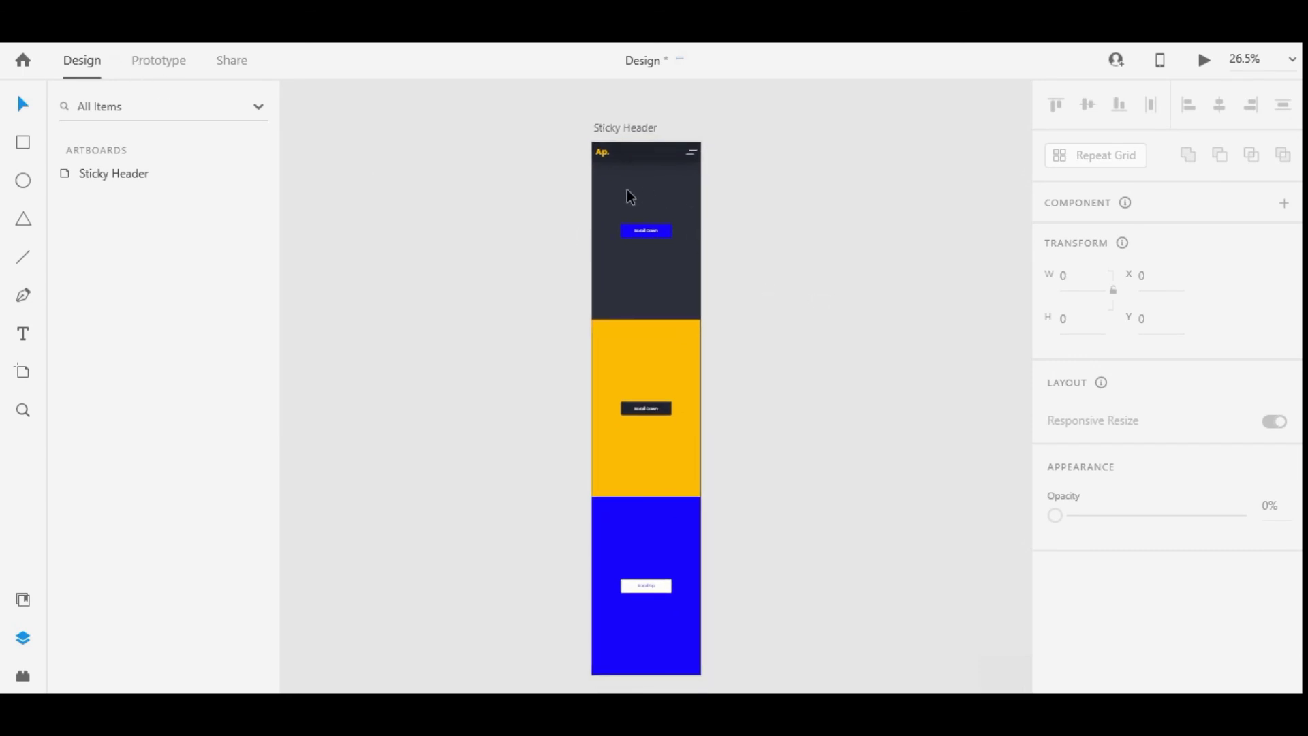
scroll(630, 197, up, 3)
scroll(821, 236, down, 5)
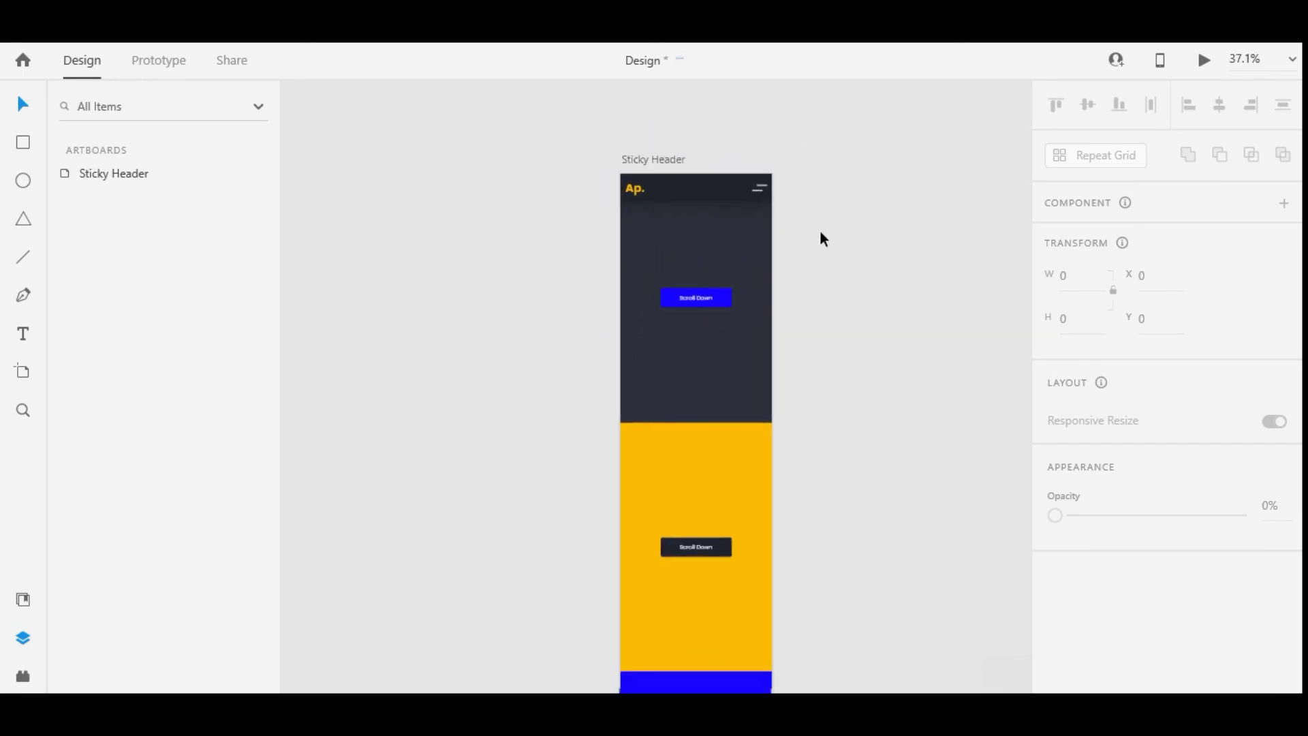
drag(828, 371, 825, 362)
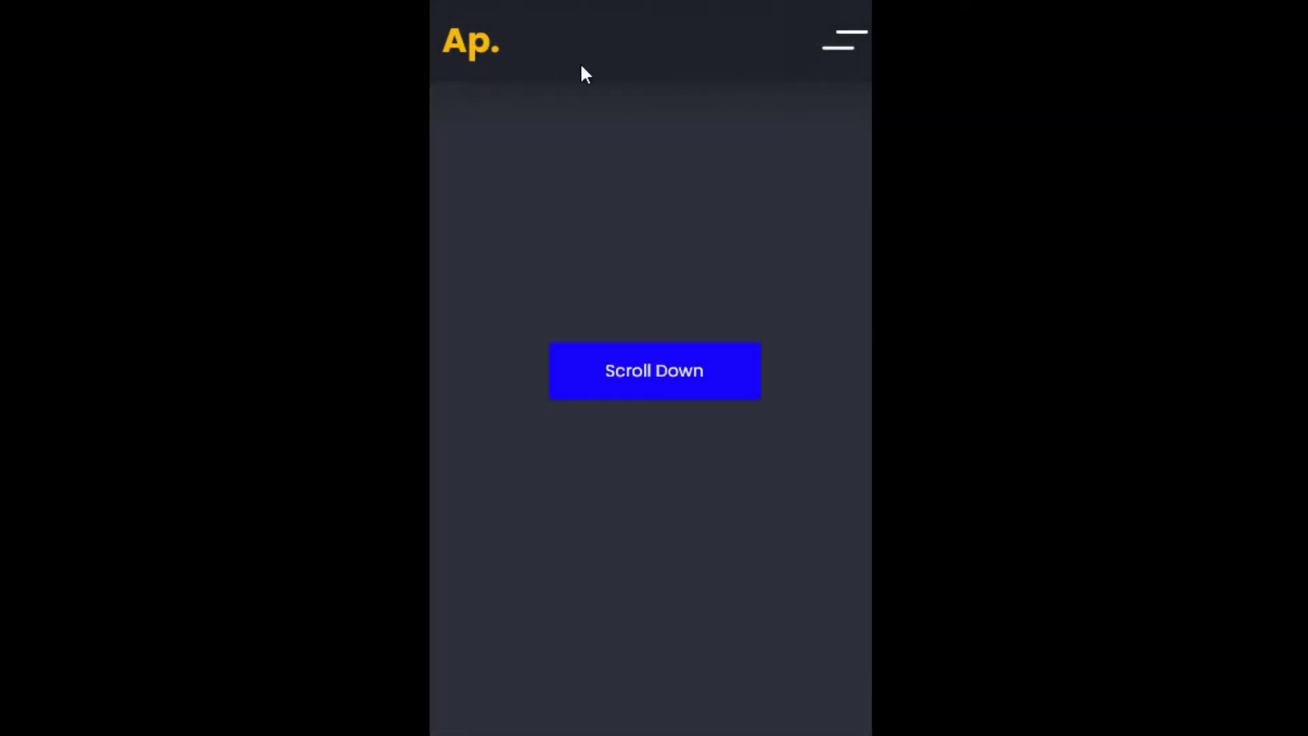
Test the finished prototype in the full-screen preview with both Scroll Down buttons, the Scroll Up button and manual scrolling
click(652, 365)
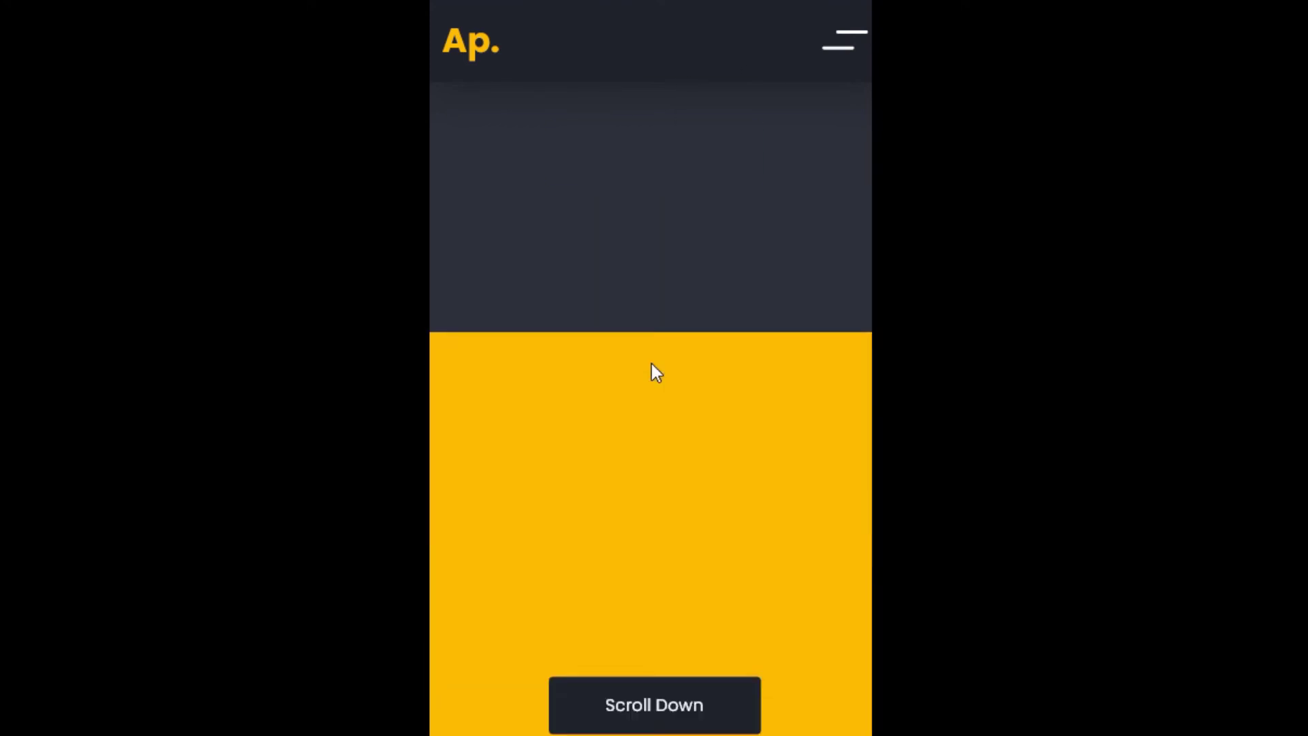
click(654, 368)
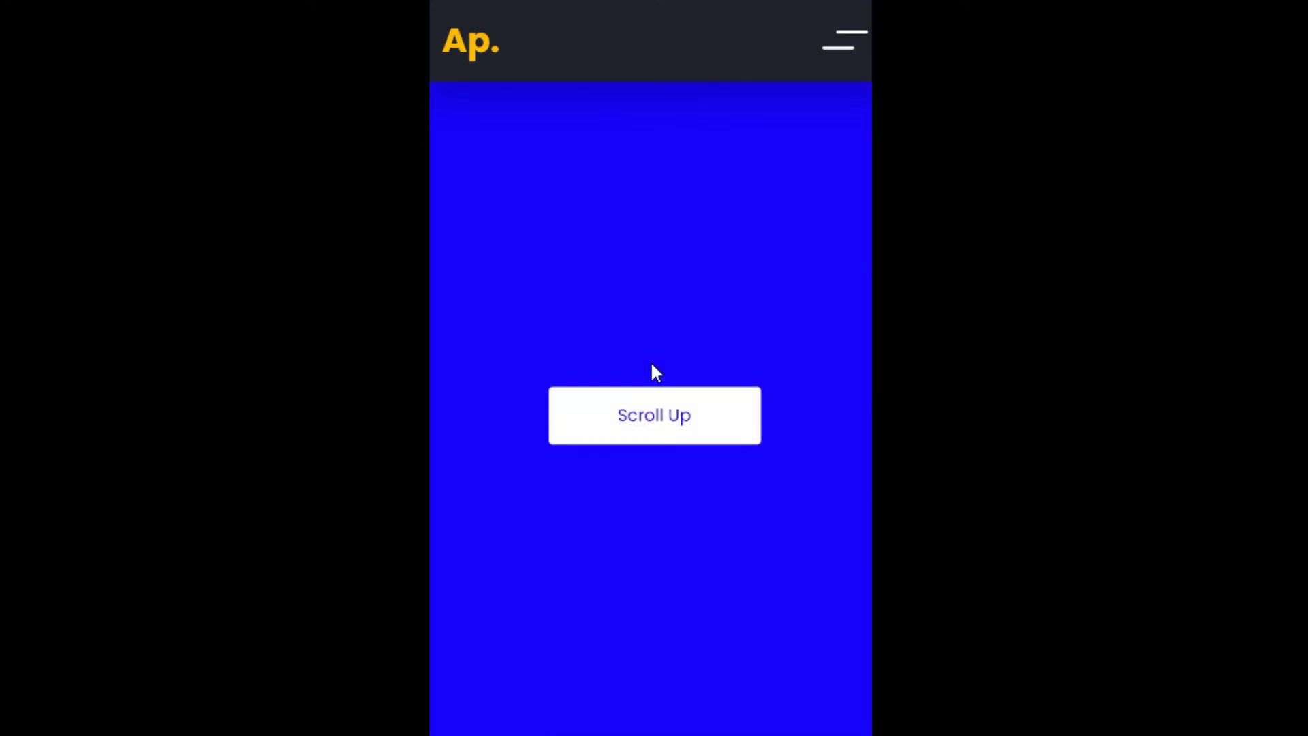
click(654, 368)
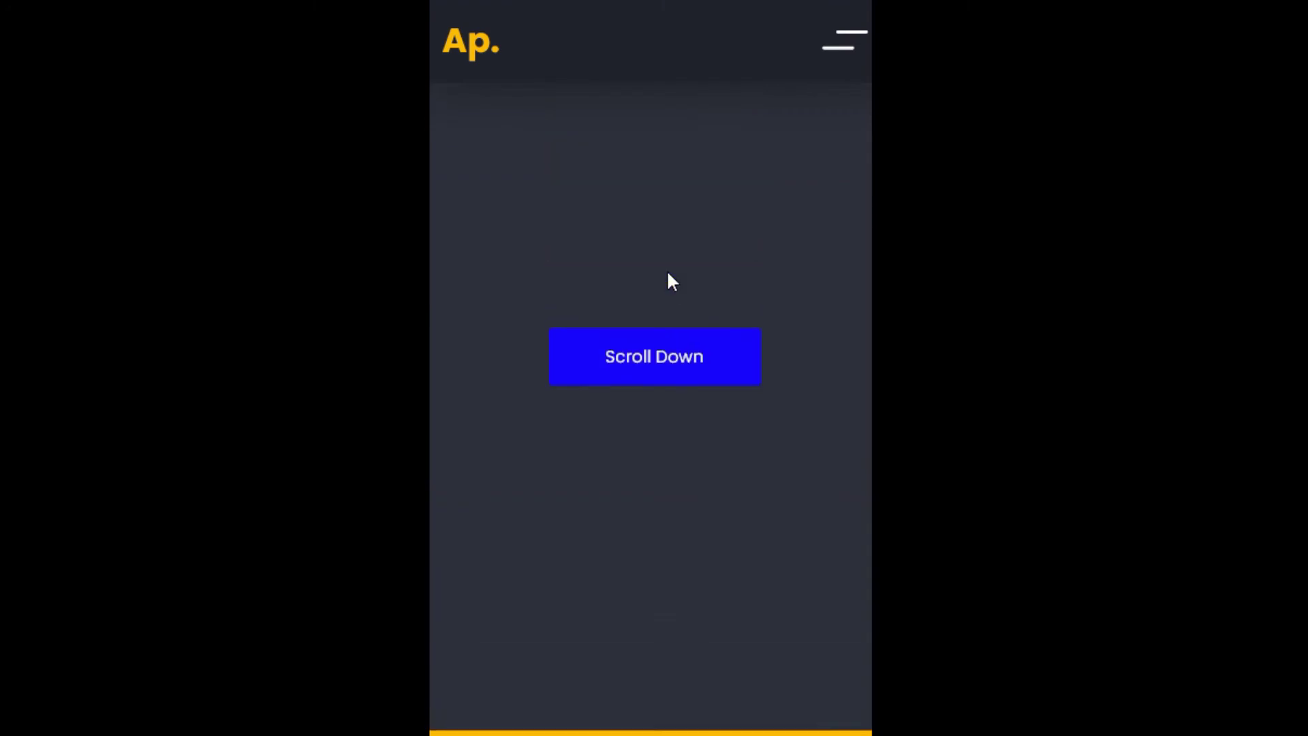
scroll(667, 268, down, 3)
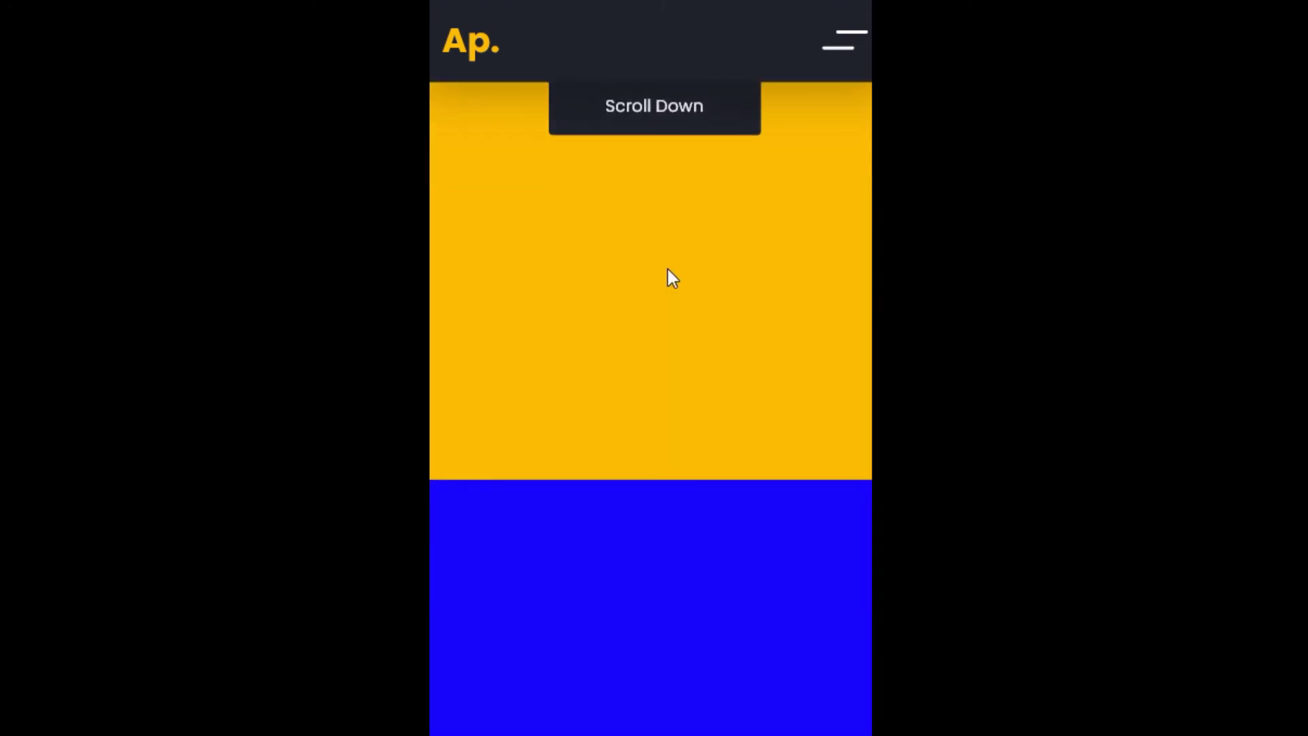
click(692, 368)
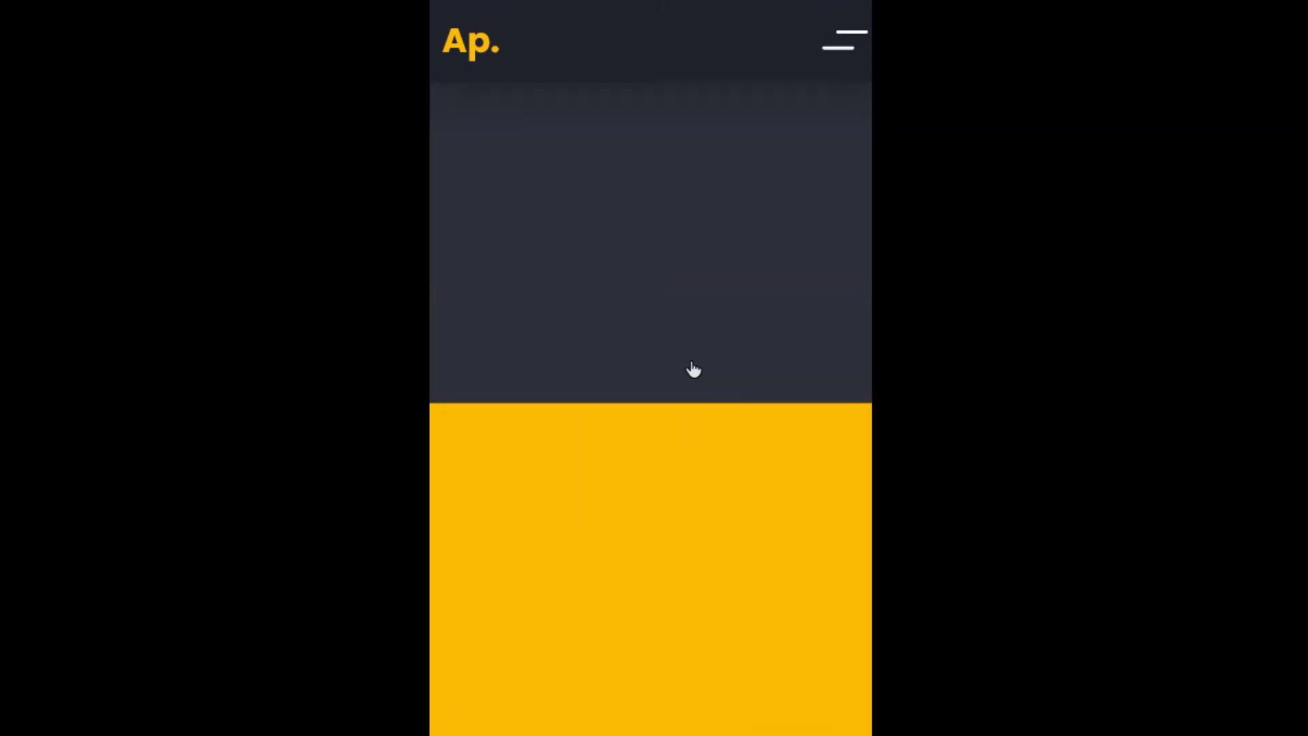